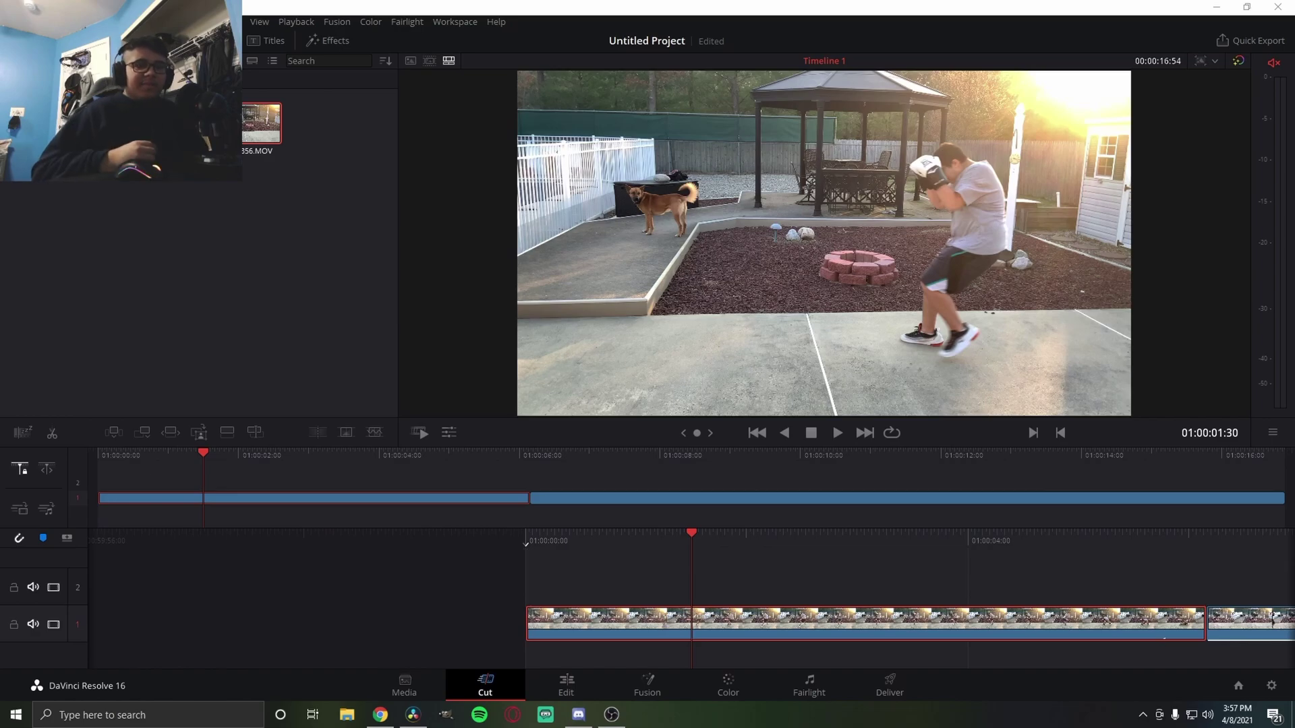
Stack the second clip on video track 2 at the timeline start and trim its end to match the clip on track 1
{"action": "left_click", "coordinate": [615, 499]}
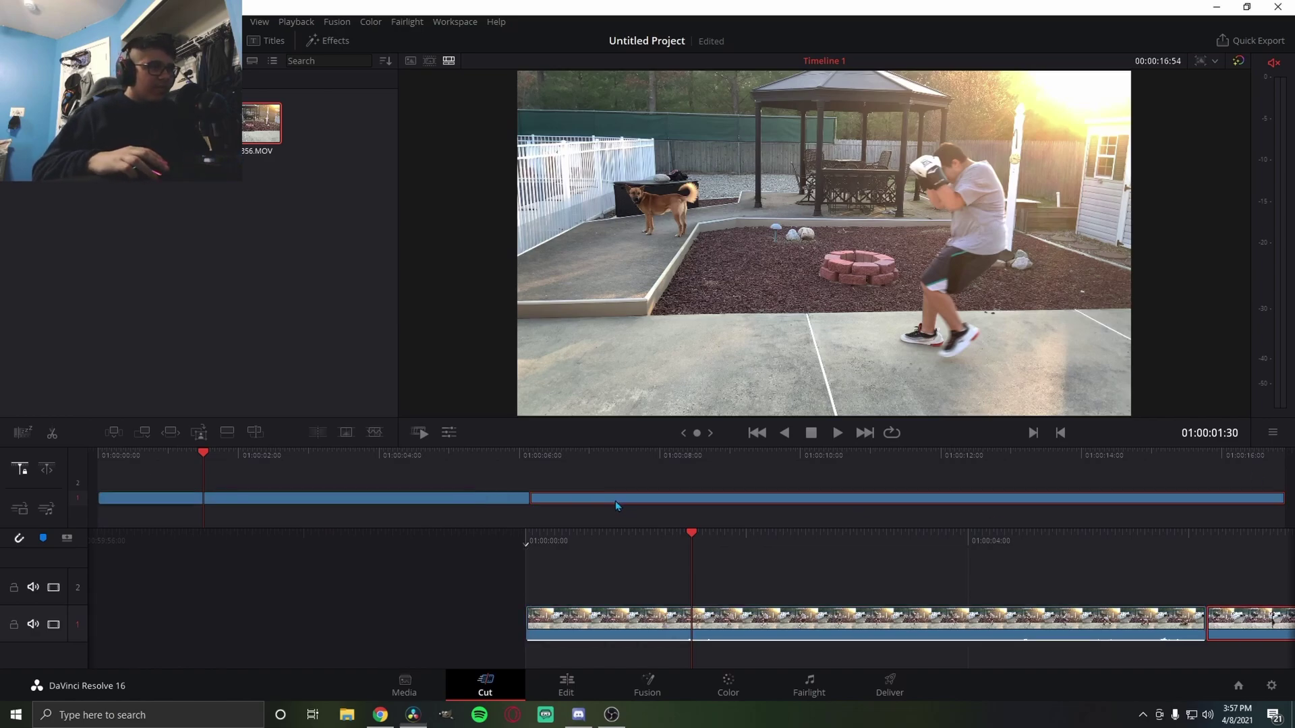
{"action": "left_click_drag", "start_coordinate": [608, 498], "coordinate": [173, 490]}
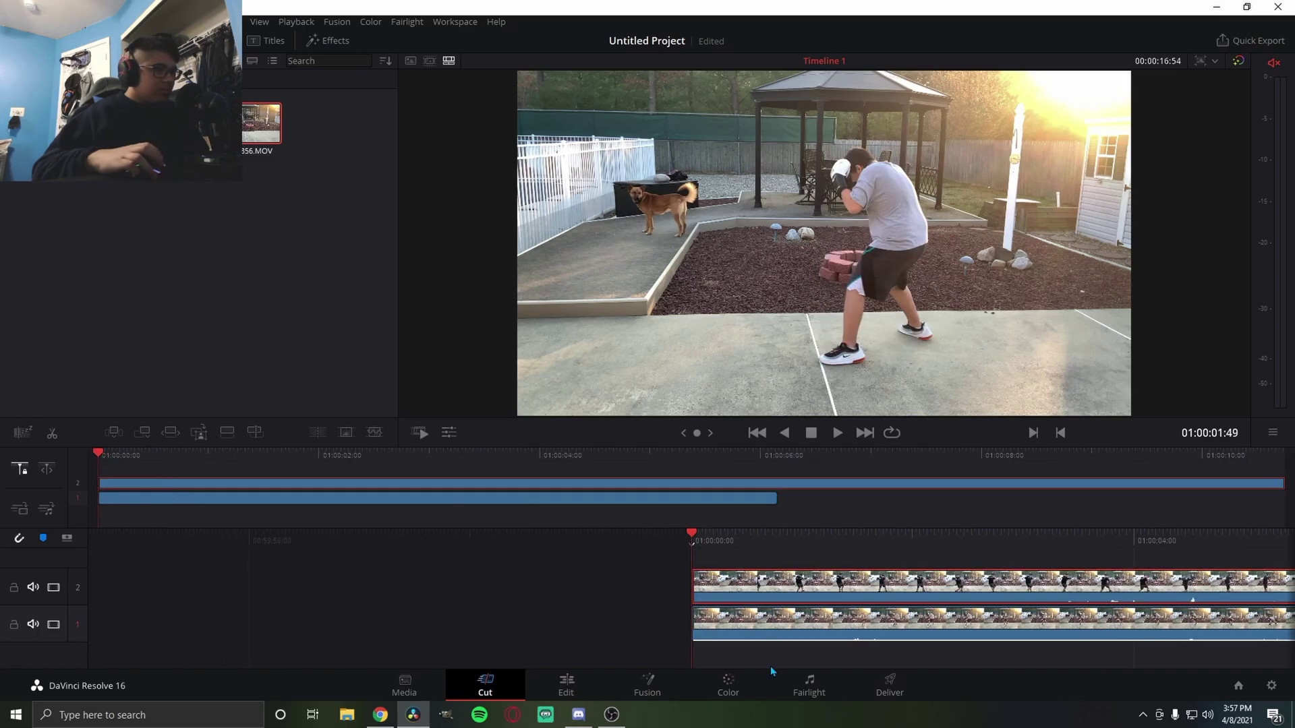
{"action": "left_click", "coordinate": [579, 683]}
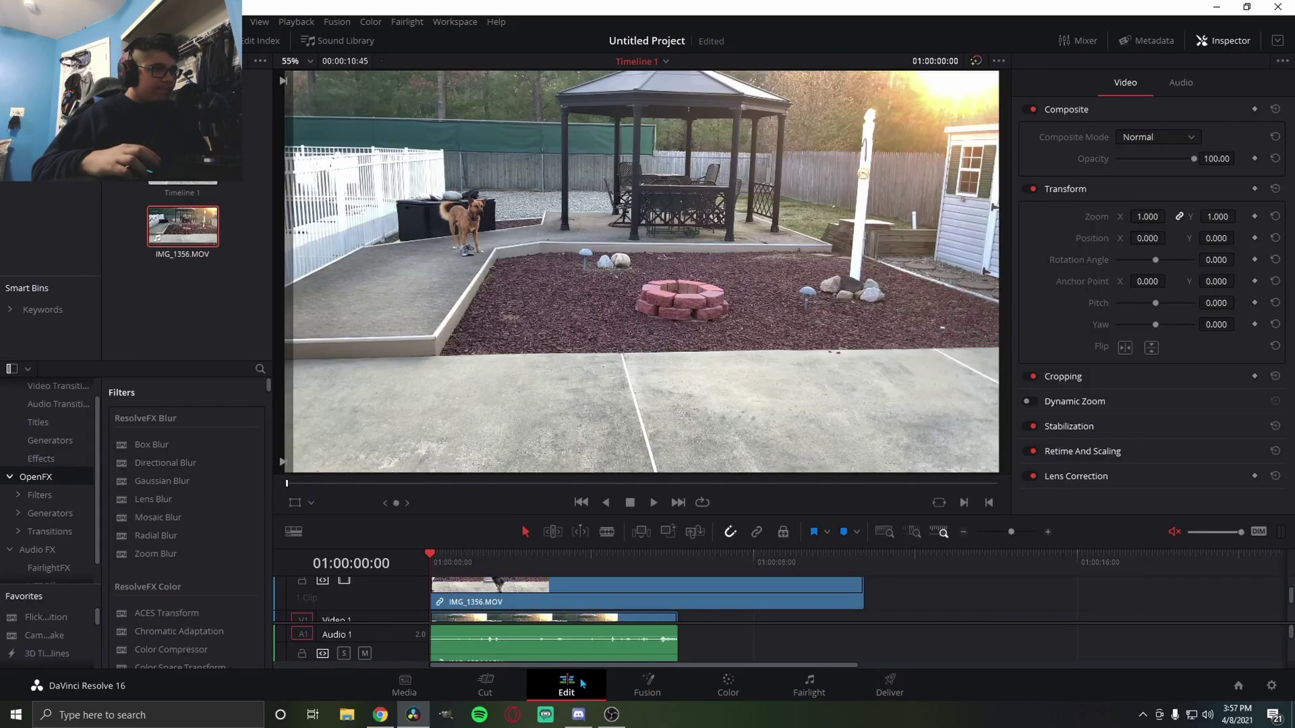
{"action": "left_click", "coordinate": [800, 596]}
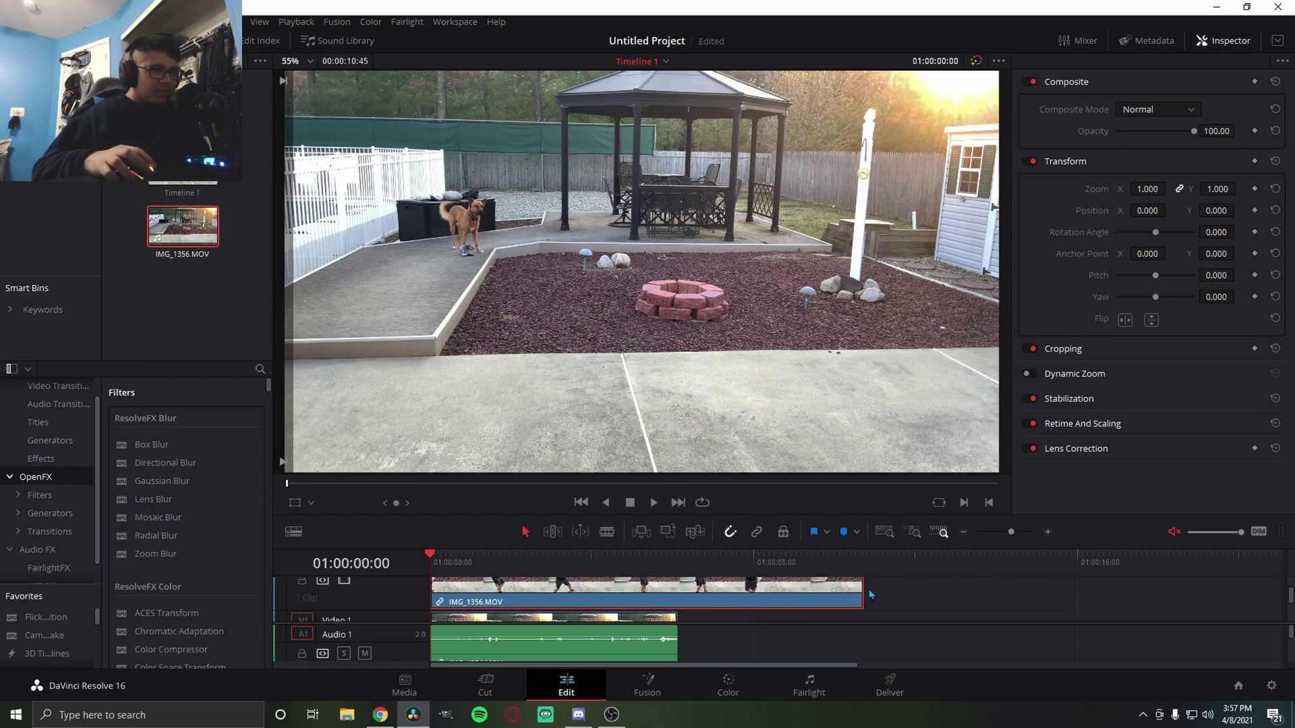
{"action": "left_click_drag", "start_coordinate": [863, 589], "coordinate": [678, 590]}
{"action": "scroll", "coordinate": [739, 590], "scroll_direction": "down", "scroll_amount": 2}
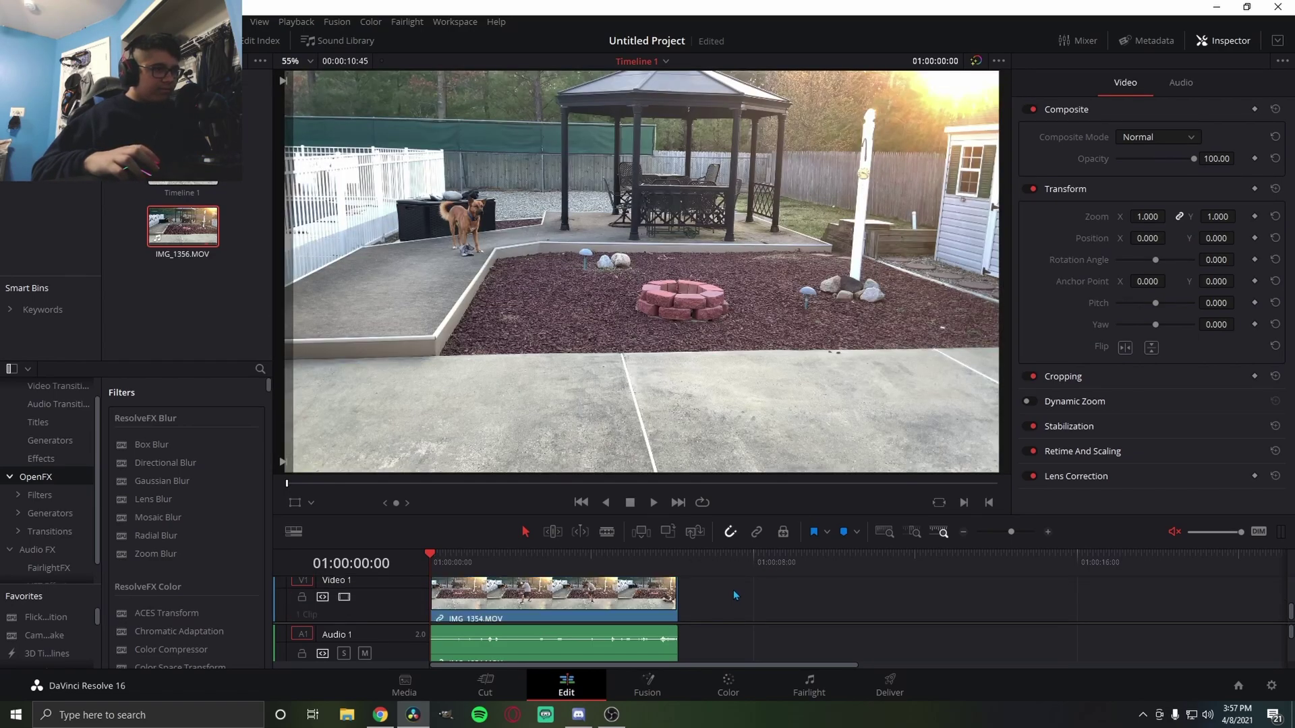
{"action": "scroll", "coordinate": [731, 589], "scroll_direction": "up", "scroll_amount": 2}
{"action": "left_click", "coordinate": [543, 597]}
{"action": "scroll", "coordinate": [511, 602], "scroll_direction": "down", "scroll_amount": 1}
{"action": "scroll", "coordinate": [517, 597], "scroll_direction": "up", "scroll_amount": 1}
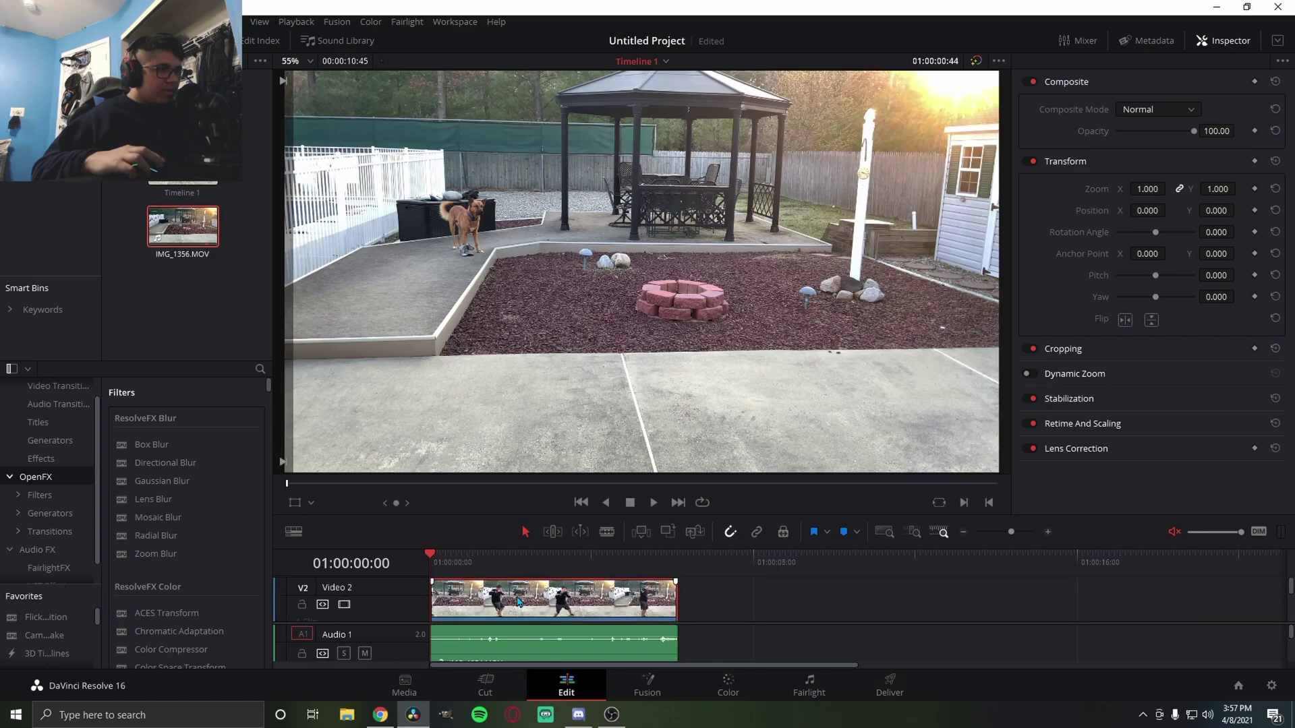
Add an alpha output to the upper clip's node graph on the Color page
{"action": "left_click", "coordinate": [728, 683]}
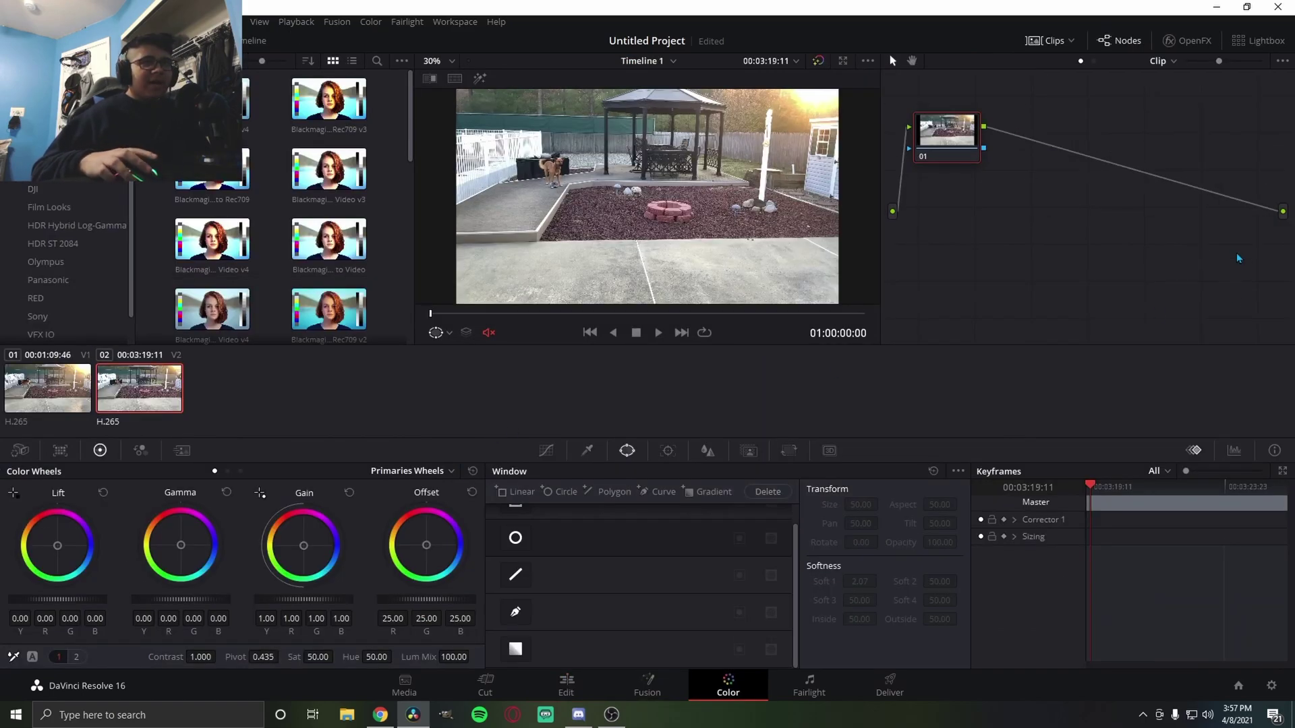
{"action": "right_click", "coordinate": [1238, 258]}
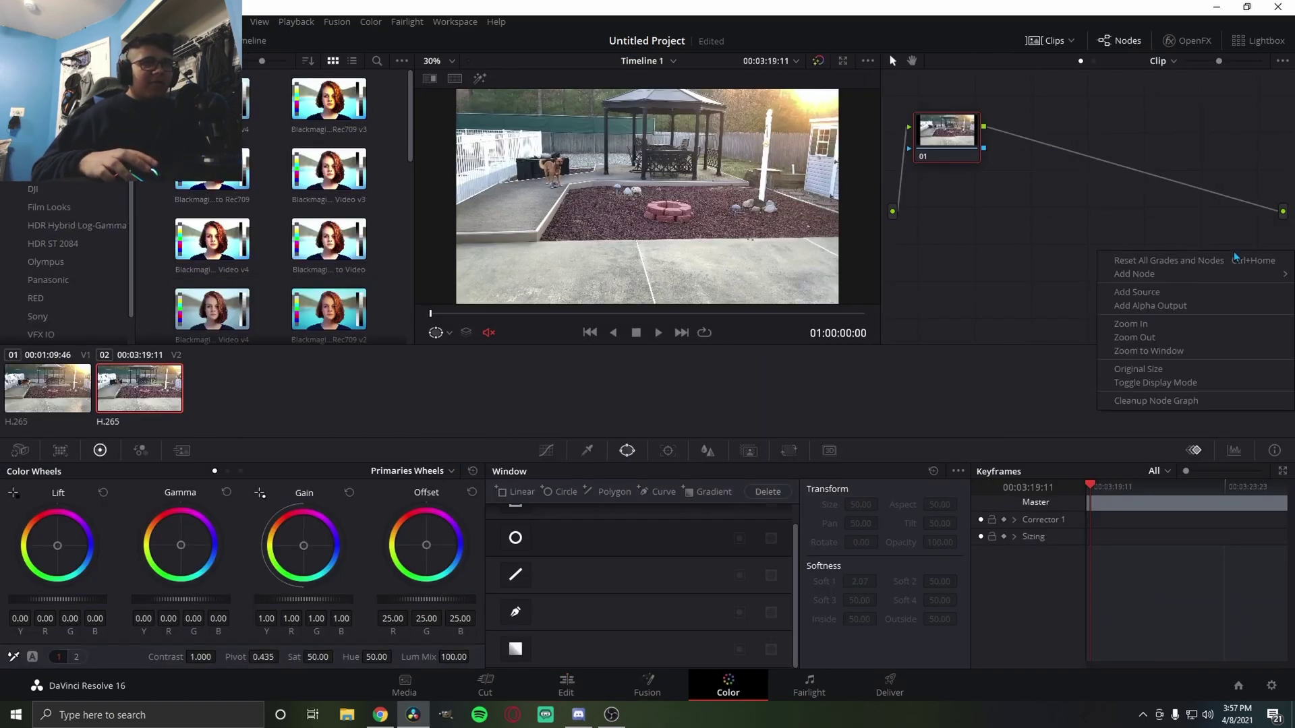
{"action": "left_click", "coordinate": [1190, 306]}
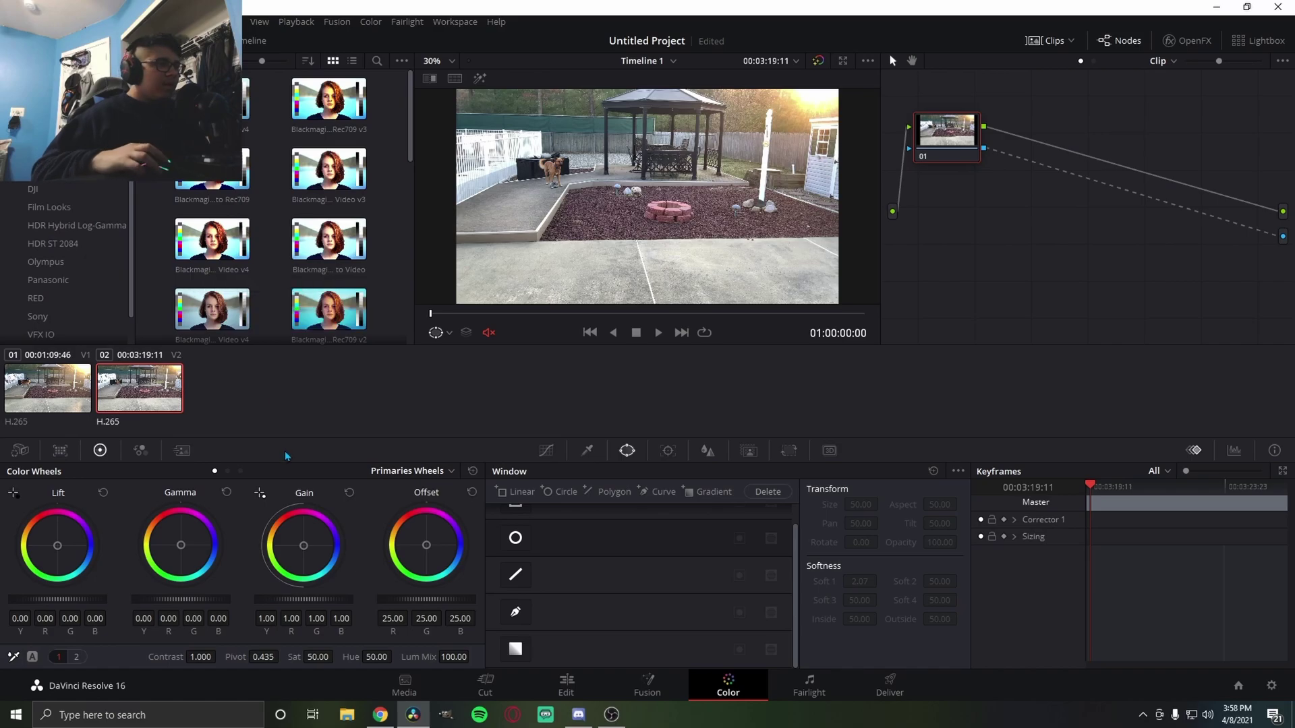
Enable a curve window with the Power Window overlay and move to 01:00:00:51, where the boxer in black has entered the frame
{"action": "left_click", "coordinate": [449, 333]}
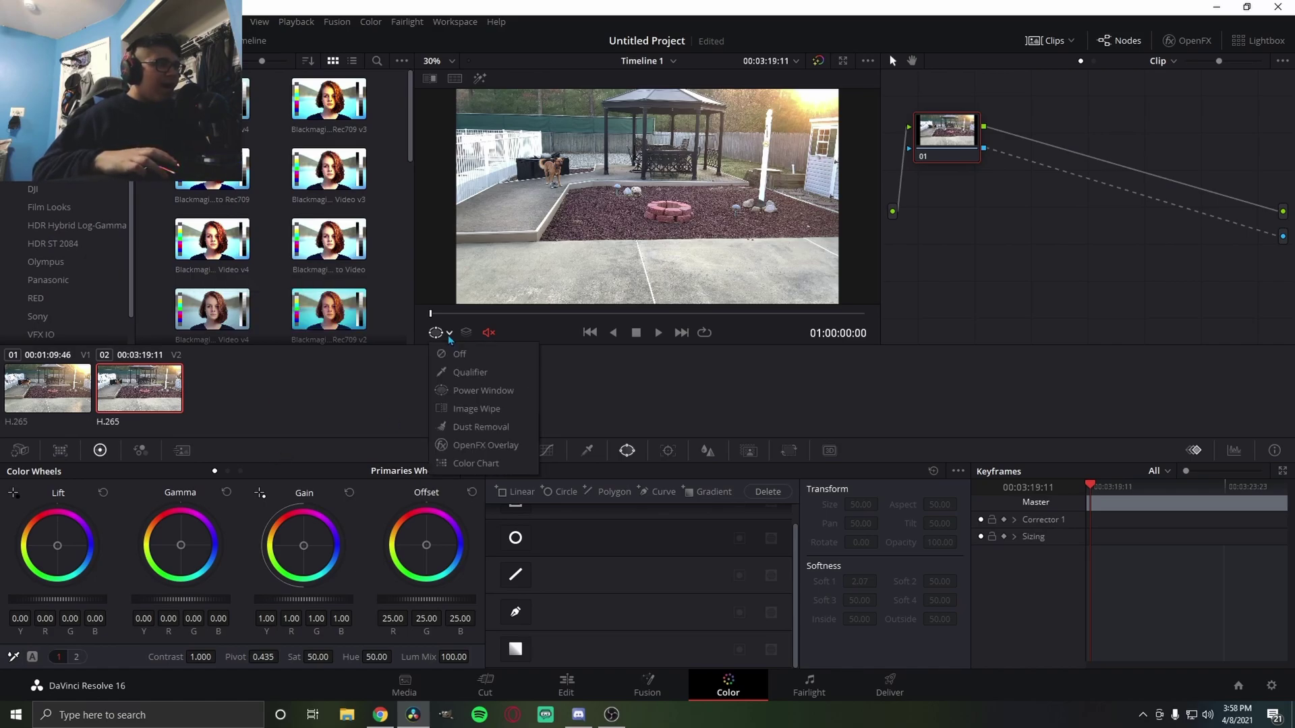
{"action": "left_click", "coordinate": [482, 390]}
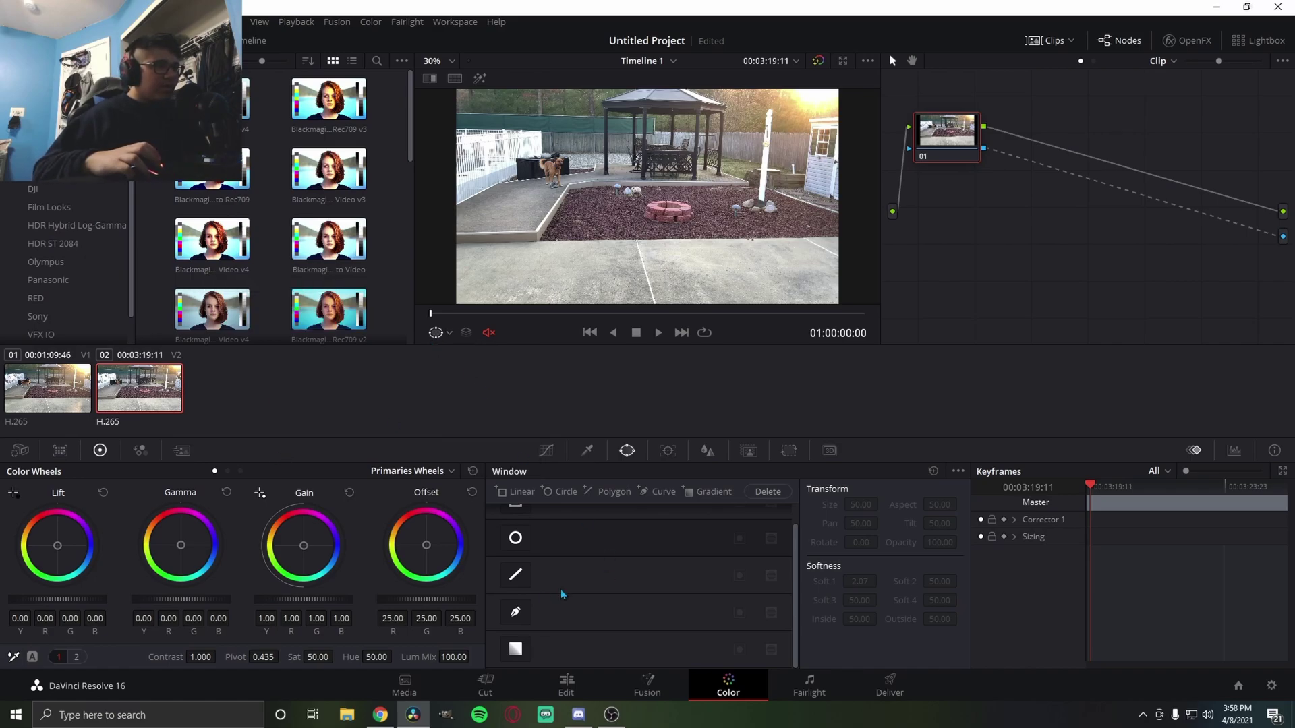
{"action": "left_click", "coordinate": [515, 612]}
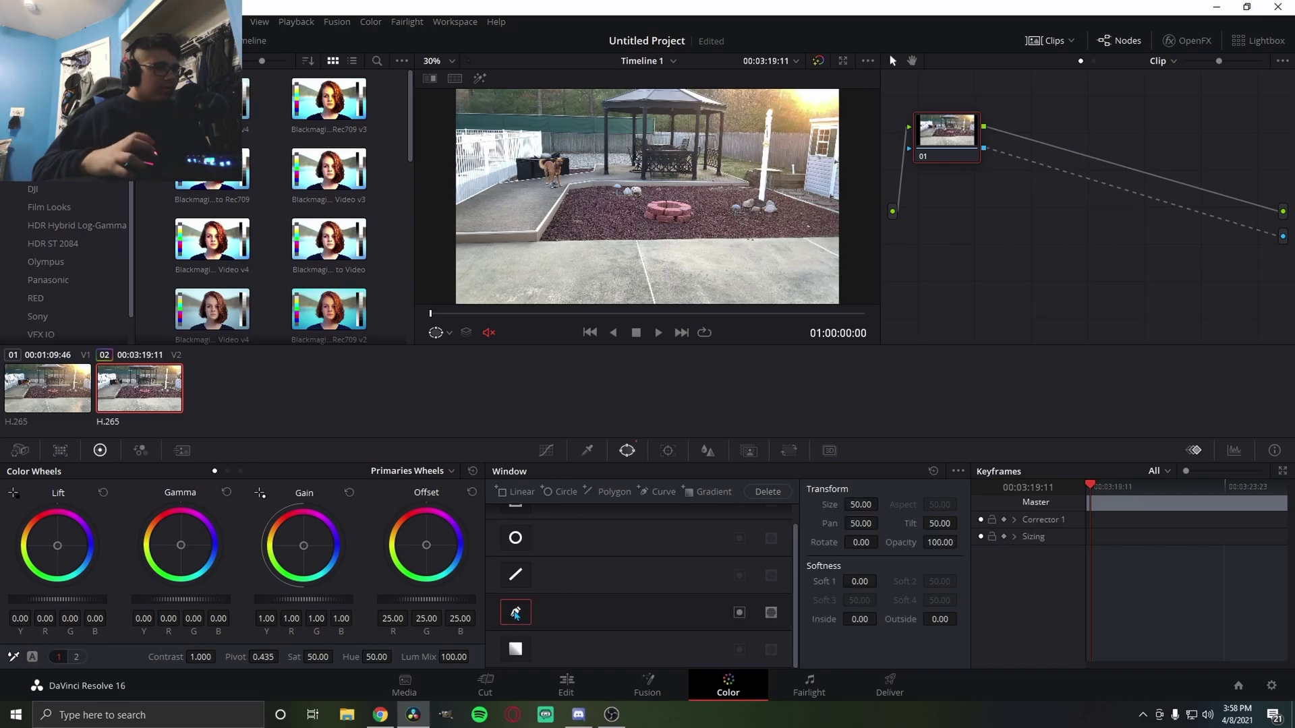
{"action": "left_click_drag", "start_coordinate": [459, 313], "coordinate": [506, 319]}
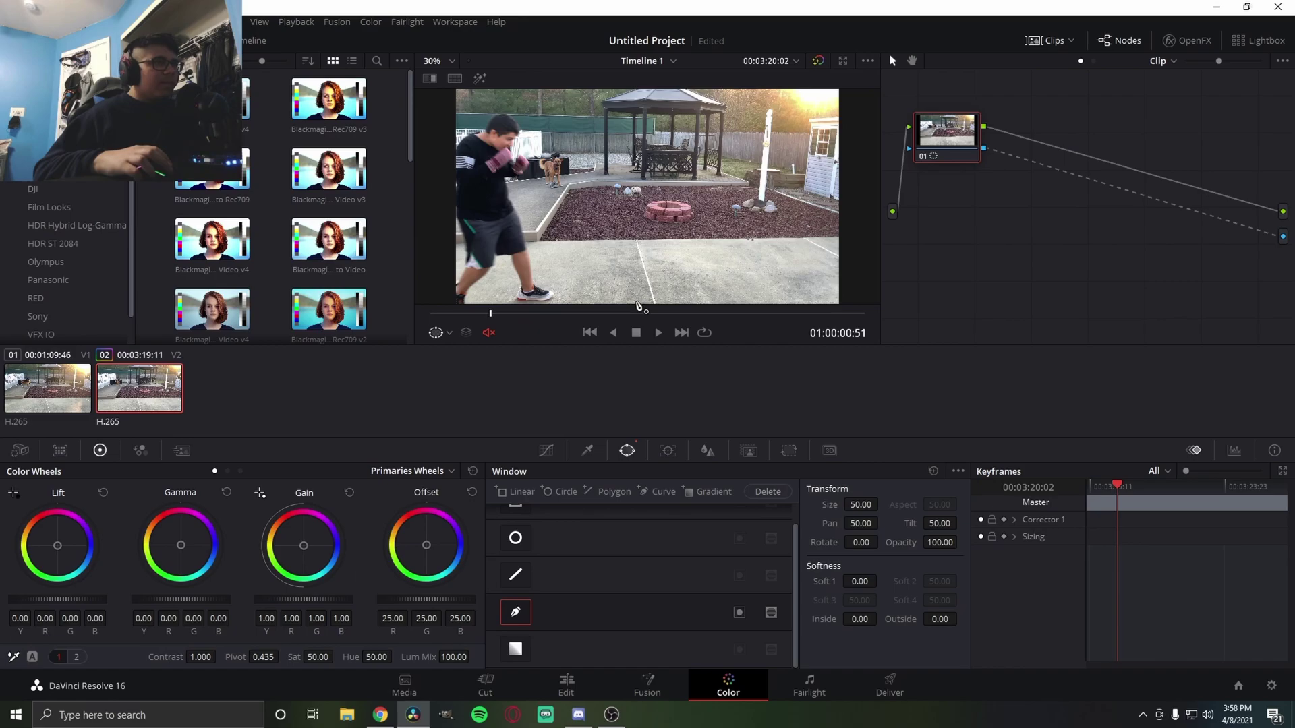
Draw a closed curve mask around the left part of the image, enclosing the boxer in black and extending slightly below the frame
{"action": "left_click_drag", "start_coordinate": [629, 301], "coordinate": [628, 97]}
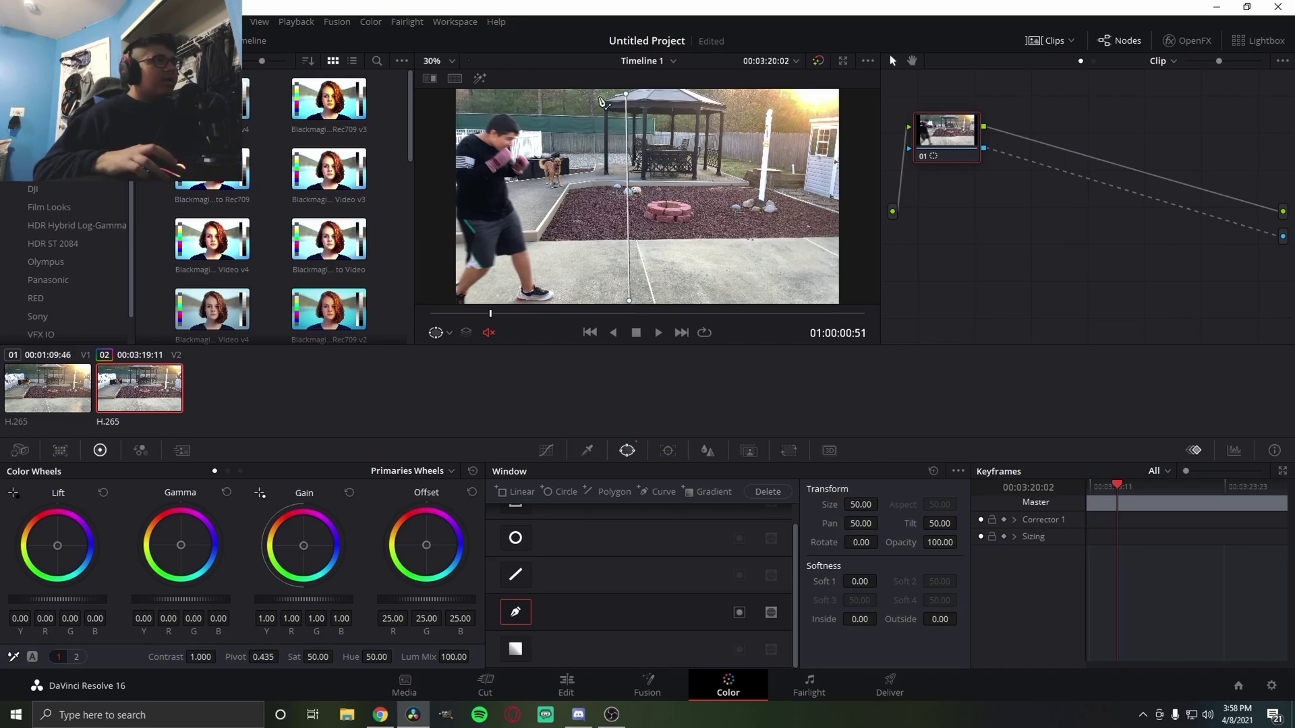
{"action": "left_click", "coordinate": [457, 93]}
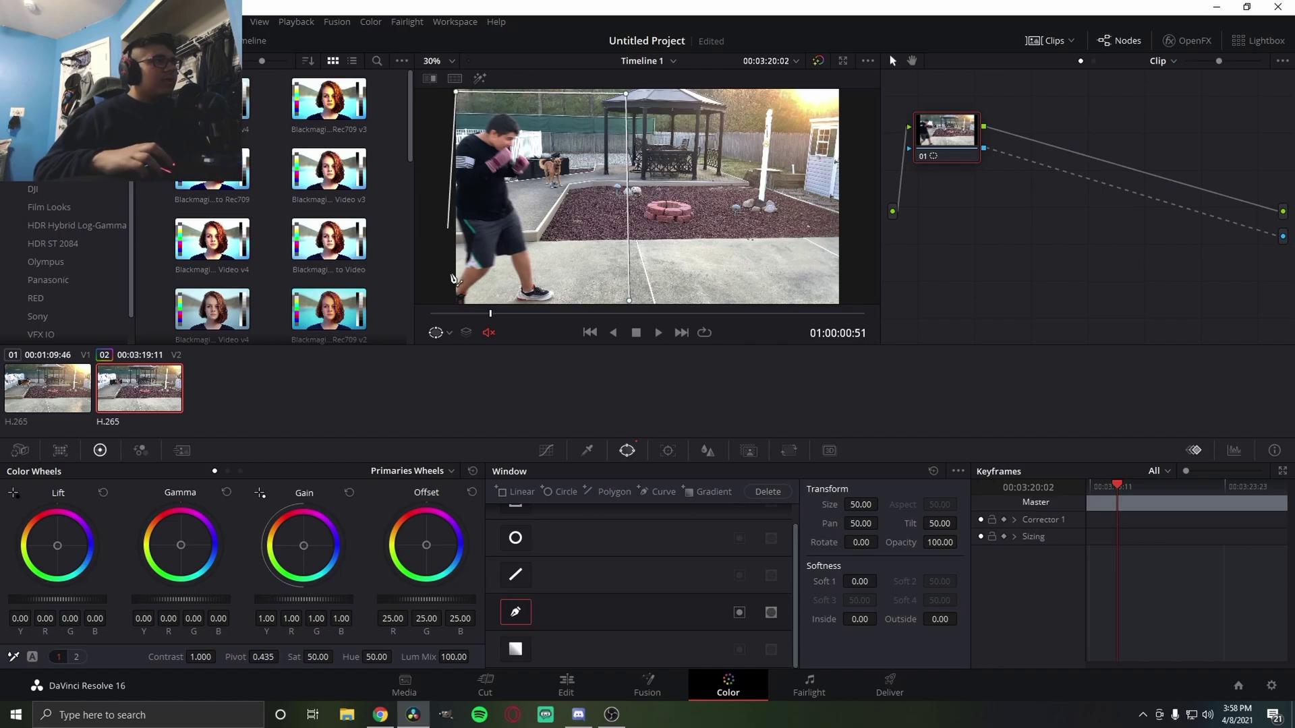
{"action": "left_click", "coordinate": [451, 304]}
{"action": "left_click_drag", "start_coordinate": [451, 303], "coordinate": [465, 219]}
{"action": "scroll", "coordinate": [465, 220], "scroll_direction": "up", "scroll_amount": 1}
{"action": "left_click_drag", "start_coordinate": [467, 277], "coordinate": [610, 138]}
{"action": "left_click", "coordinate": [570, 213]}
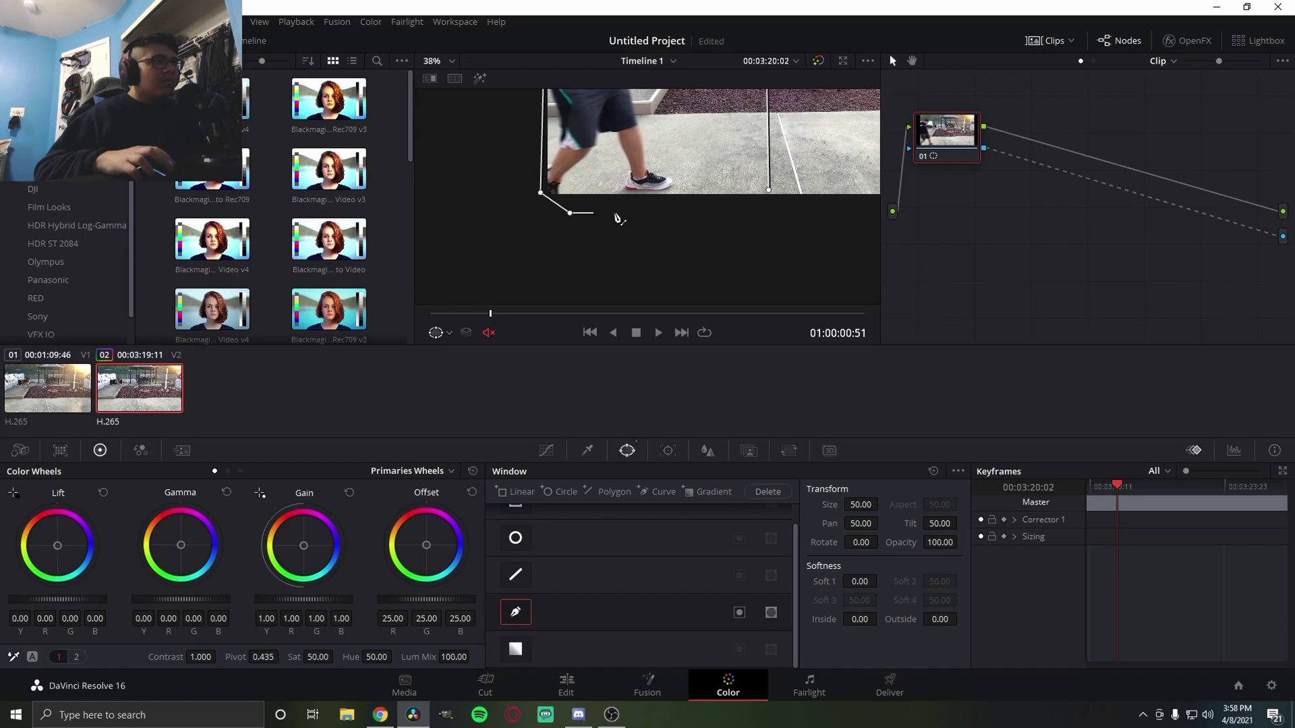
{"action": "left_click", "coordinate": [634, 213]}
{"action": "left_click", "coordinate": [675, 213]}
{"action": "left_click", "coordinate": [733, 211]}
{"action": "left_click", "coordinate": [768, 191]}
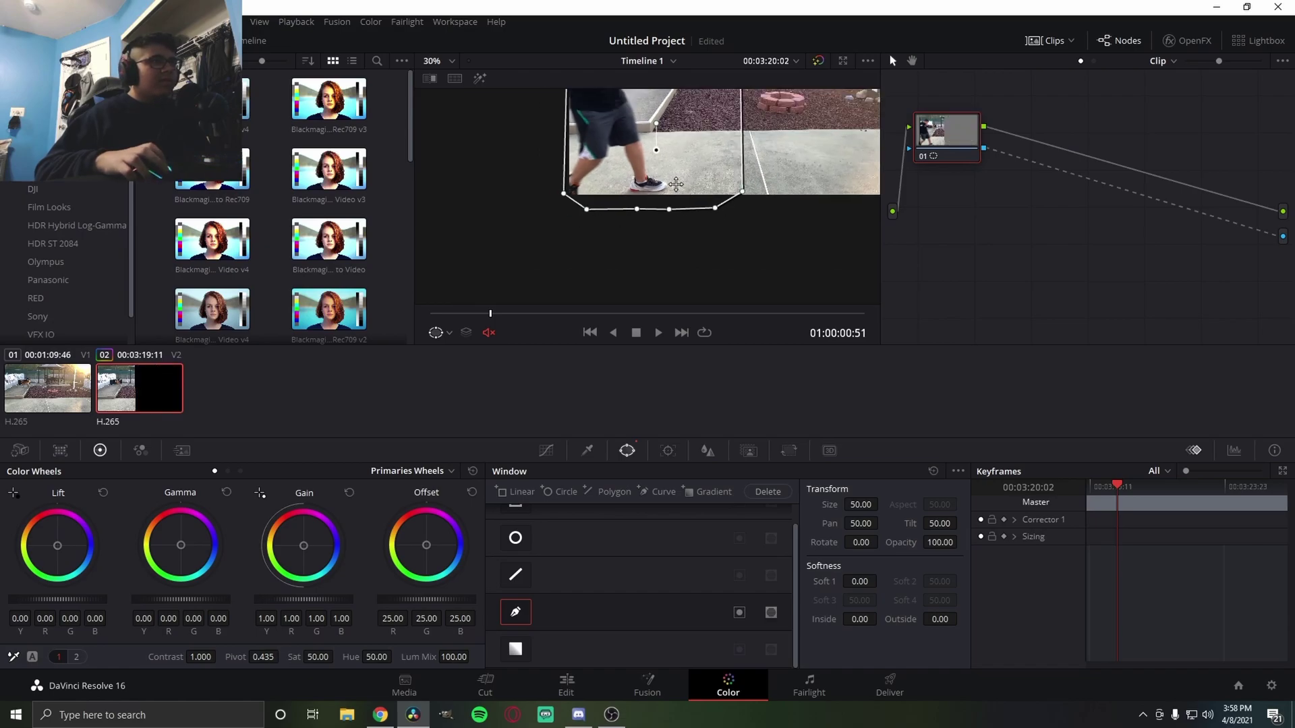
Inspect the mask's outline and its vertical dividing edge through the middle of the image
{"action": "scroll", "coordinate": [616, 292], "scroll_direction": "down", "scroll_amount": 4}
{"action": "left_click_drag", "start_coordinate": [587, 251], "coordinate": [577, 259]}
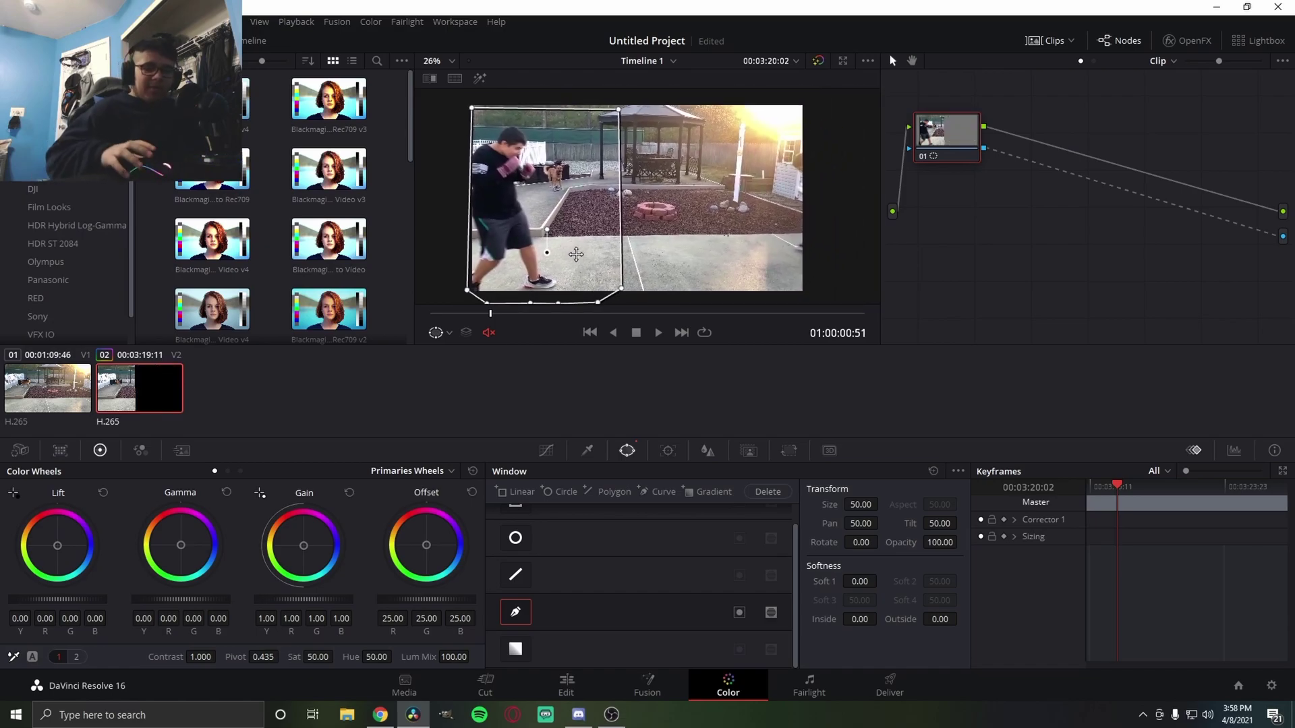
{"action": "scroll", "coordinate": [629, 191], "scroll_direction": "up", "scroll_amount": 2}
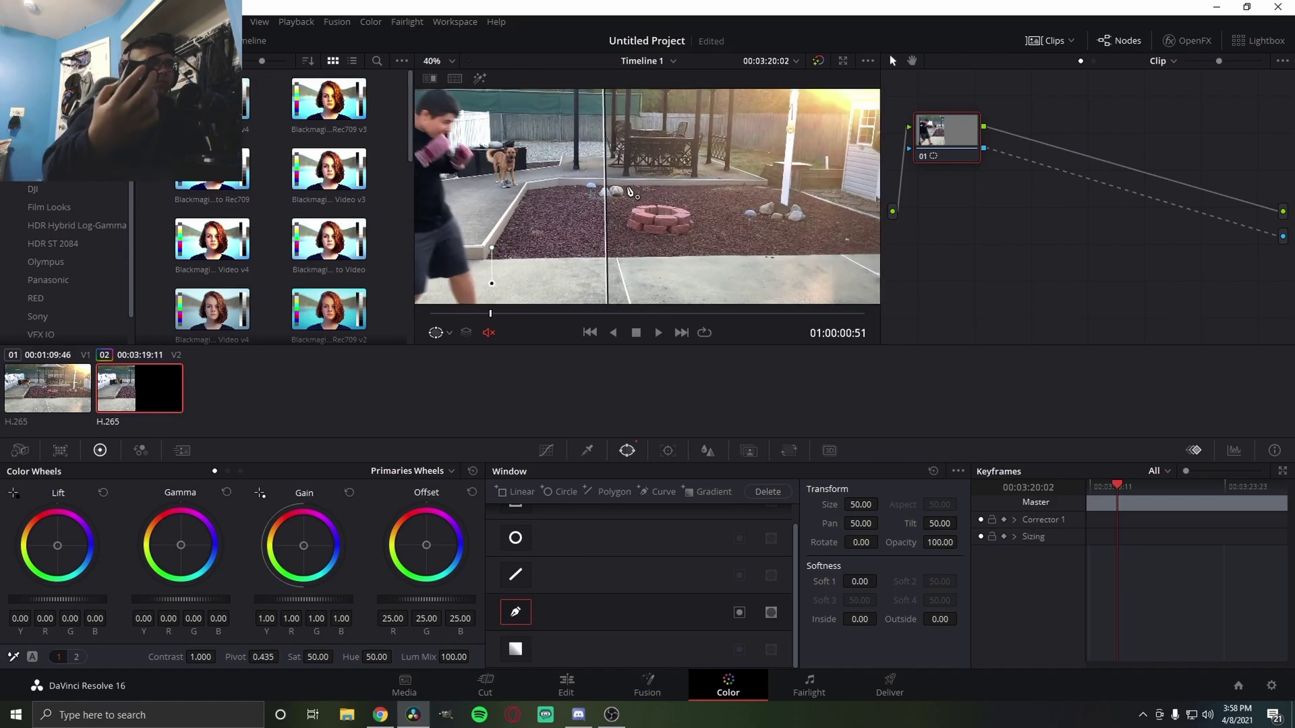
{"action": "scroll", "coordinate": [629, 191], "scroll_direction": "down", "scroll_amount": 4}
{"action": "scroll", "coordinate": [629, 191], "scroll_direction": "up", "scroll_amount": 1}
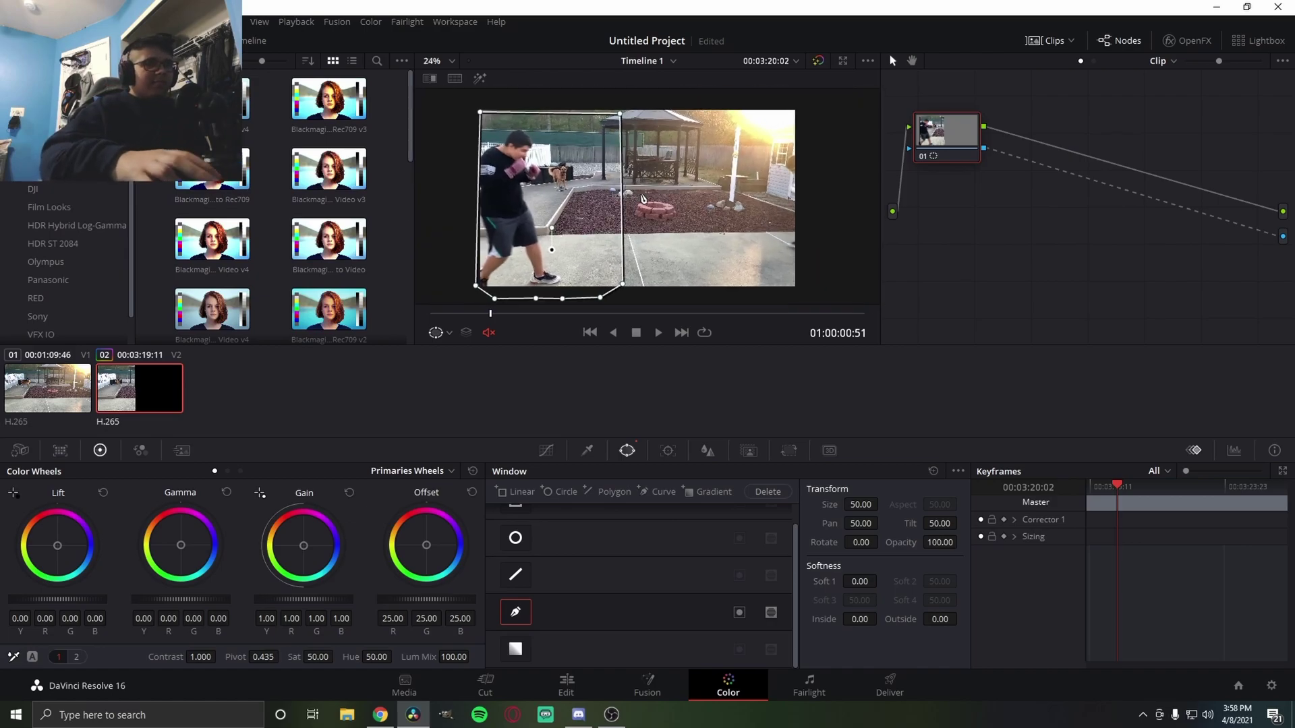
{"action": "scroll", "coordinate": [629, 196], "scroll_direction": "up", "scroll_amount": 4}
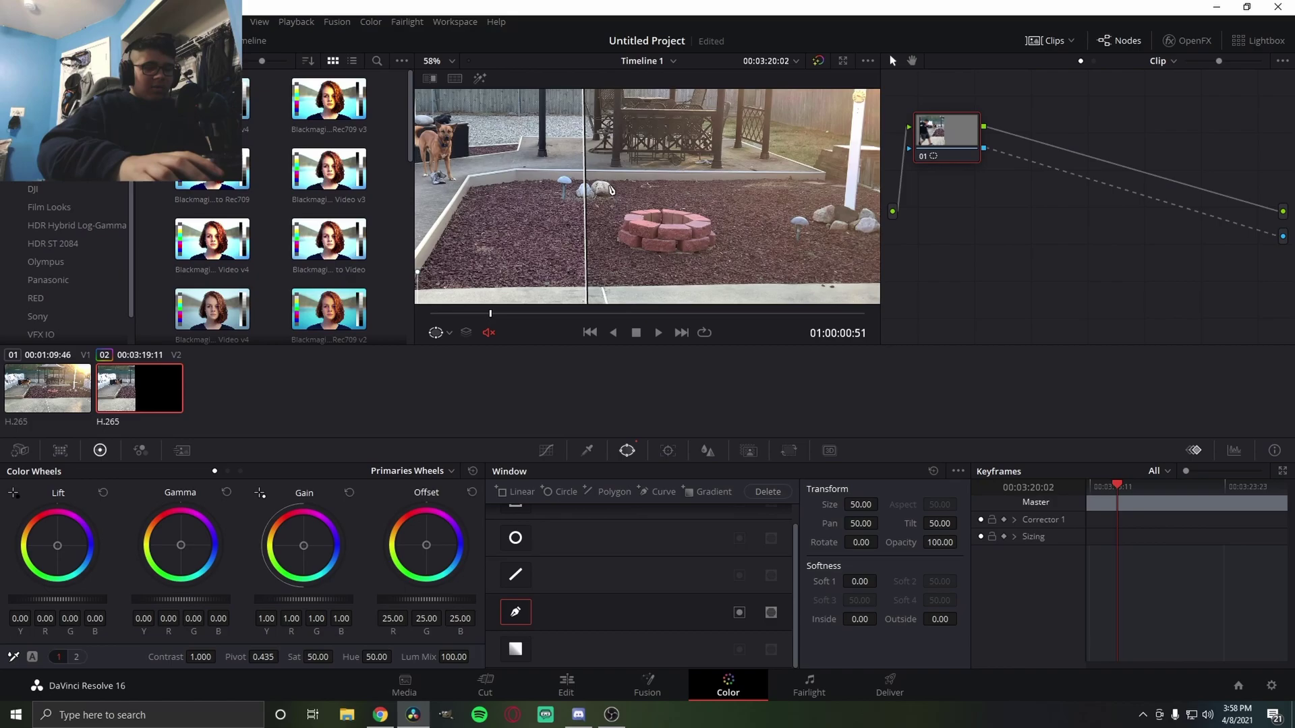
{"action": "left_click_drag", "start_coordinate": [610, 180], "coordinate": [666, 221]}
{"action": "scroll", "coordinate": [580, 250], "scroll_direction": "down", "scroll_amount": 3}
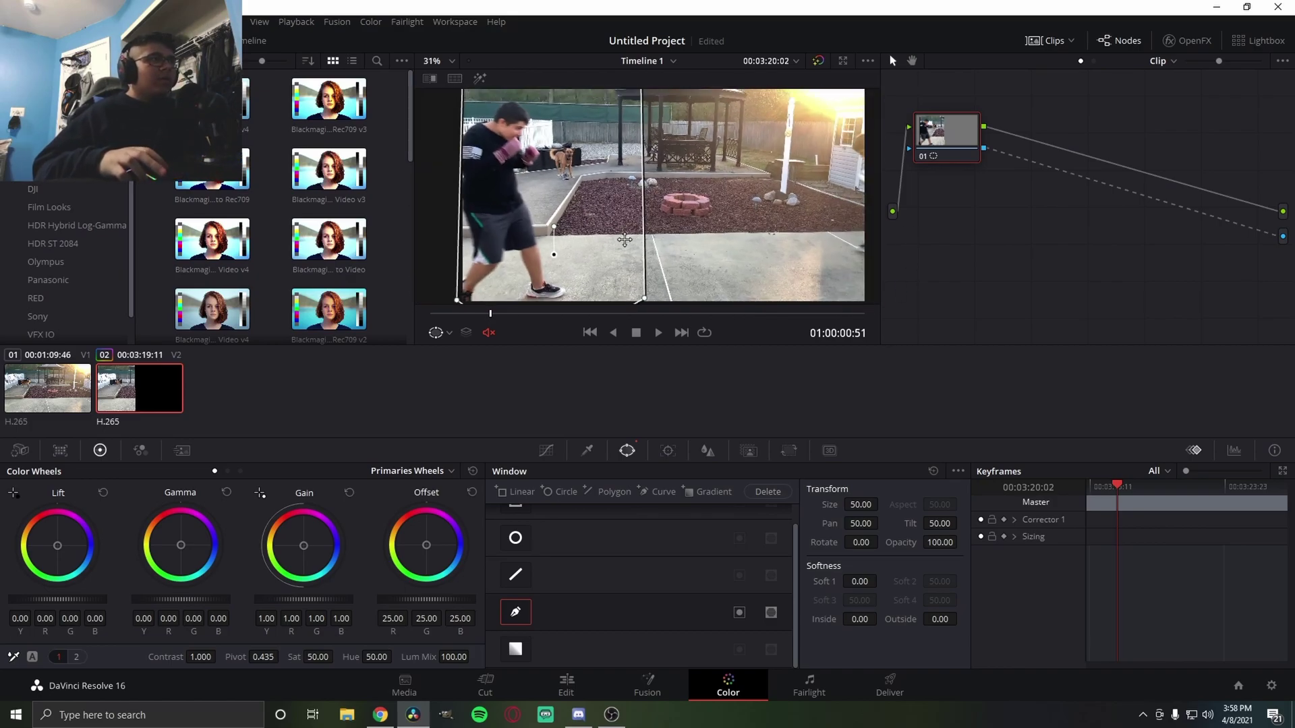
{"action": "left_click_drag", "start_coordinate": [574, 247], "coordinate": [575, 238]}
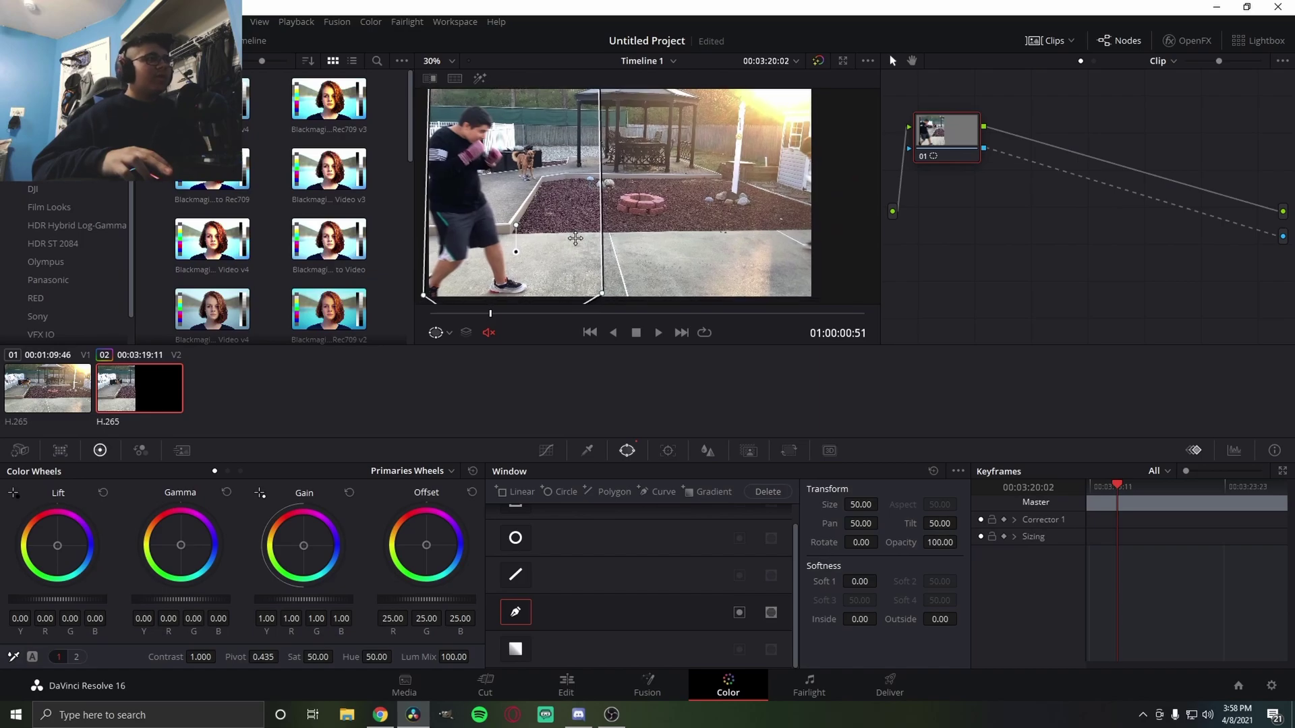
Play the composite on the Edit page and check the punch timing frame by frame from about 01:00:02:16
{"action": "left_click", "coordinate": [578, 680]}
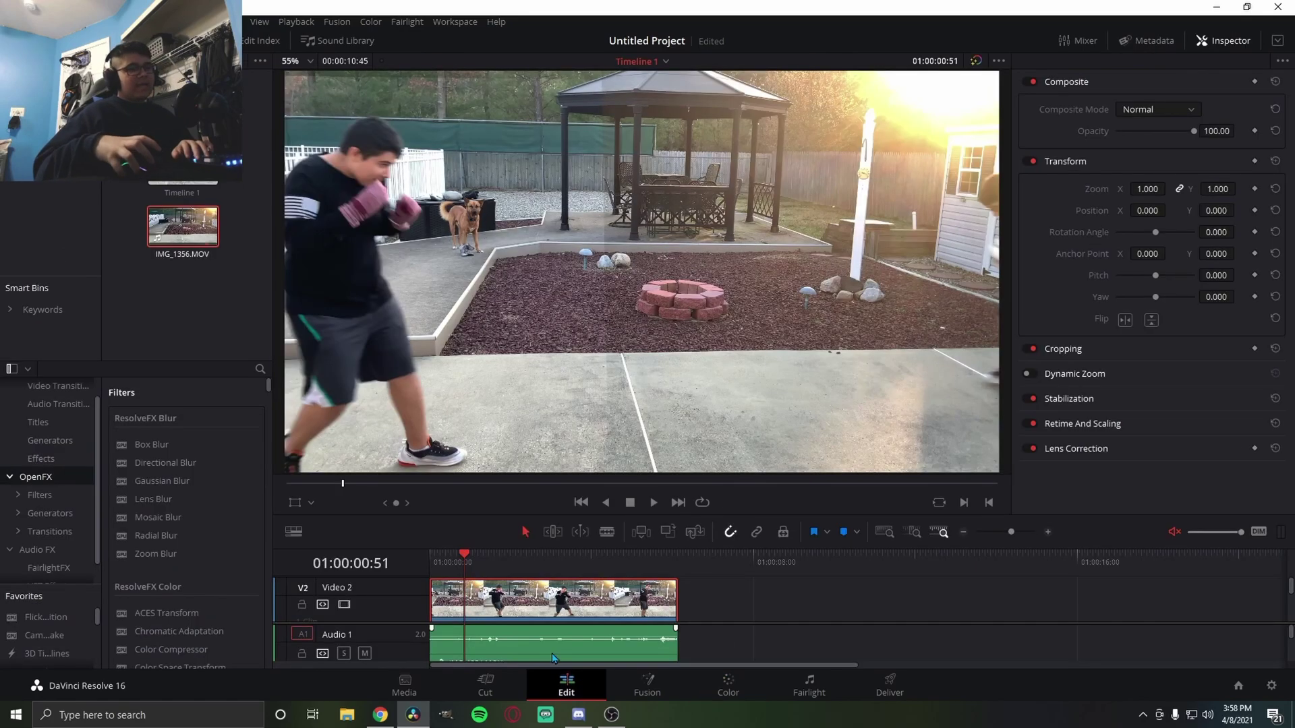
{"action": "key", "text": "space"}
{"action": "left_click", "coordinate": [523, 557]}
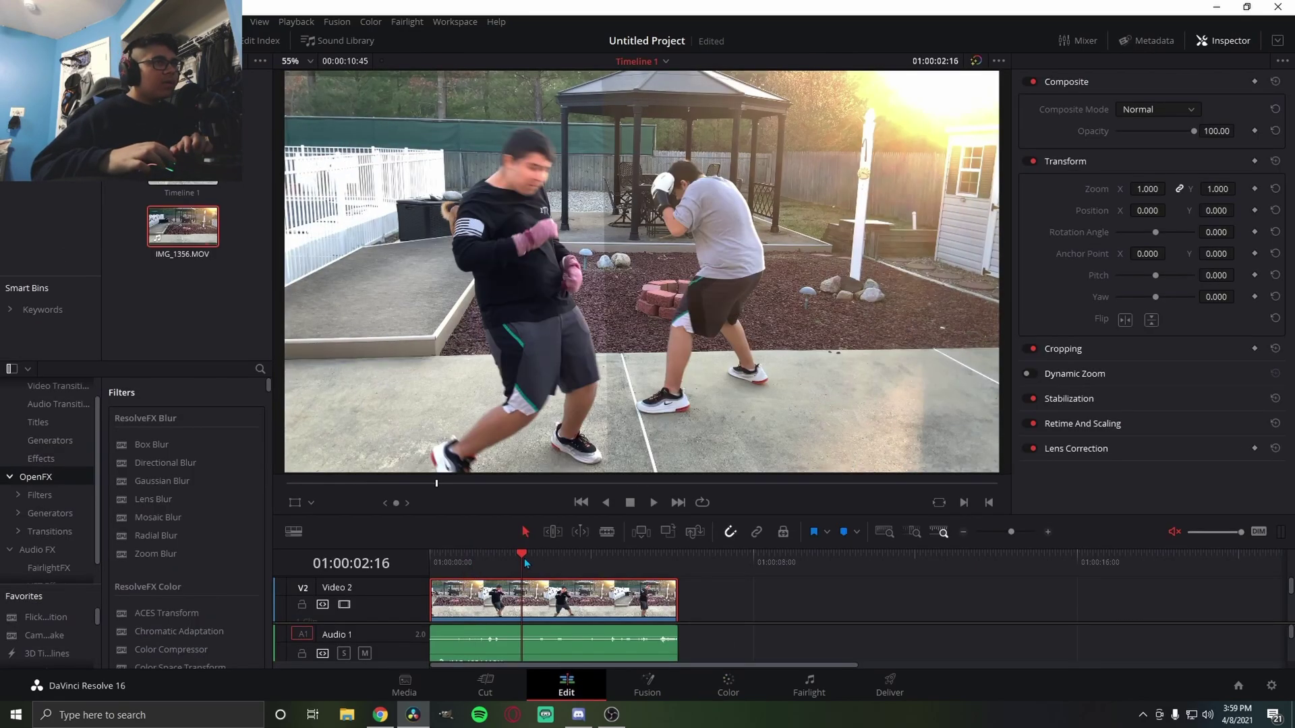
{"action": "key", "text": "Right"}
{"action": "key", "text": "Right"}
{"action": "key", "text": "Right"}
{"action": "key", "text": "Right"}
{"action": "key", "text": "Right"}
{"action": "key", "text": "Right"}
{"action": "key", "text": "Right"}
{"action": "key", "text": "Right"}
{"action": "key", "text": "Right"}
{"action": "key", "text": "Right"}
{"action": "key", "text": "Right"}
{"action": "key", "text": "Right"}
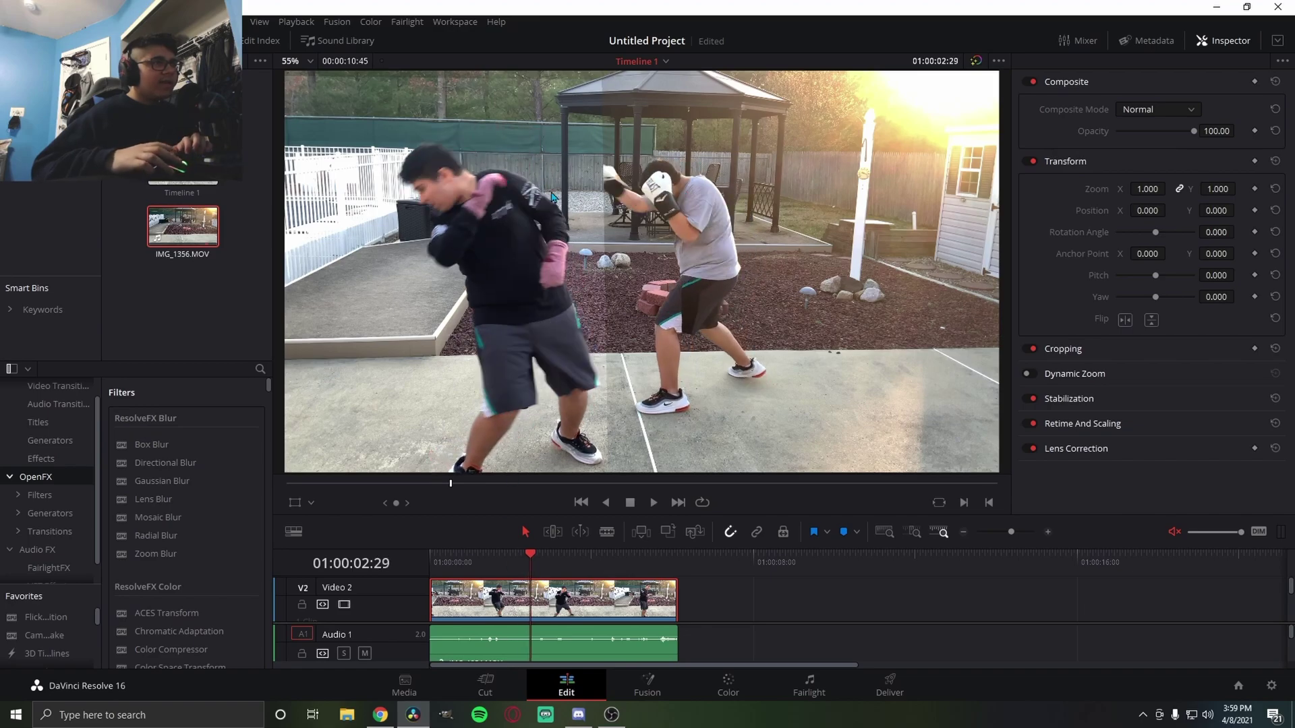
{"action": "key", "text": "Home"}
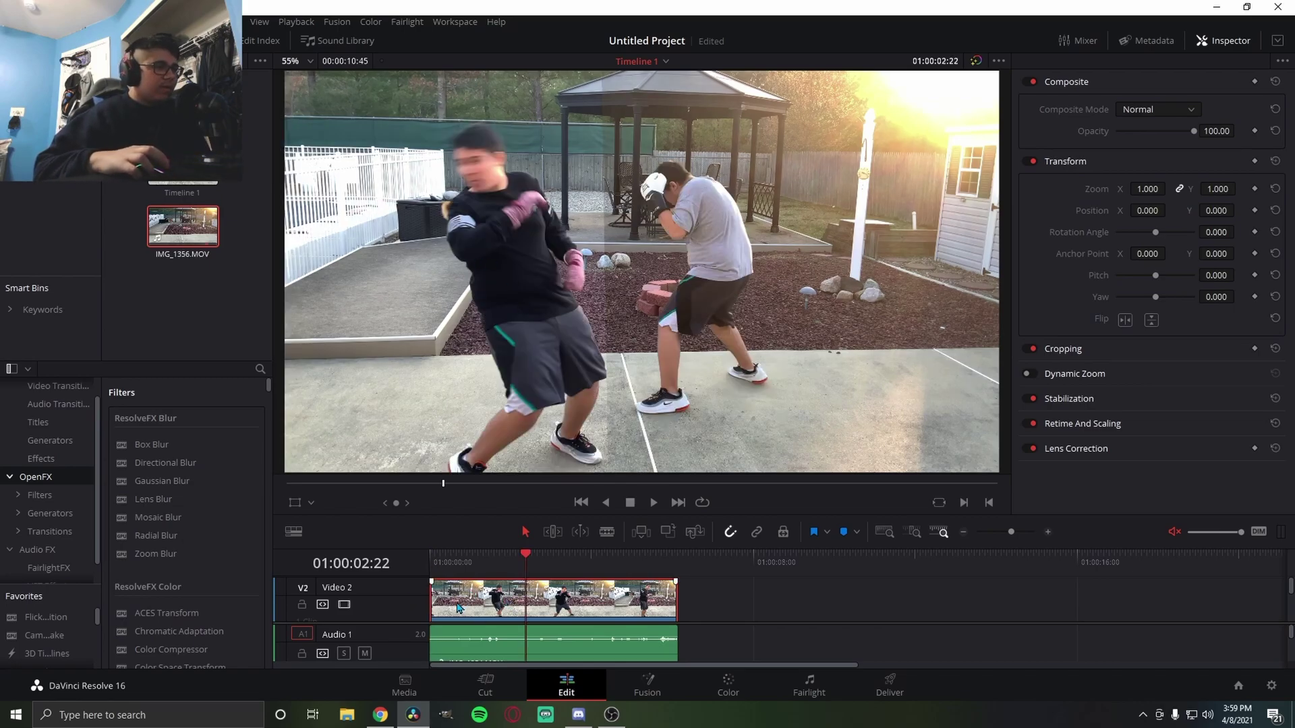
Shift the Video 2 clip a few frames later with snapping off, and extend its start back to the timeline's beginning
{"action": "left_click_drag", "start_coordinate": [454, 602], "coordinate": [463, 605]}
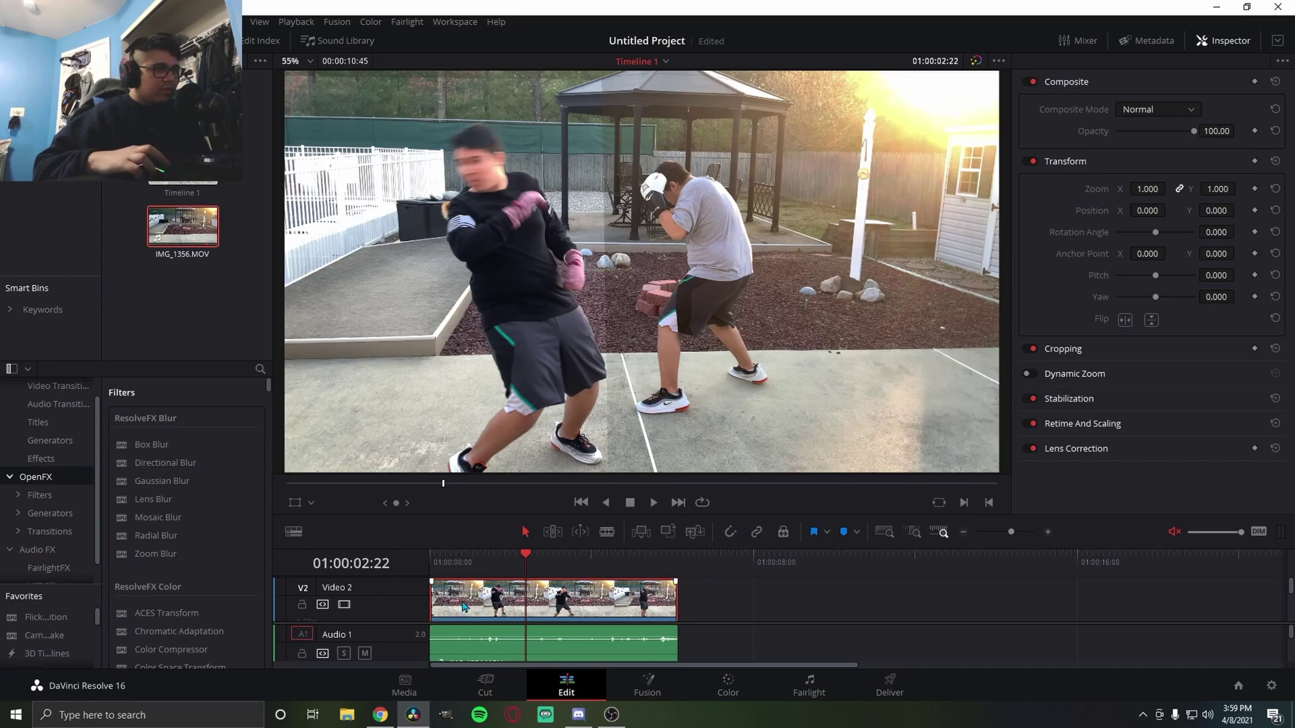
{"action": "left_click_drag", "start_coordinate": [463, 605], "coordinate": [466, 605]}
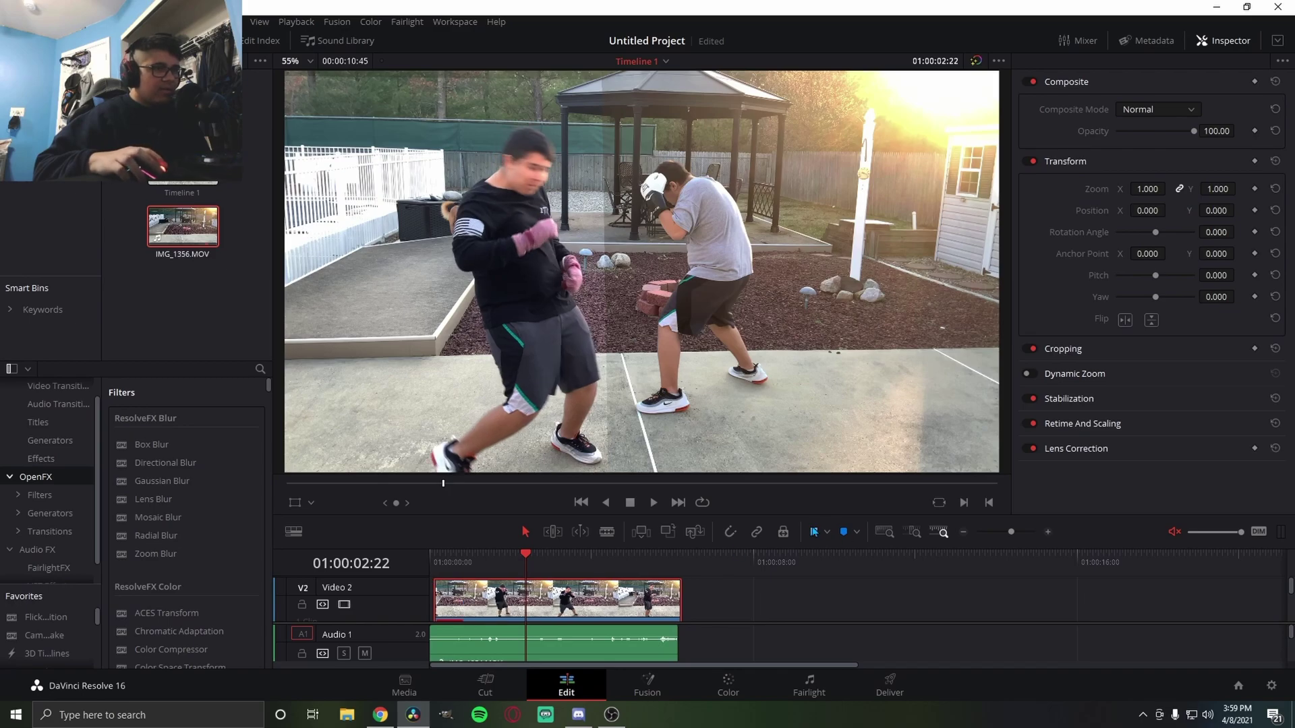
{"action": "left_click", "coordinate": [433, 606]}
{"action": "left_click_drag", "start_coordinate": [434, 606], "coordinate": [425, 606]}
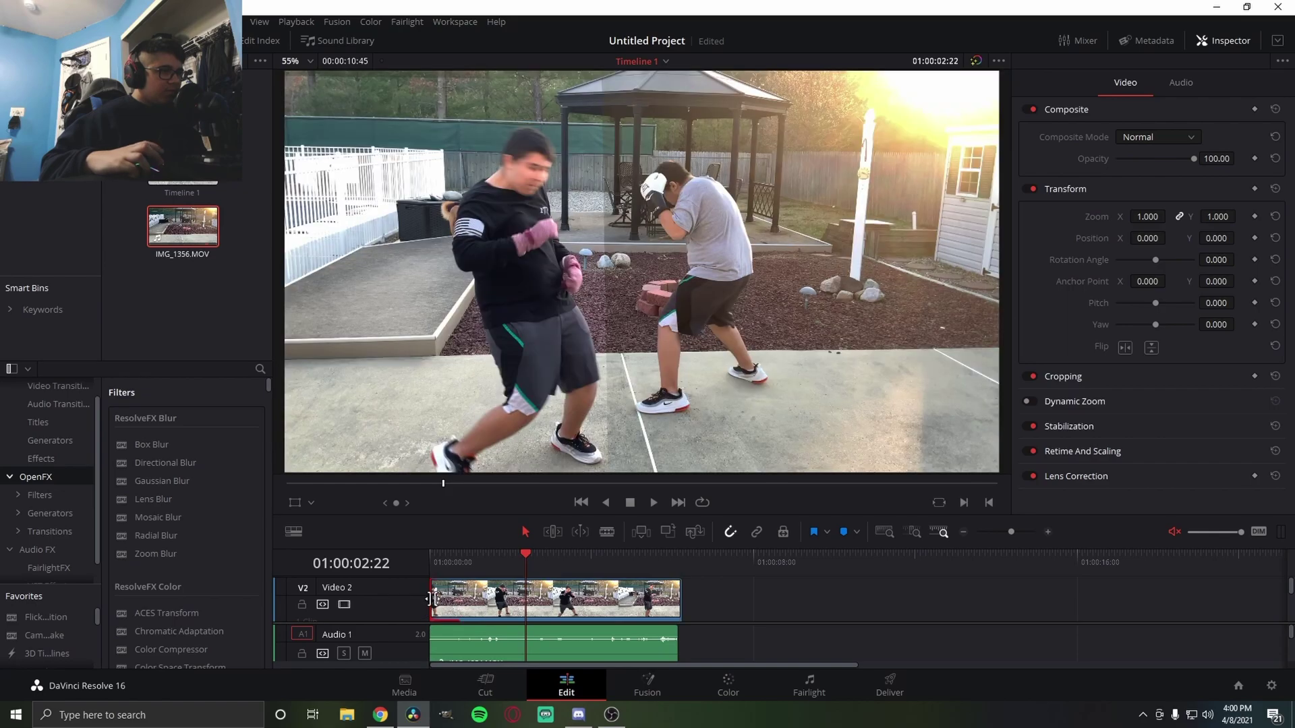
Play the timeline from the start and review the two boxers' timing frame by frame from 01:00:02:03
{"action": "left_click_drag", "start_coordinate": [470, 563], "coordinate": [395, 567]}
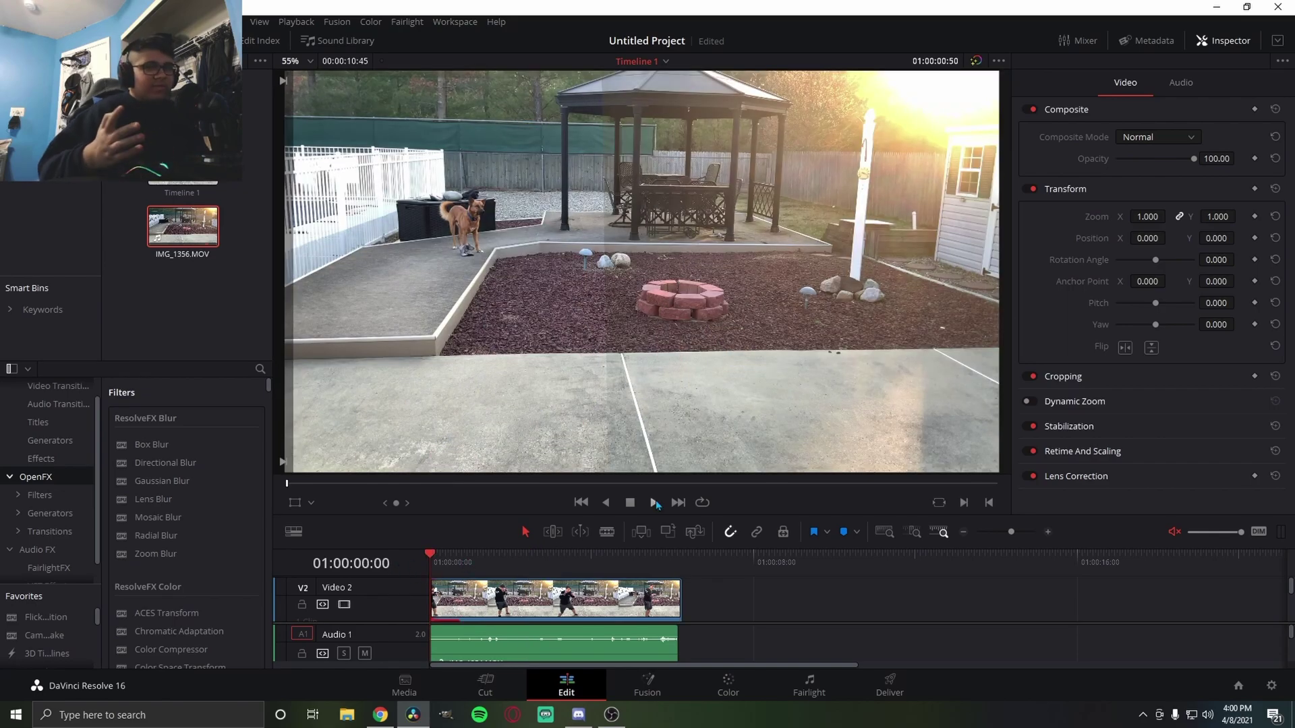
{"action": "left_click", "coordinate": [654, 503]}
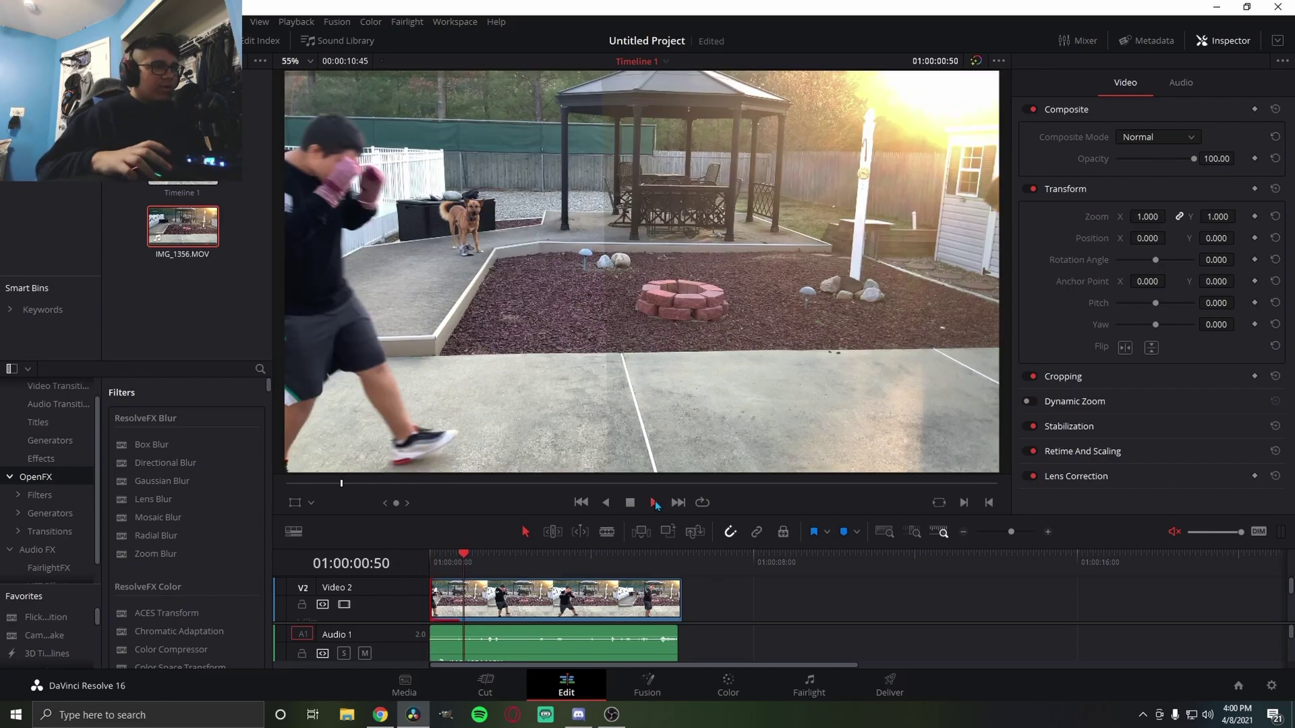
{"action": "left_click", "coordinate": [629, 503]}
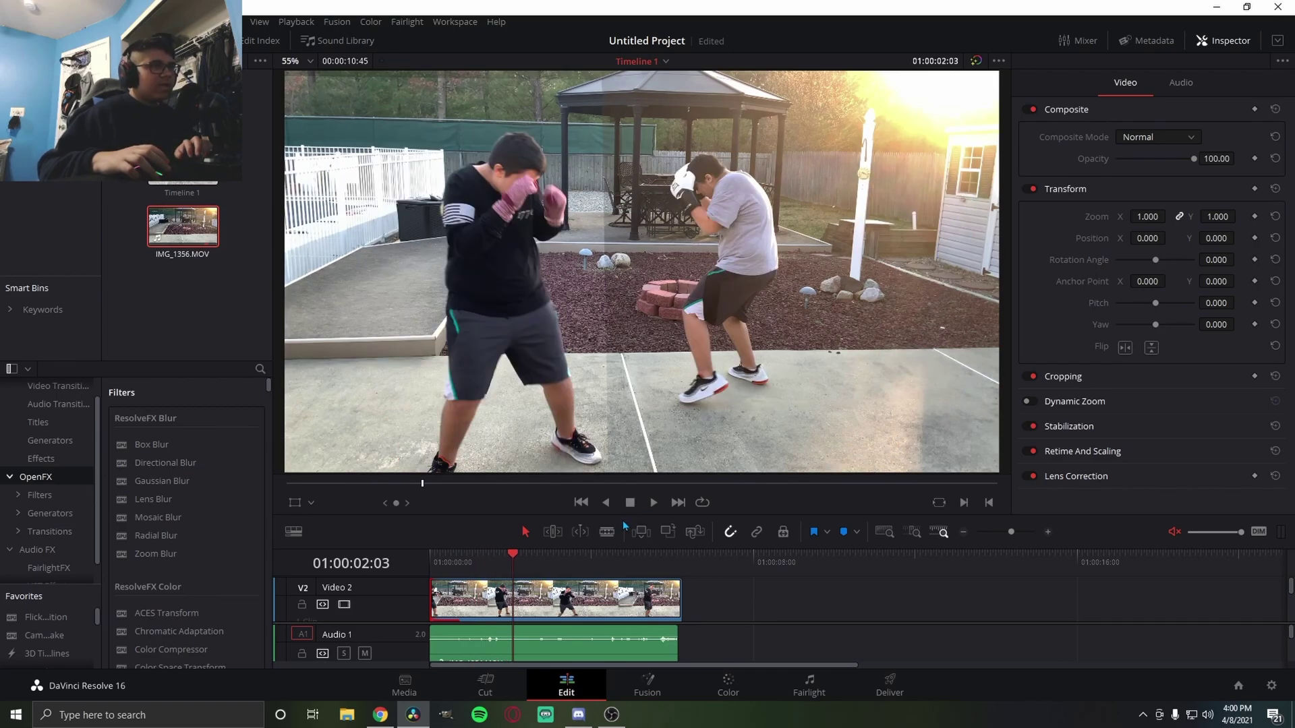
{"action": "key", "text": "Right"}
{"action": "key", "text": "Right"}
{"action": "key", "text": "Right"}
{"action": "key", "text": "Right"}
{"action": "key", "text": "Right"}
{"action": "key", "text": "Right"}
{"action": "key", "text": "Right"}
{"action": "key", "text": "Right"}
{"action": "key", "text": "Right"}
{"action": "key", "text": "Right"}
{"action": "key", "text": "Right"}
{"action": "key", "text": "Right"}
{"action": "key", "text": "Right"}
{"action": "key", "text": "Right"}
{"action": "key", "text": "Right"}
{"action": "key", "text": "Right"}
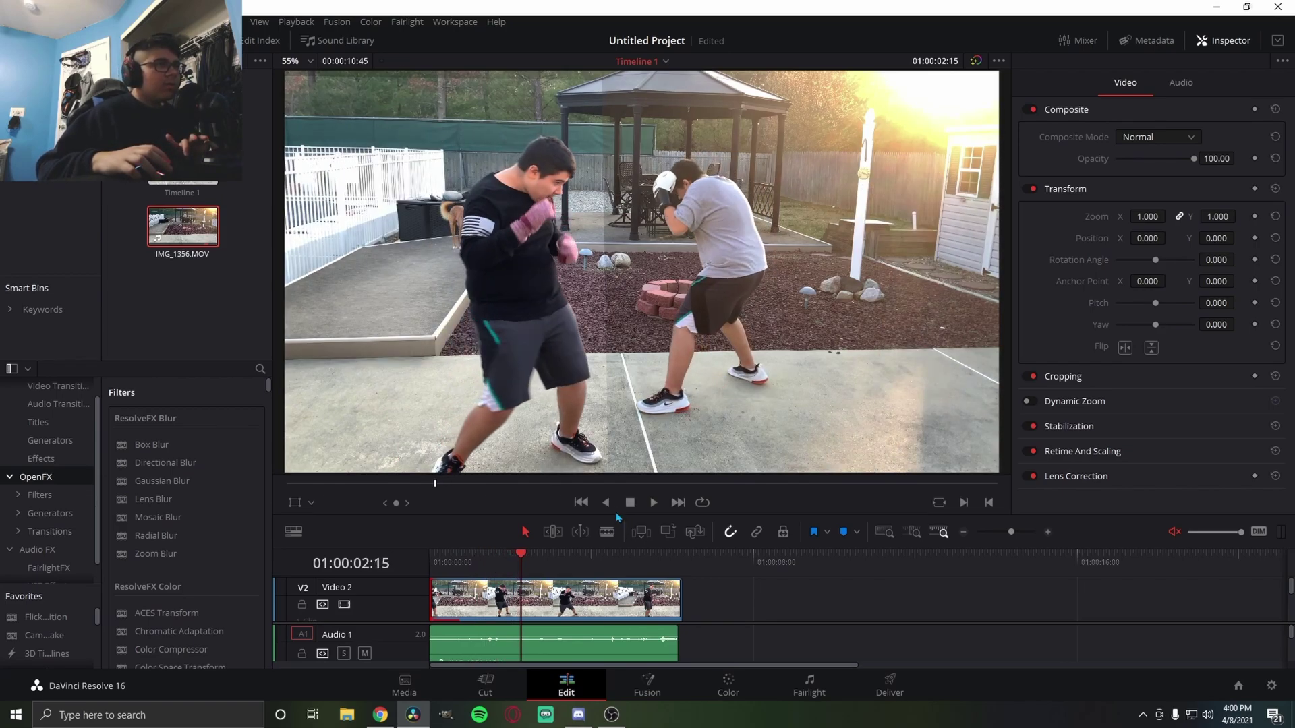
{"action": "key", "text": "Right"}
{"action": "key", "text": "Right"}
{"action": "key", "text": "Right"}
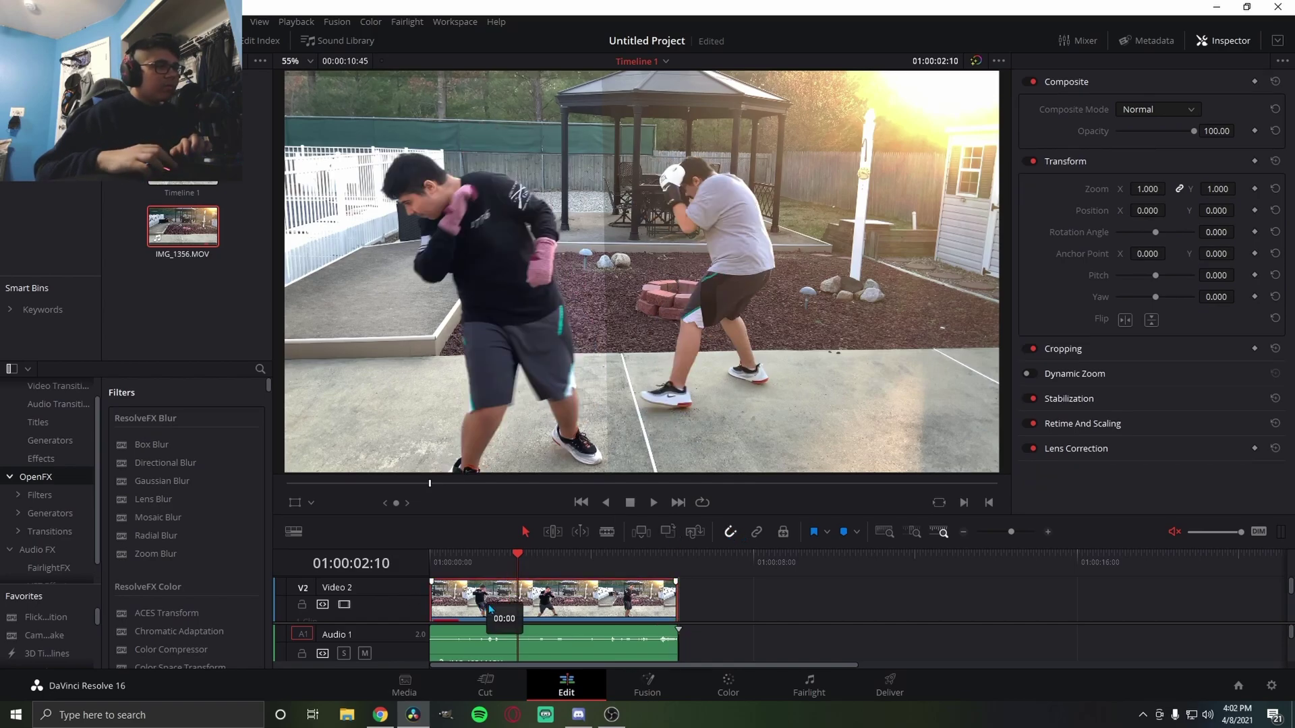
Shift the Video 2 clip slightly later and play the result from 01:00:02:11 to check the boxers' timing
{"action": "left_click_drag", "start_coordinate": [500, 604], "coordinate": [526, 603]}
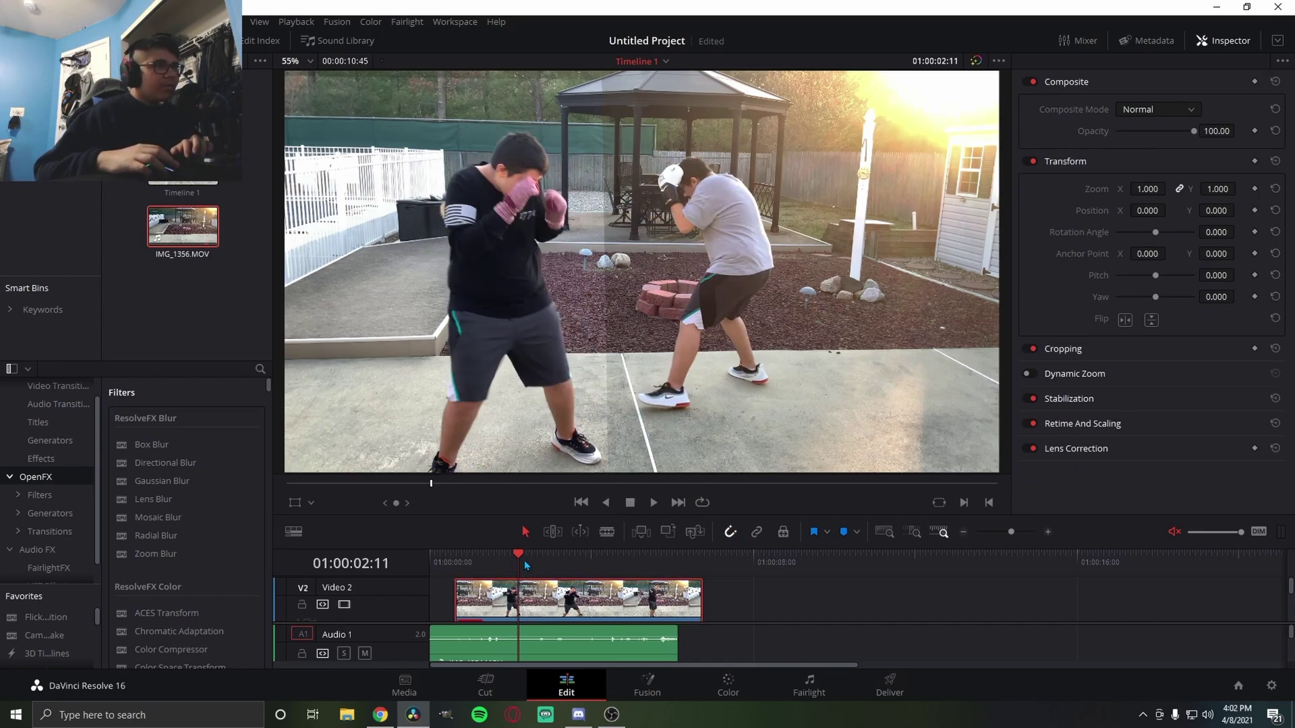
{"action": "key", "text": "space"}
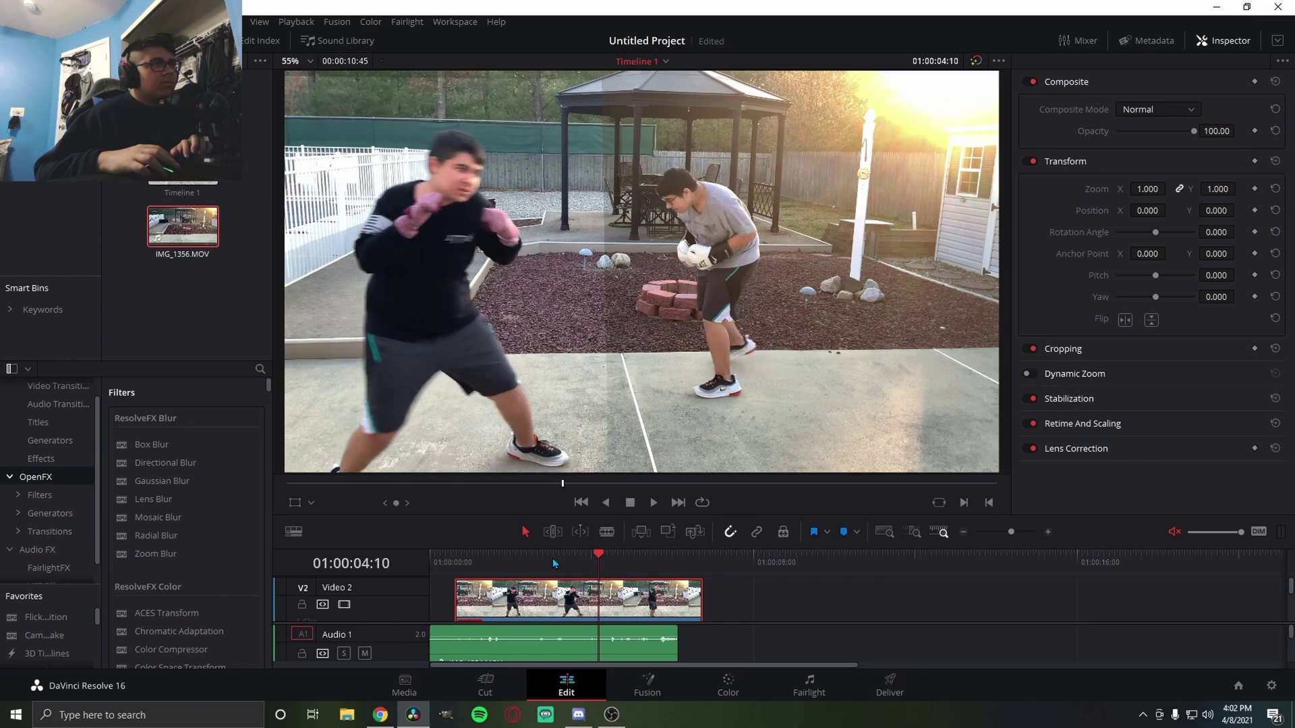
{"action": "key", "text": "space"}
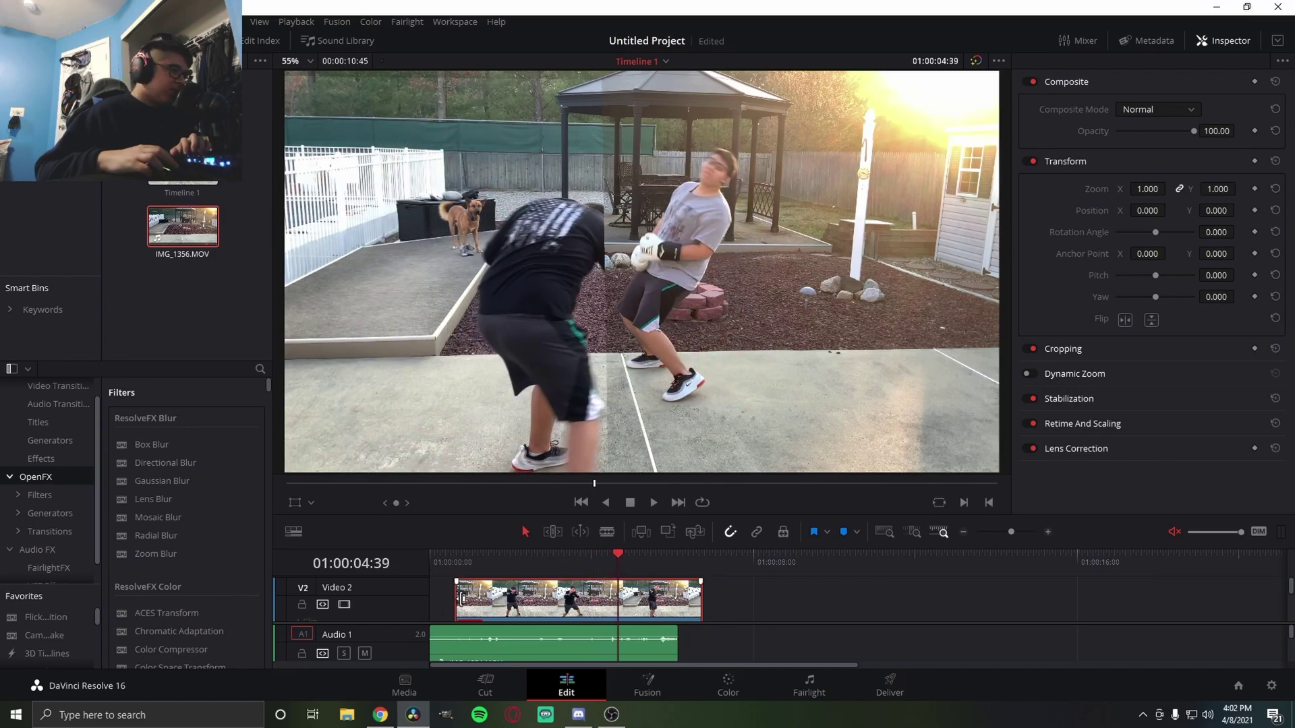
Extend the Video 2 clip's start to the timeline's beginning and trim its end to match the audio clip's end
{"action": "left_click_drag", "start_coordinate": [463, 599], "coordinate": [430, 603]}
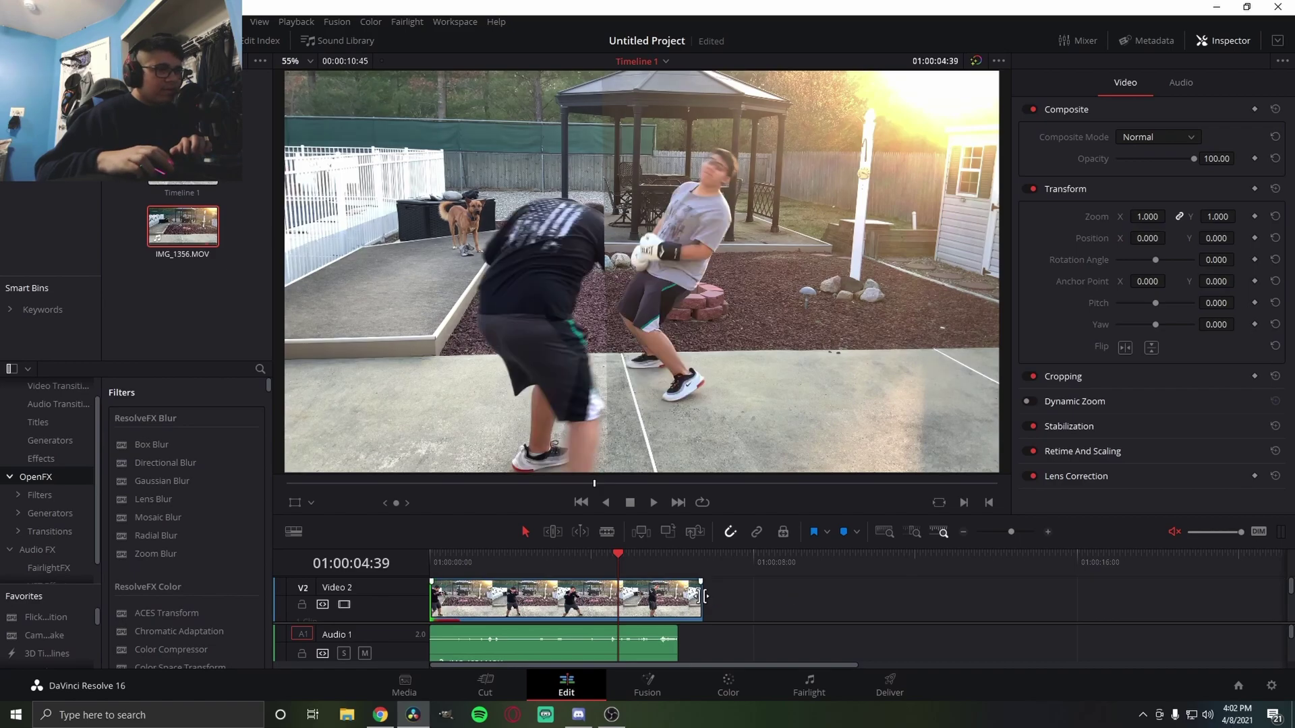
{"action": "left_click_drag", "start_coordinate": [704, 597], "coordinate": [676, 597]}
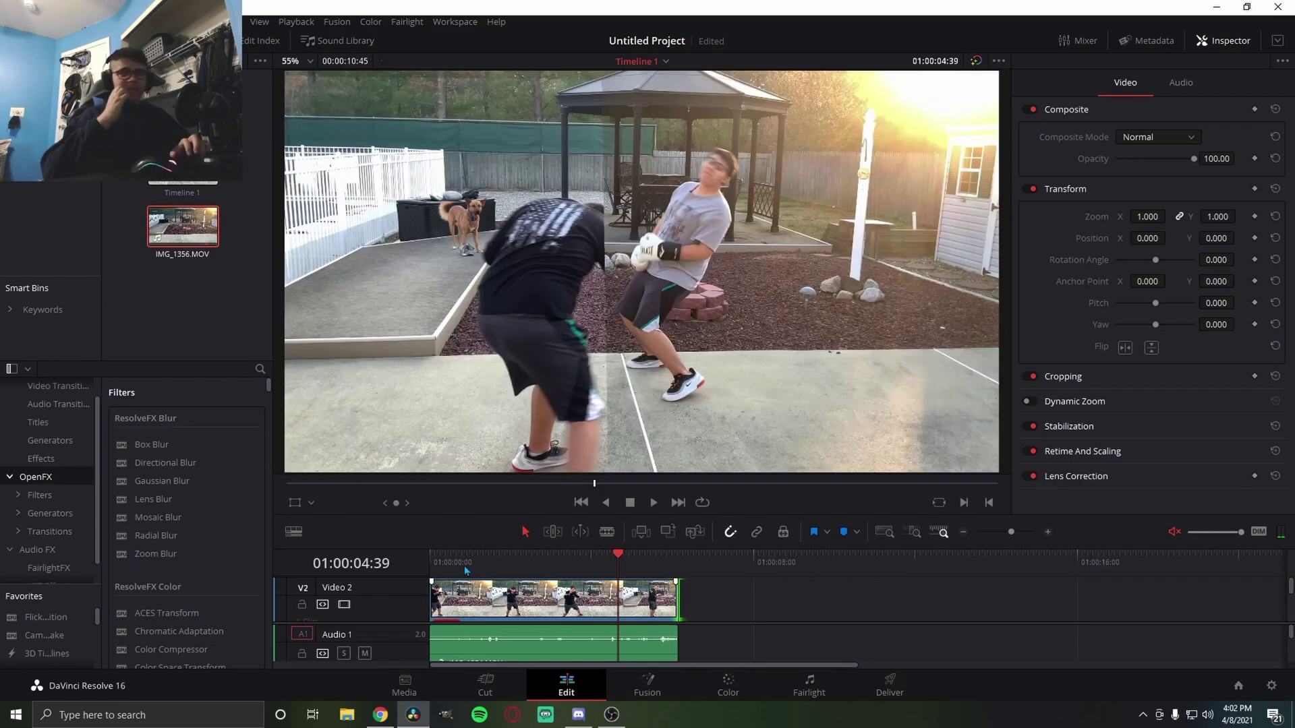
{"action": "key", "text": "Home"}
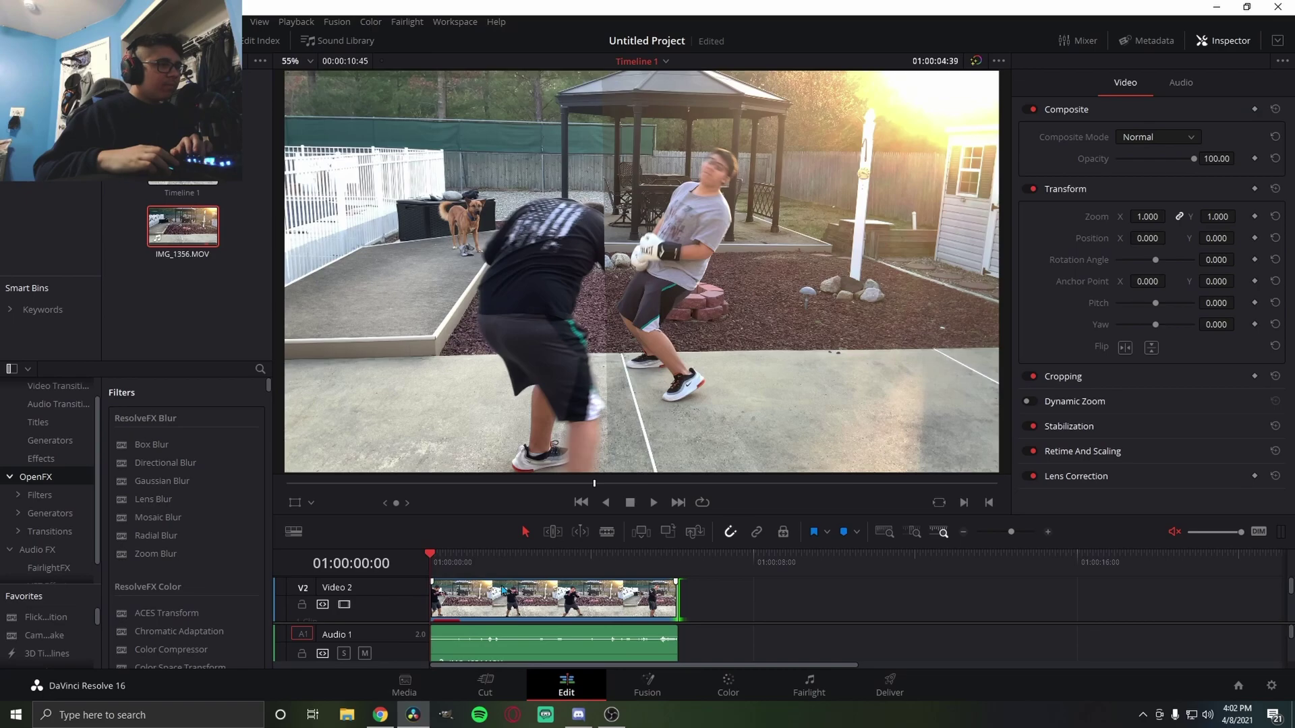
Inspect the seam between the two stacked clips in an enlarged Edit page view at 01:00:02:08
{"action": "left_click", "coordinate": [491, 608]}
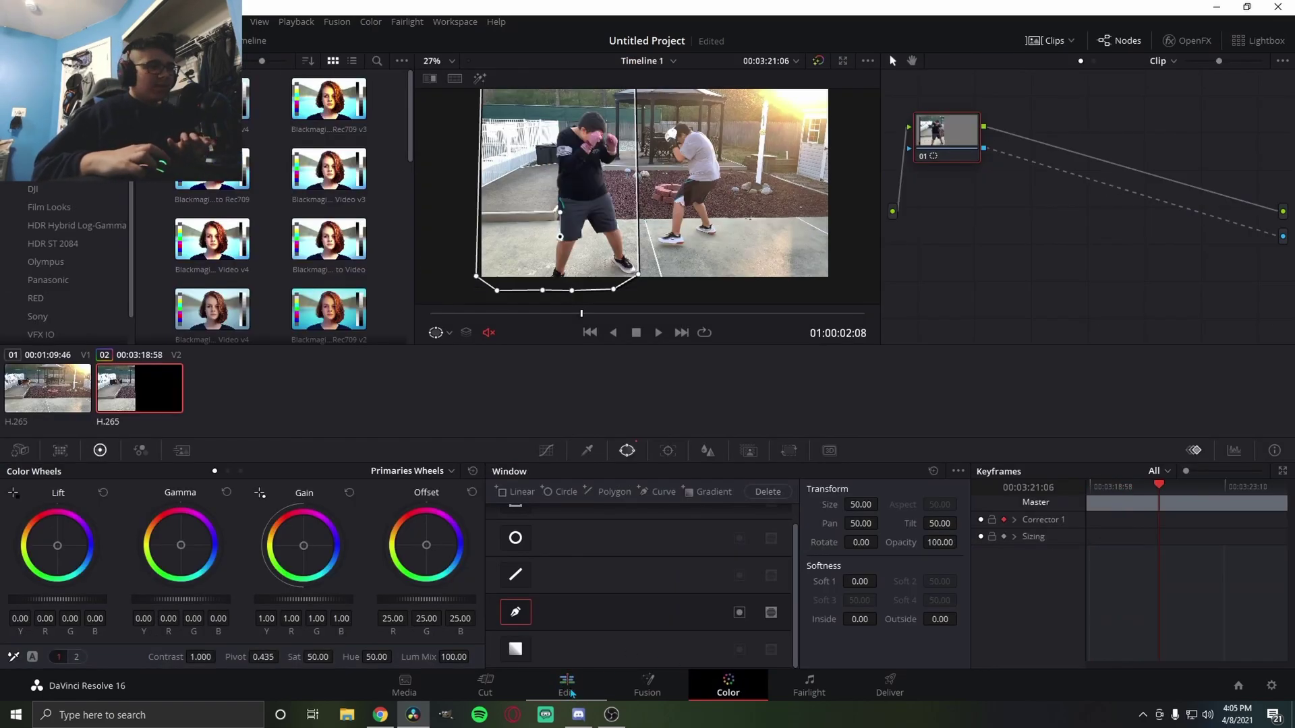
{"action": "left_click", "coordinate": [568, 686]}
{"action": "scroll", "coordinate": [470, 184], "scroll_direction": "up", "scroll_amount": 6}
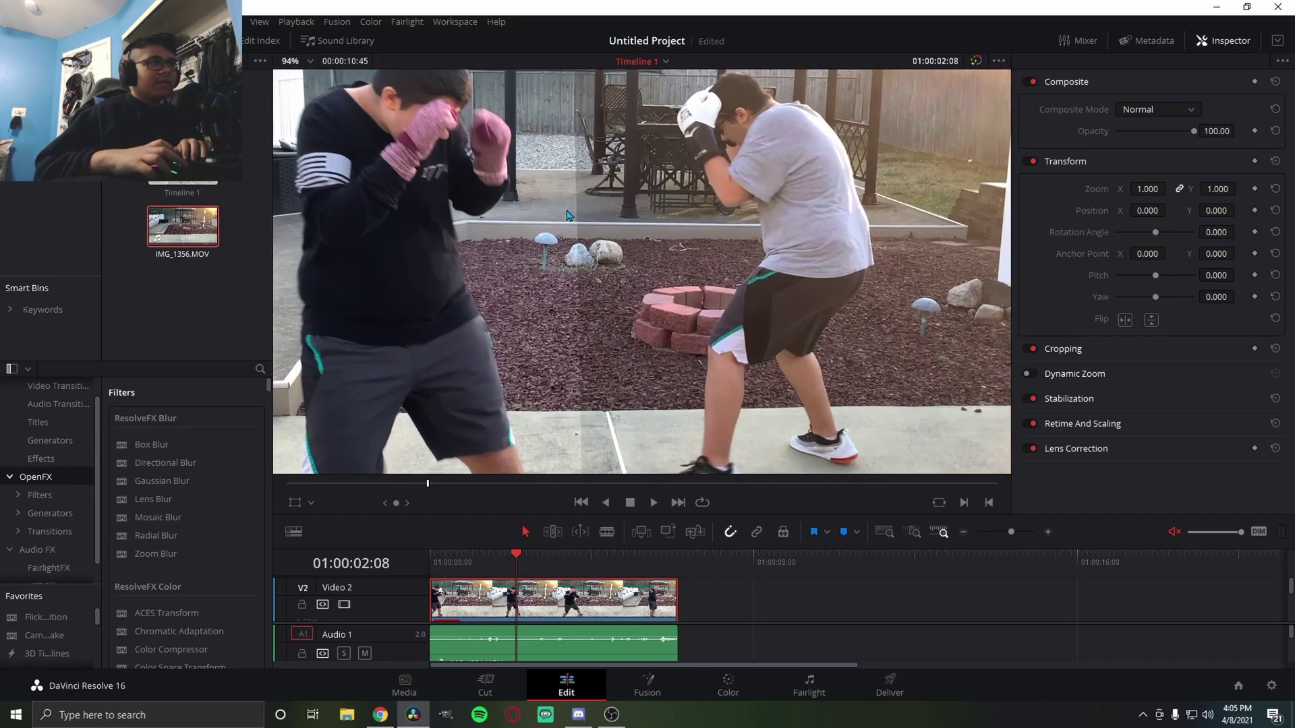
{"action": "scroll", "coordinate": [470, 184], "scroll_direction": "up", "scroll_amount": 2}
{"action": "left_click_drag", "start_coordinate": [495, 187], "coordinate": [692, 181]}
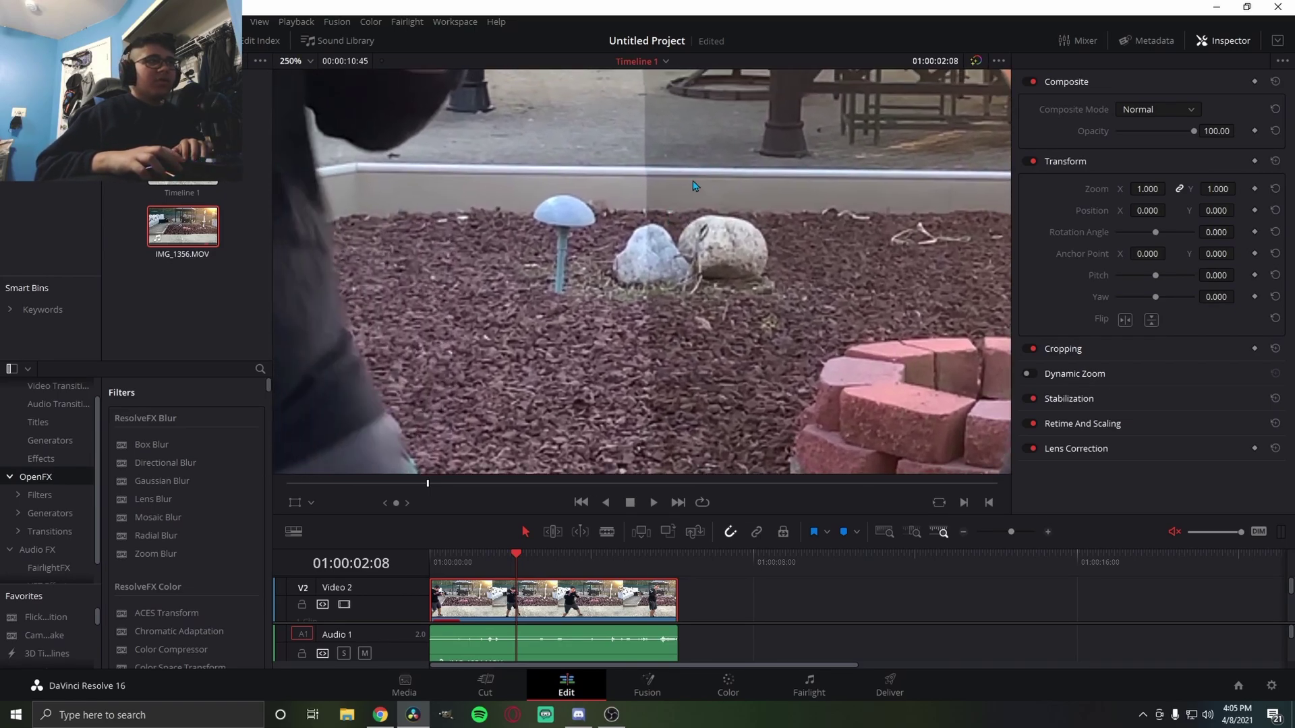
{"action": "scroll", "coordinate": [685, 166], "scroll_direction": "down", "scroll_amount": 8}
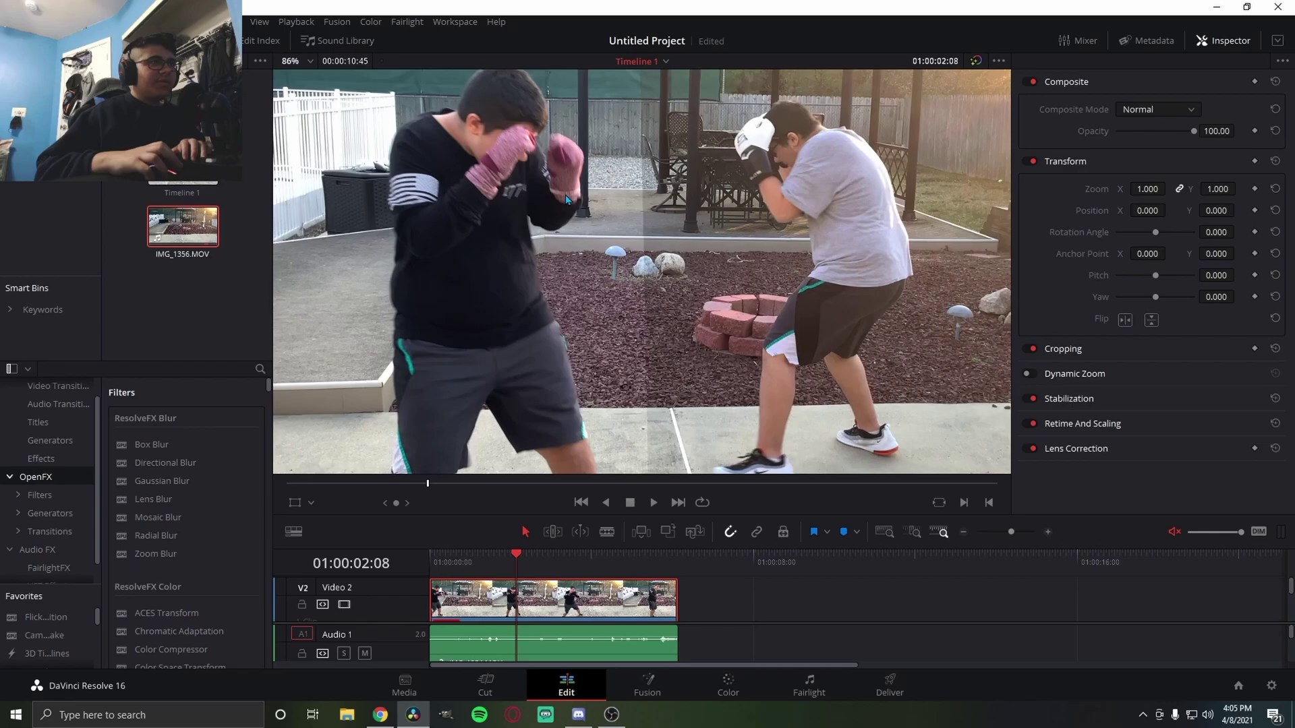
{"action": "left_click", "coordinate": [600, 596]}
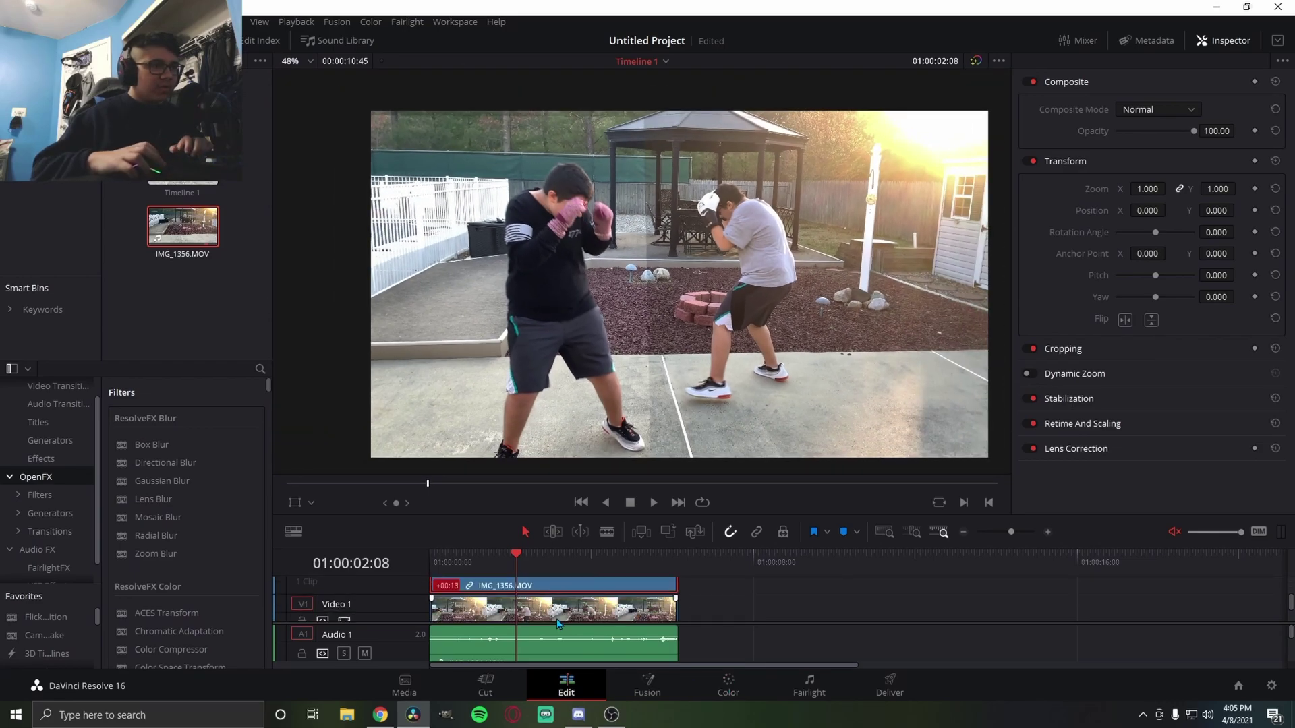
Soften the power window's edge on the Color page to a Soft 1 of 4.00, checking the blend on the Edit page
{"action": "left_click", "coordinate": [728, 687]}
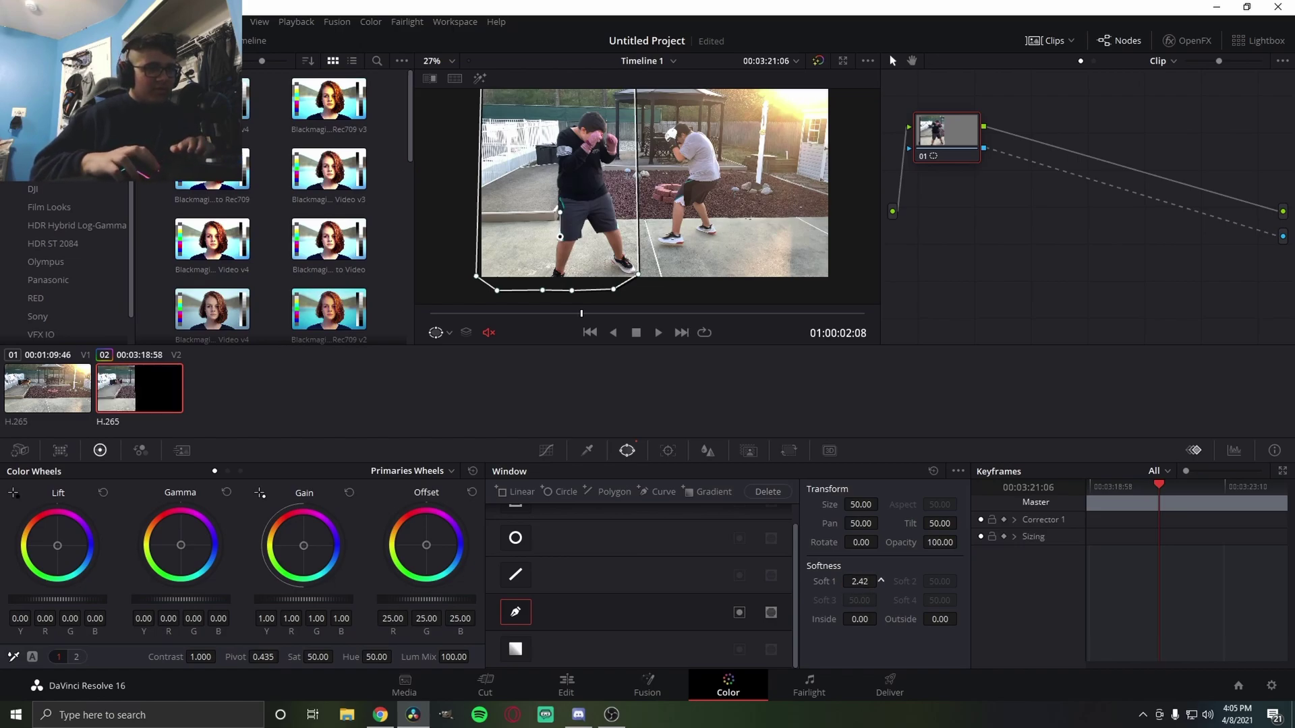
{"action": "left_click", "coordinate": [566, 685]}
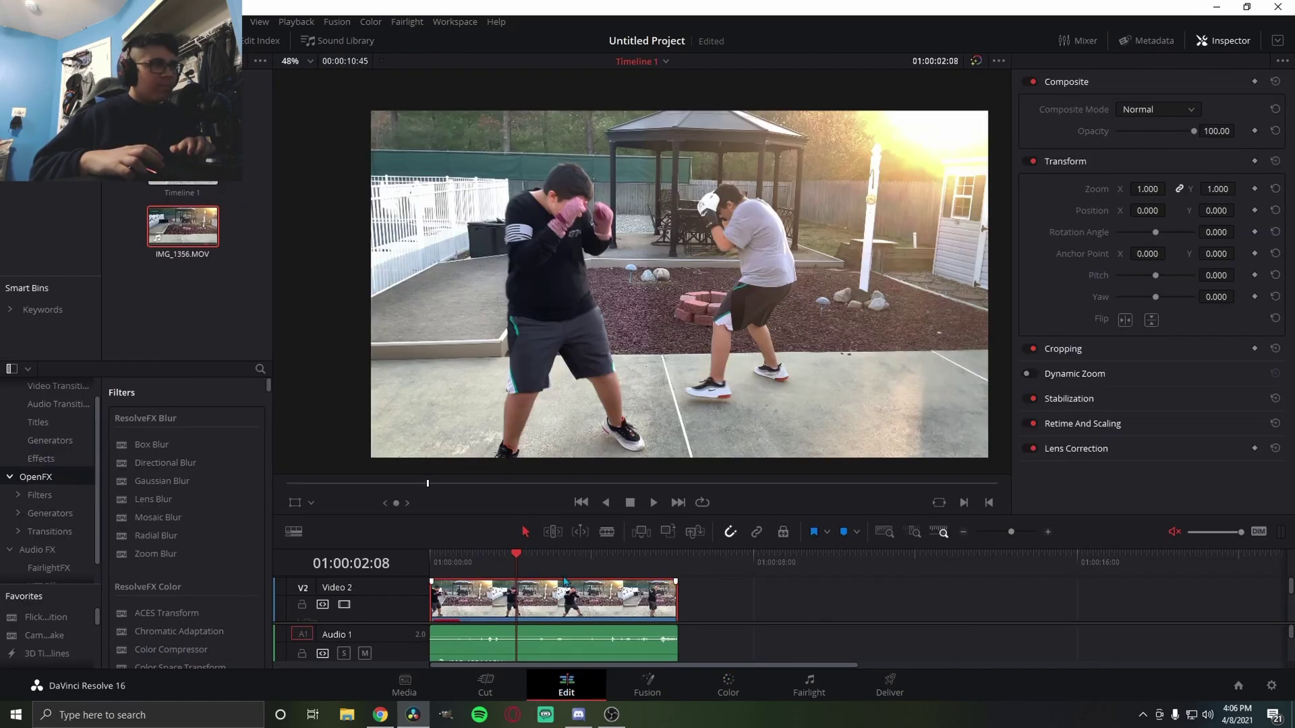
{"action": "scroll", "coordinate": [636, 290], "scroll_direction": "up", "scroll_amount": 4}
{"action": "scroll", "coordinate": [653, 309], "scroll_direction": "down", "scroll_amount": 3}
{"action": "scroll", "coordinate": [653, 309], "scroll_direction": "down", "scroll_amount": 4}
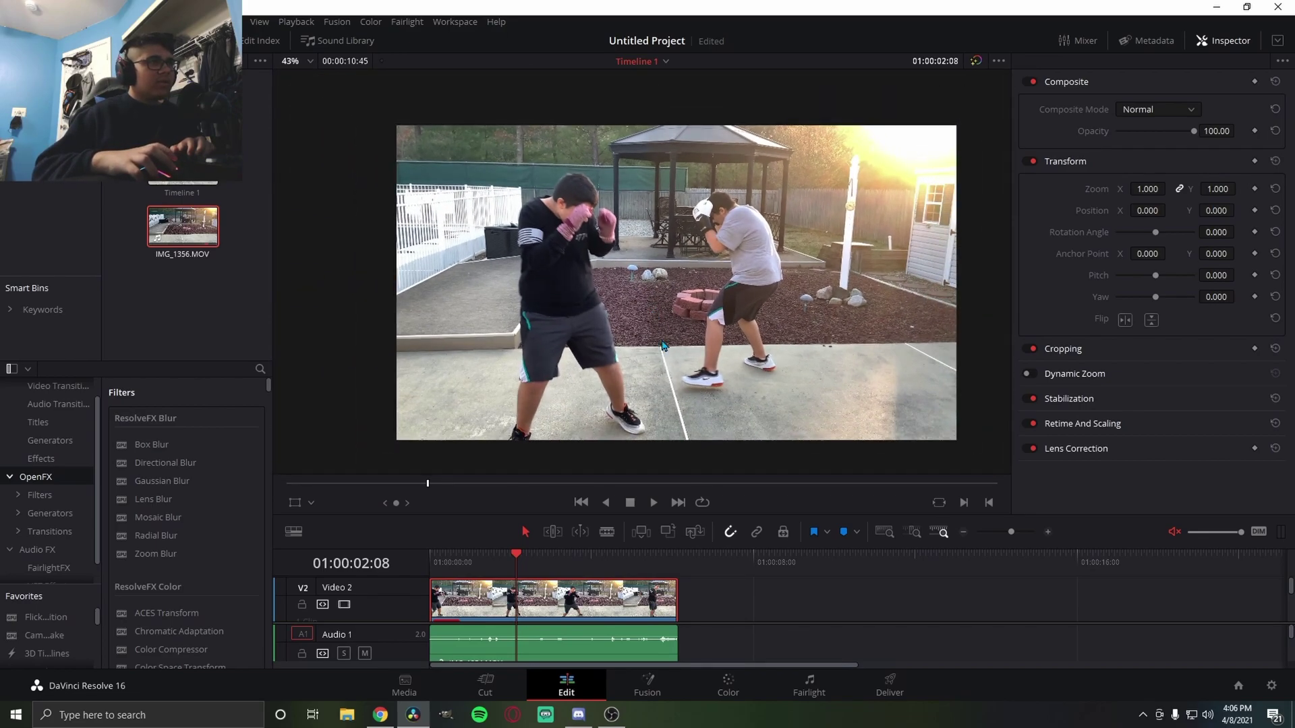
{"action": "left_click", "coordinate": [741, 682]}
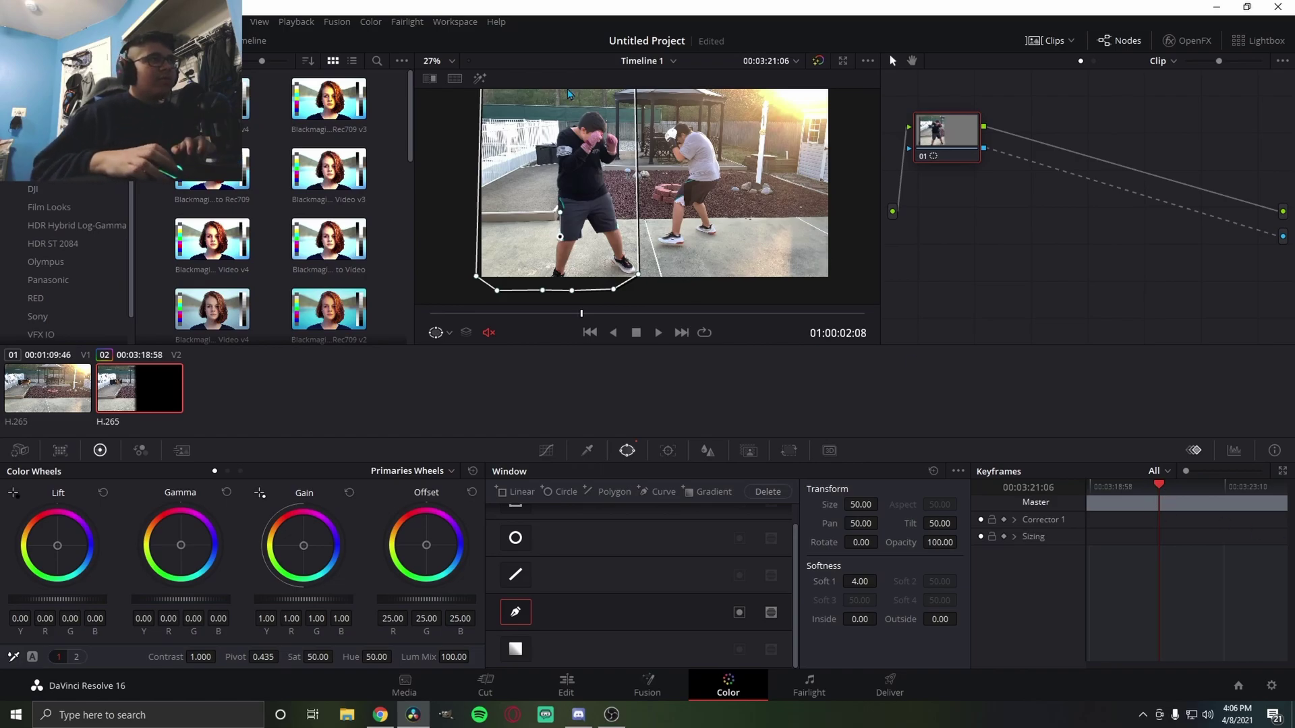
Turn on keyframing for Corrector 1 at 01:00:02:27 and nudge the upper point of the mask's dividing edge away from the punching boxer
{"action": "scroll", "coordinate": [637, 225], "scroll_direction": "up", "scroll_amount": 4}
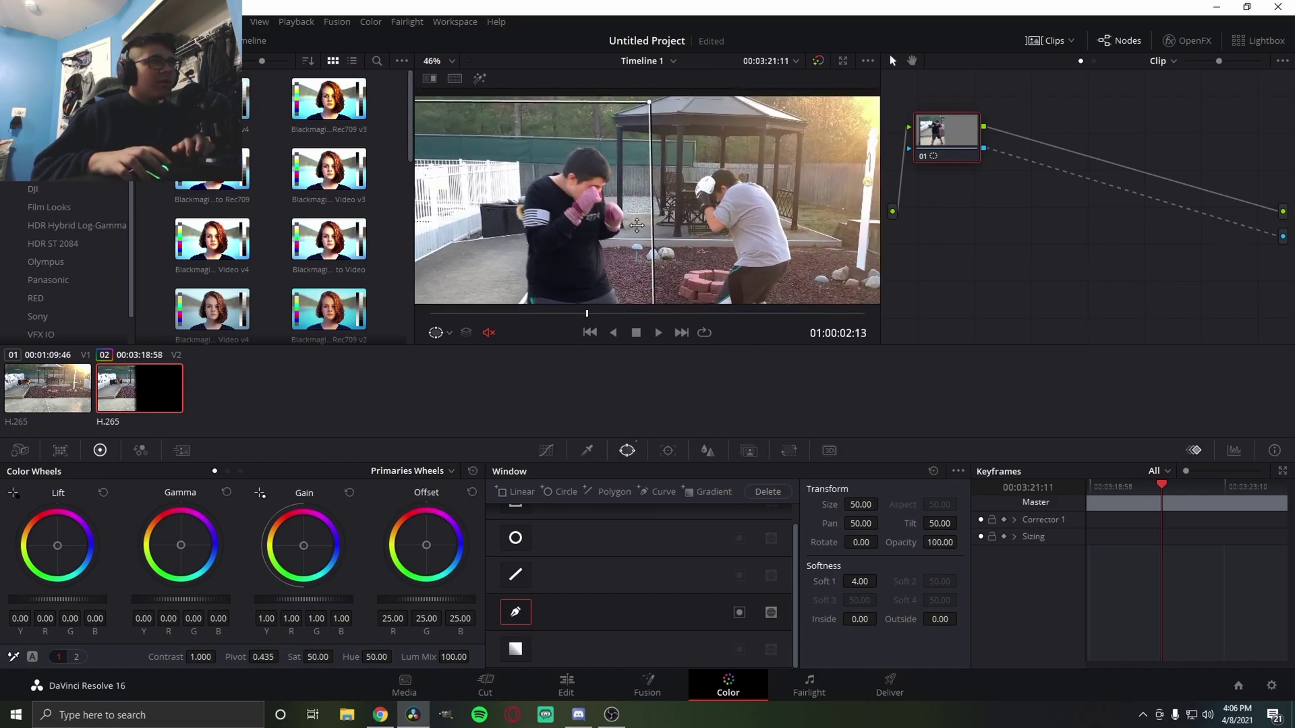
{"action": "scroll", "coordinate": [638, 171], "scroll_direction": "up", "scroll_amount": 2}
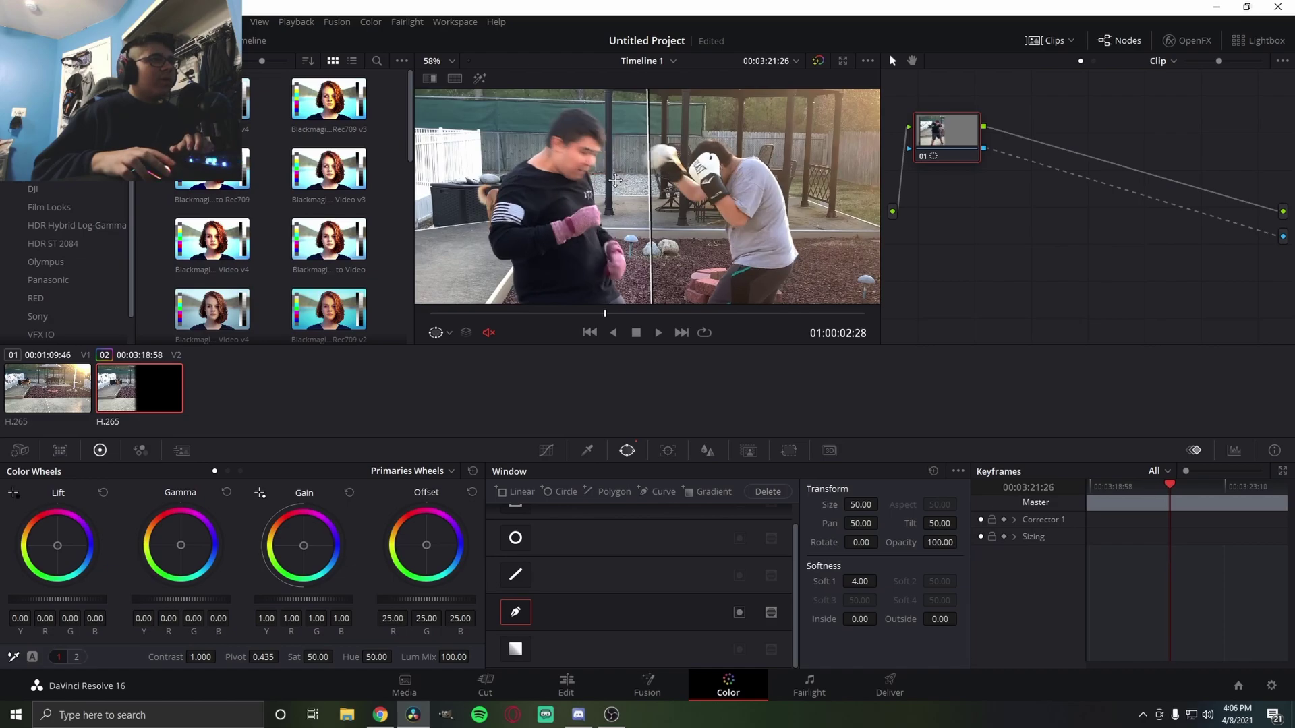
{"action": "key", "text": "Left"}
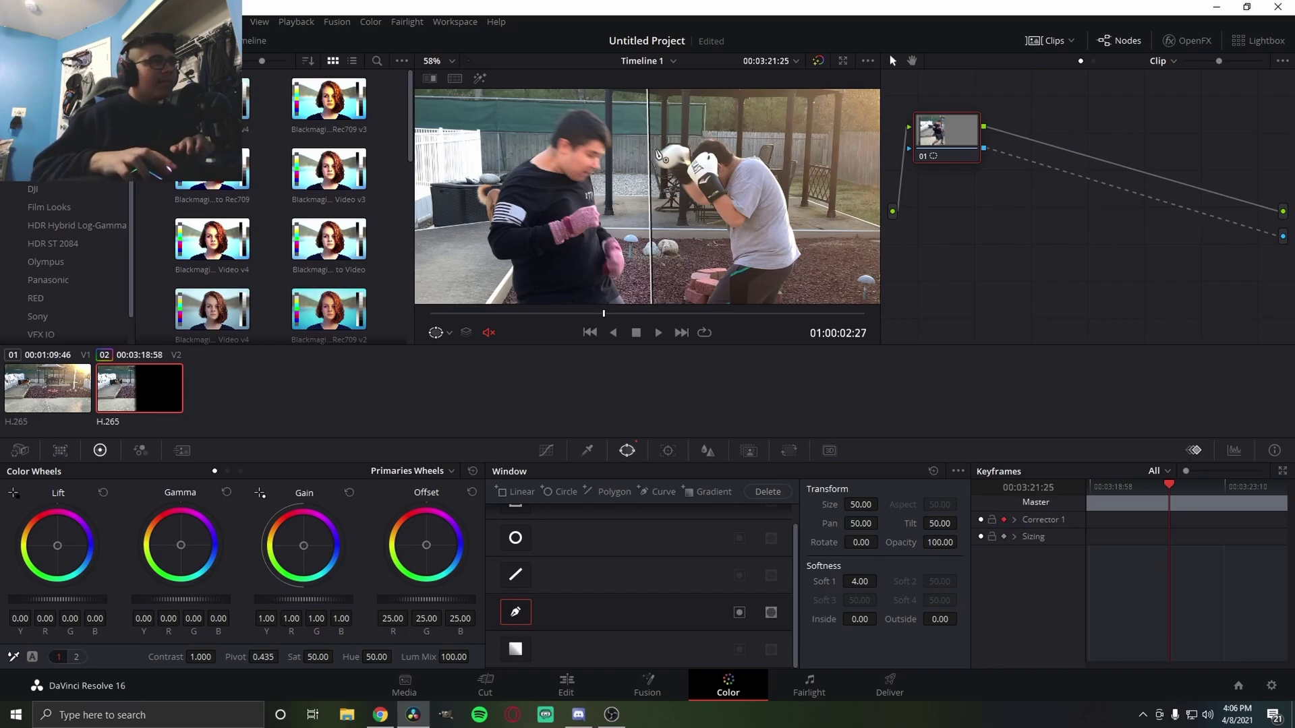
{"action": "left_click_drag", "start_coordinate": [657, 151], "coordinate": [665, 204]}
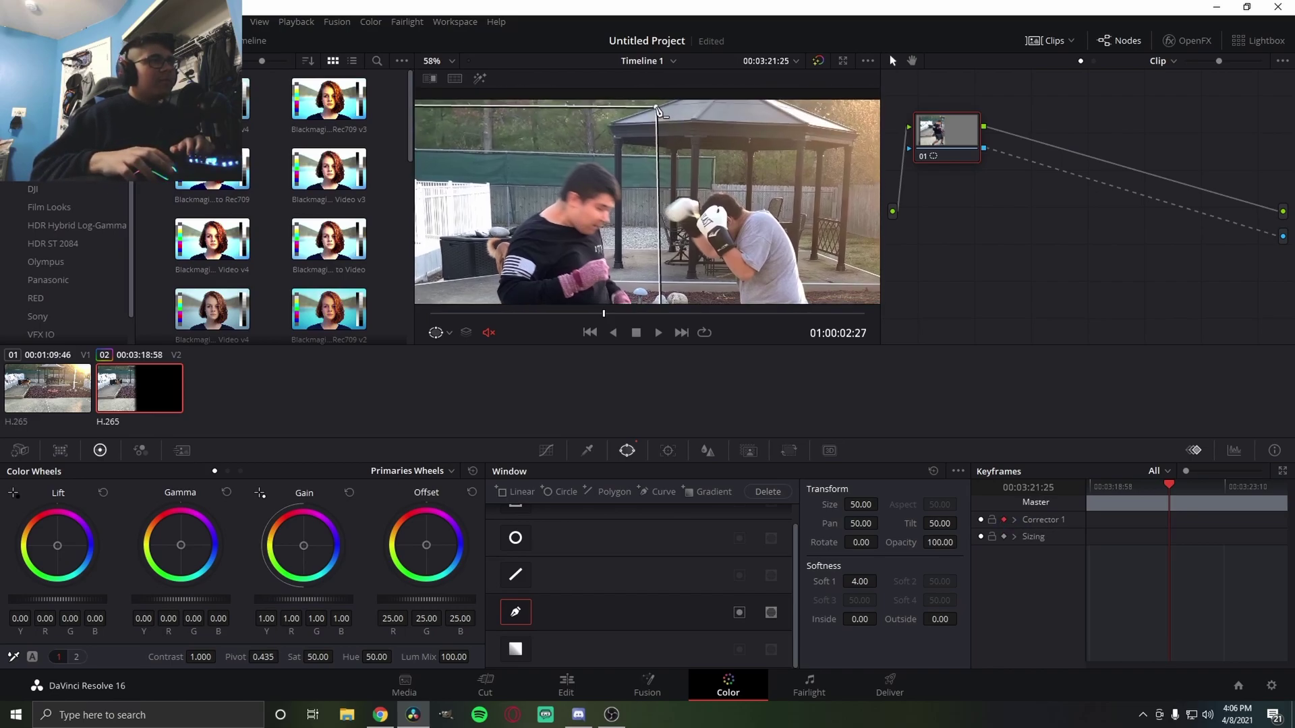
{"action": "left_click_drag", "start_coordinate": [656, 108], "coordinate": [653, 105]}
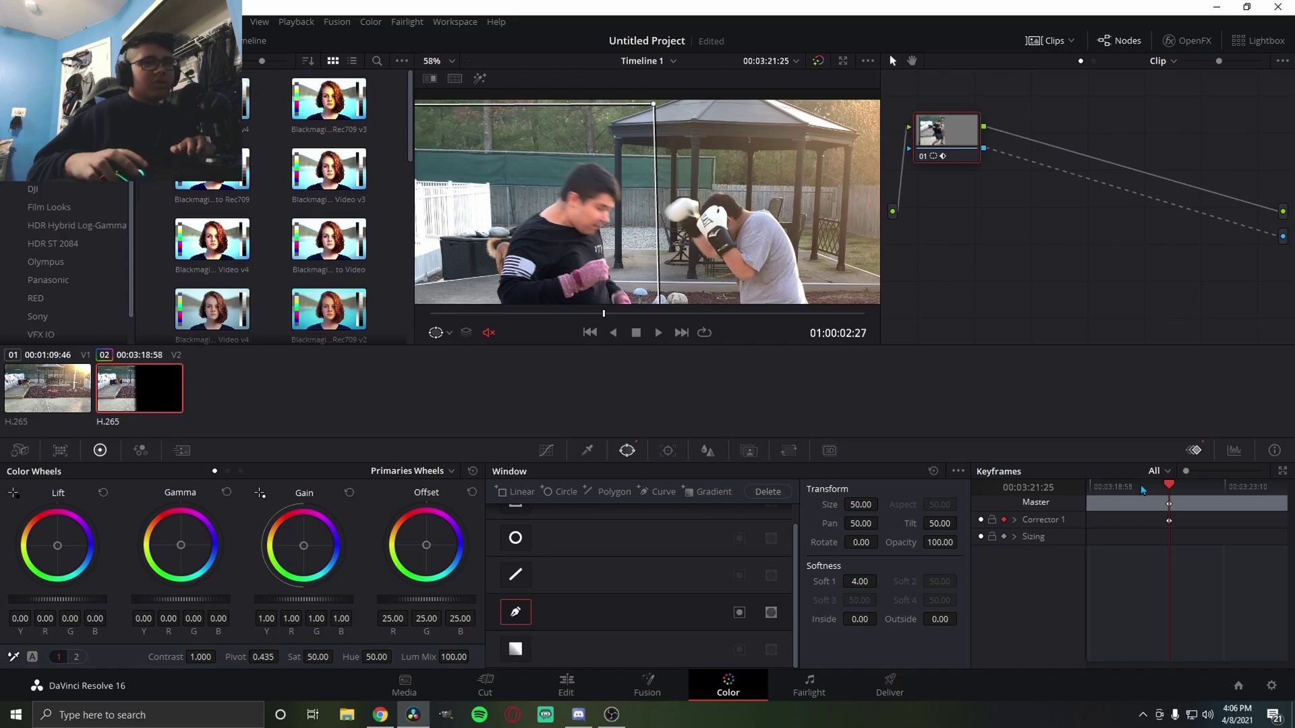
At 01:00:02:28, add points to the mask's dividing edge and bend it around the front of the punching white glove
{"action": "scroll", "coordinate": [672, 286], "scroll_direction": "up", "scroll_amount": 4}
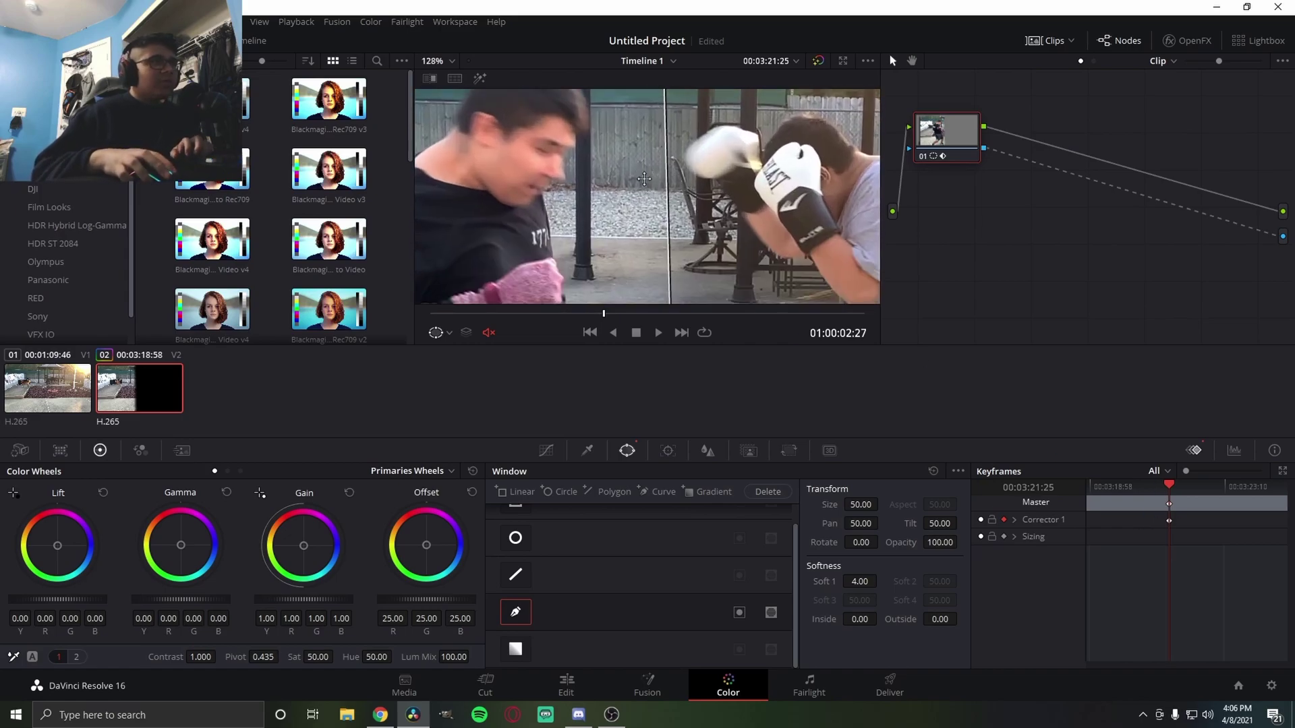
{"action": "key", "text": "Right"}
{"action": "mouse_move", "coordinate": [666, 160]}
{"action": "left_mouse_down"}
{"action": "mouse_move", "coordinate": [641, 159]}
{"action": "mouse_move", "coordinate": [661, 158]}
{"action": "left_mouse_up"}
{"action": "scroll", "coordinate": [665, 161], "scroll_direction": "down", "scroll_amount": 5}
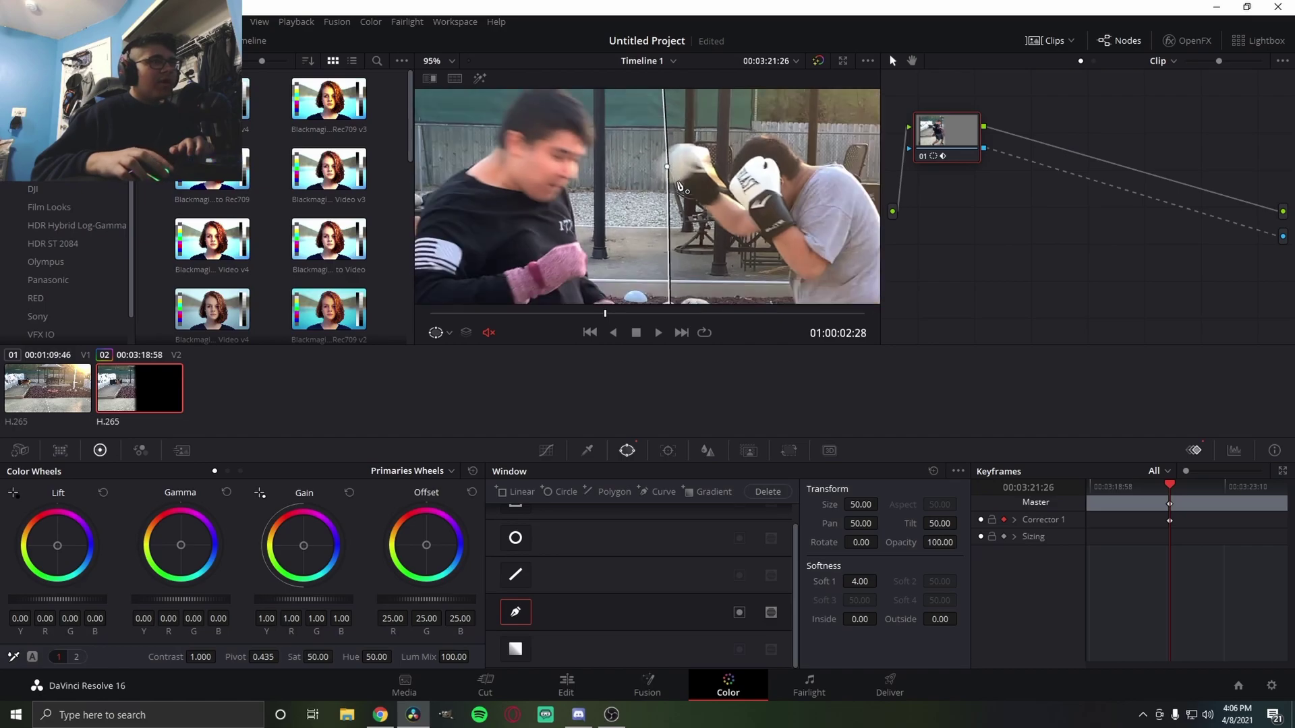
{"action": "scroll", "coordinate": [688, 133], "scroll_direction": "down", "scroll_amount": 2}
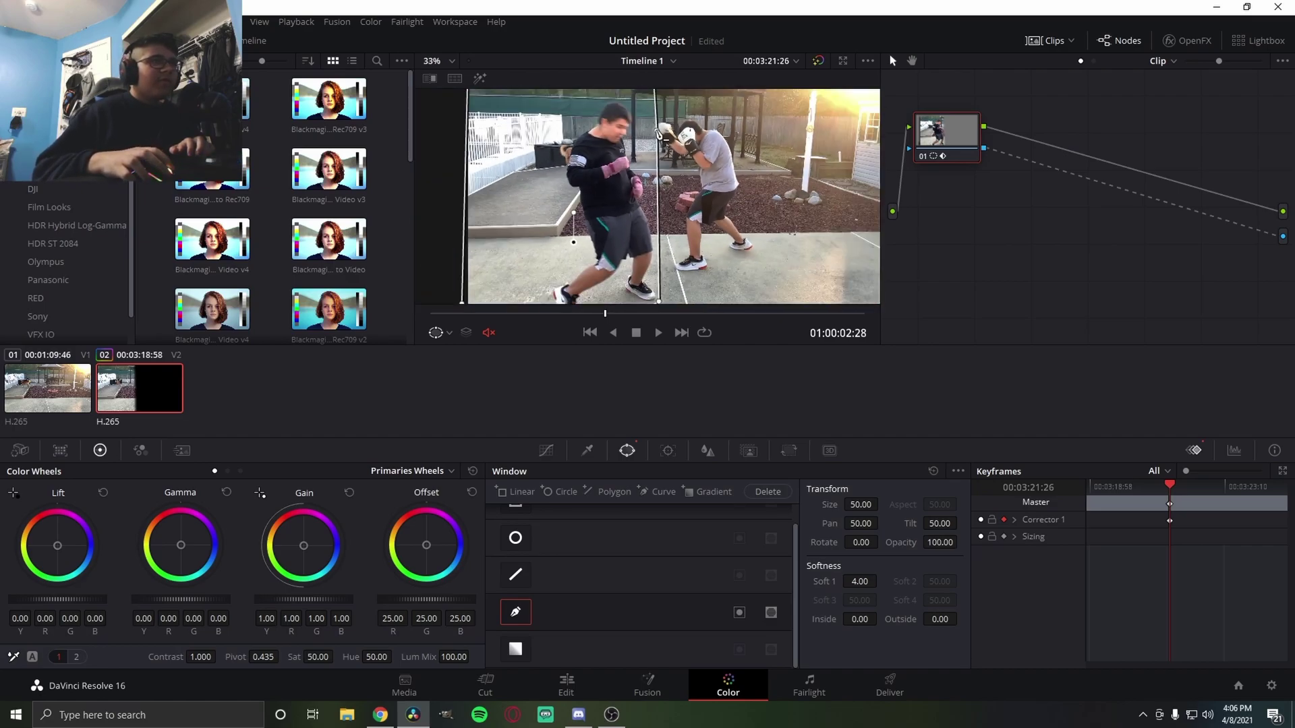
{"action": "left_click_drag", "start_coordinate": [658, 134], "coordinate": [648, 127]}
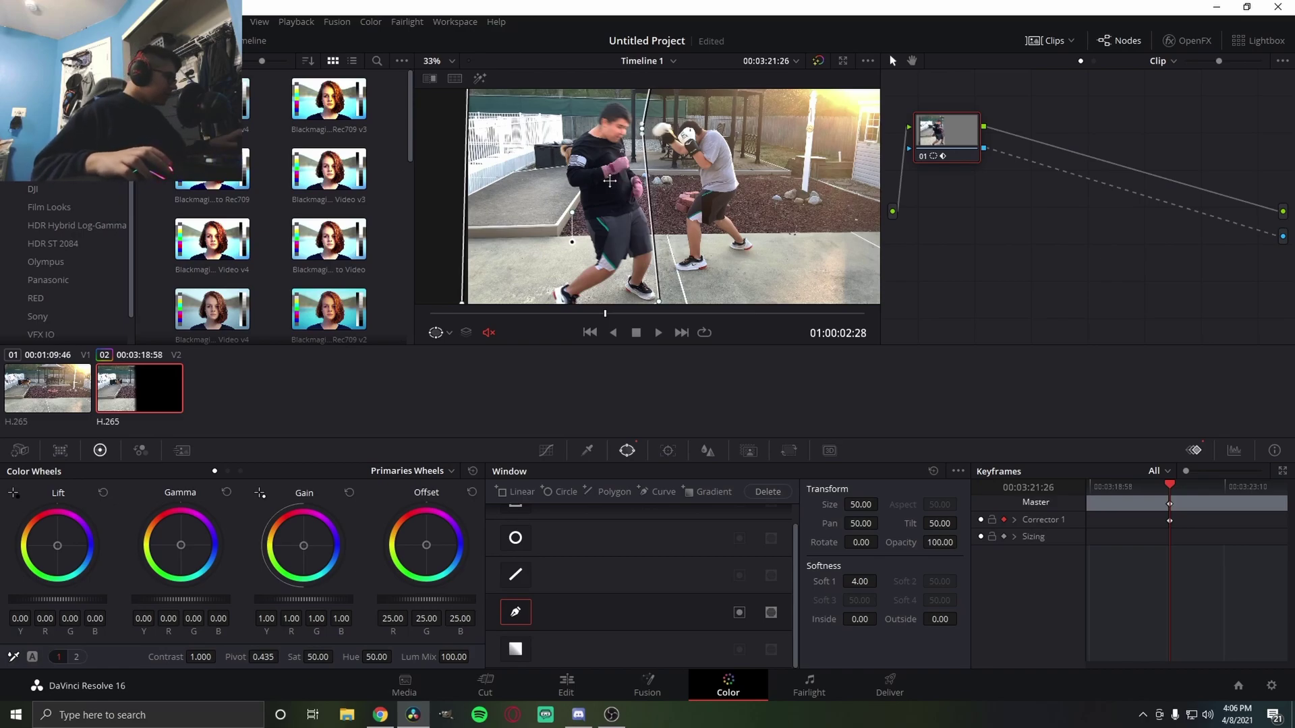
{"action": "scroll", "coordinate": [651, 264], "scroll_direction": "up", "scroll_amount": 5}
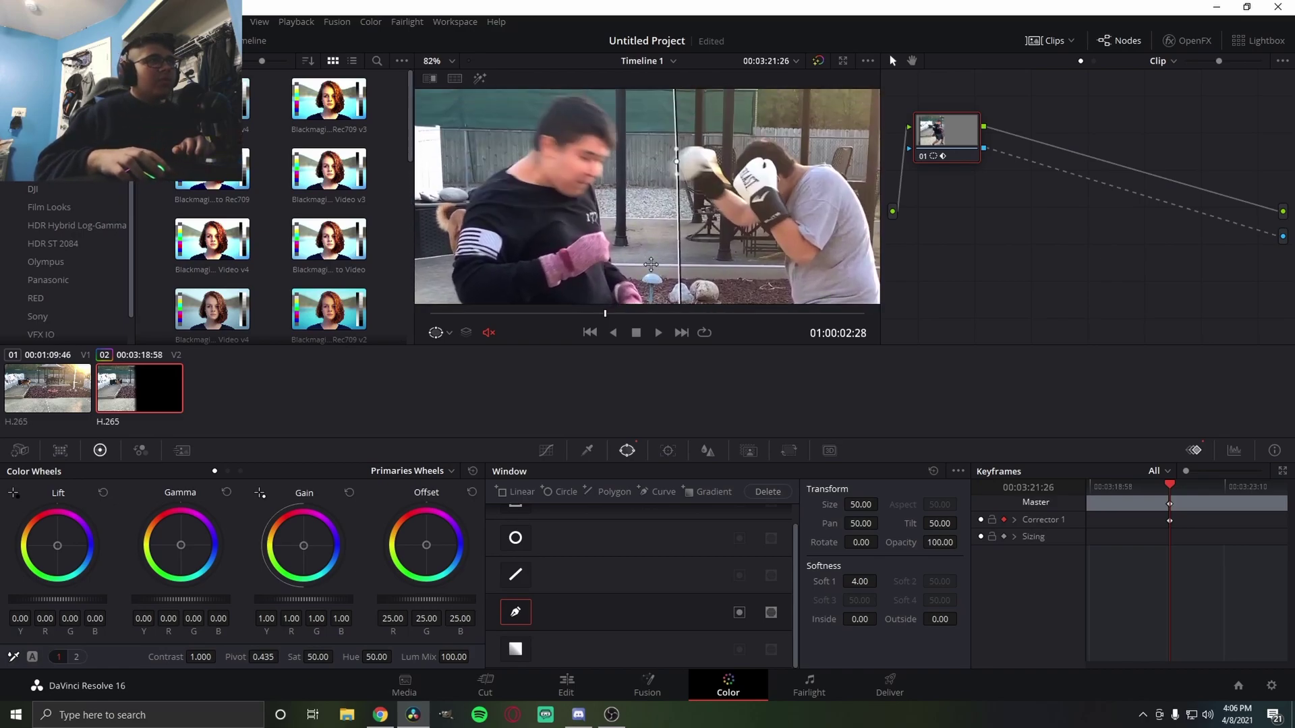
{"action": "scroll", "coordinate": [650, 264], "scroll_direction": "up", "scroll_amount": 3}
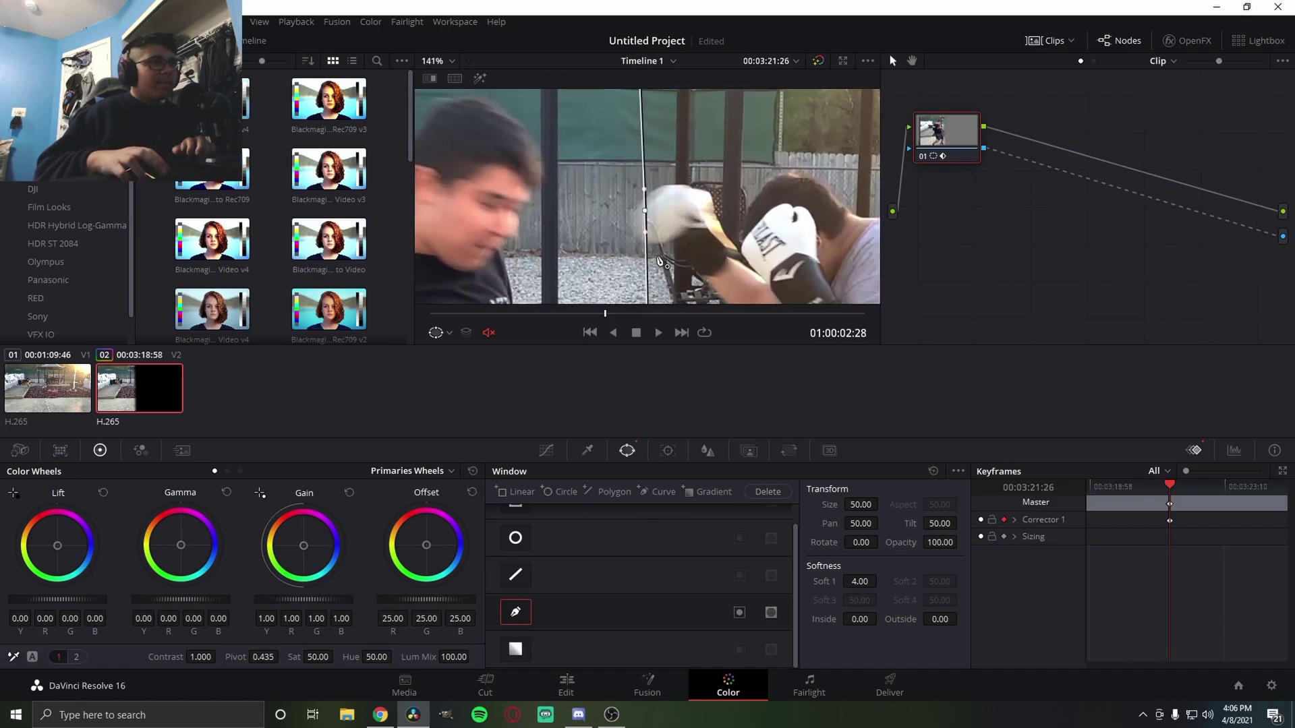
{"action": "left_click_drag", "start_coordinate": [658, 259], "coordinate": [591, 164]}
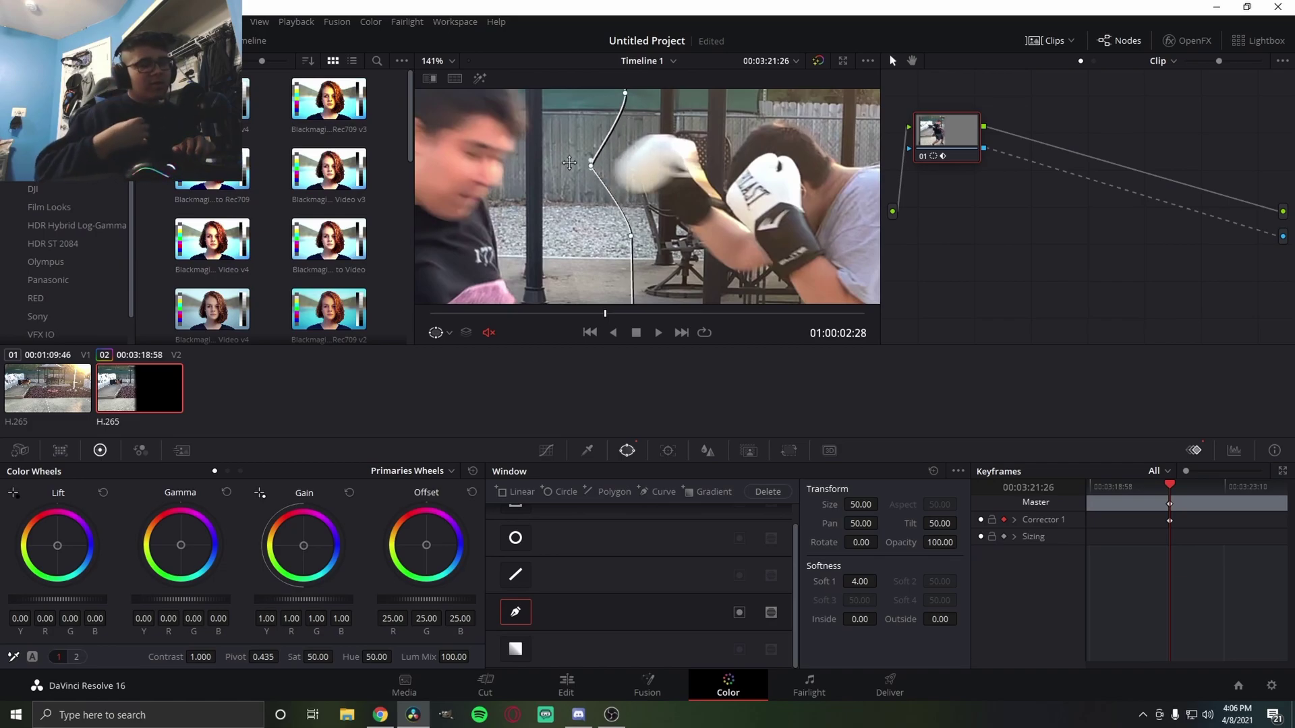
Reshape the mask's edge around the advancing white glove at 01:00:02:29 and 01:00:02:30, adding points below the glove
{"action": "key", "text": "Right"}
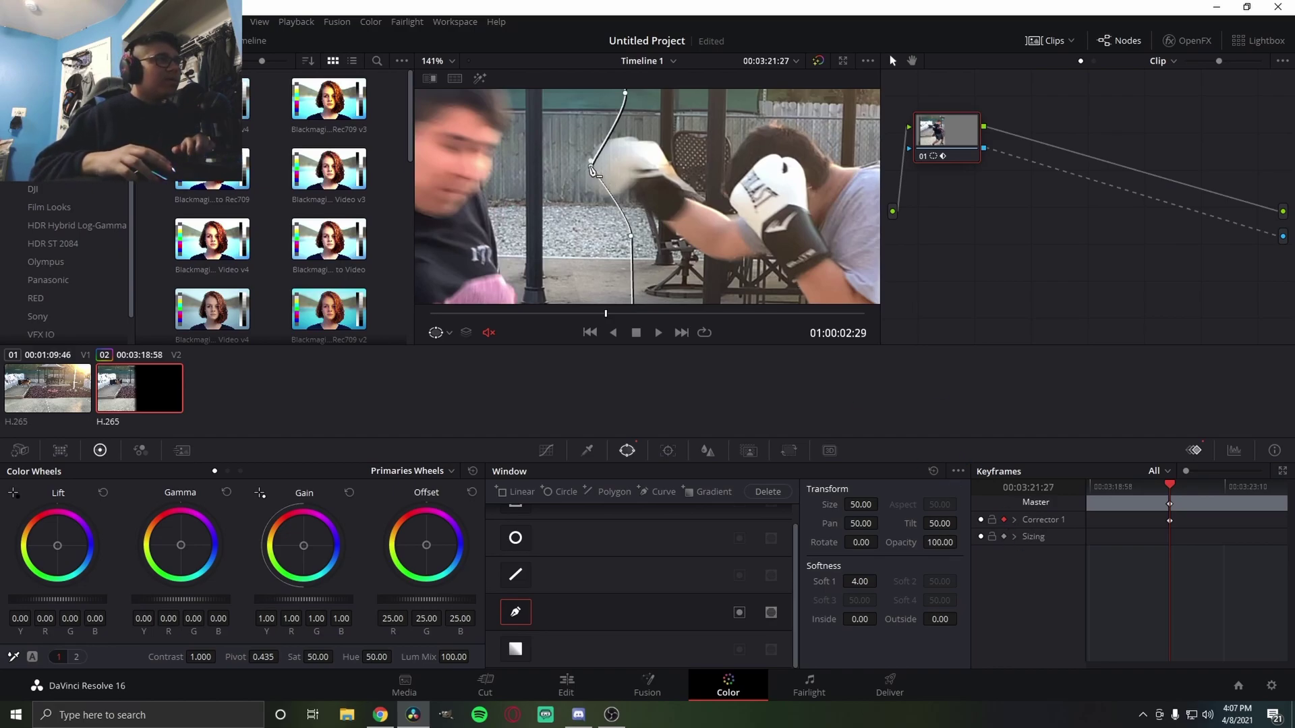
{"action": "left_click_drag", "start_coordinate": [593, 171], "coordinate": [559, 146]}
{"action": "key", "text": "Right"}
{"action": "left_click_drag", "start_coordinate": [576, 207], "coordinate": [561, 214]}
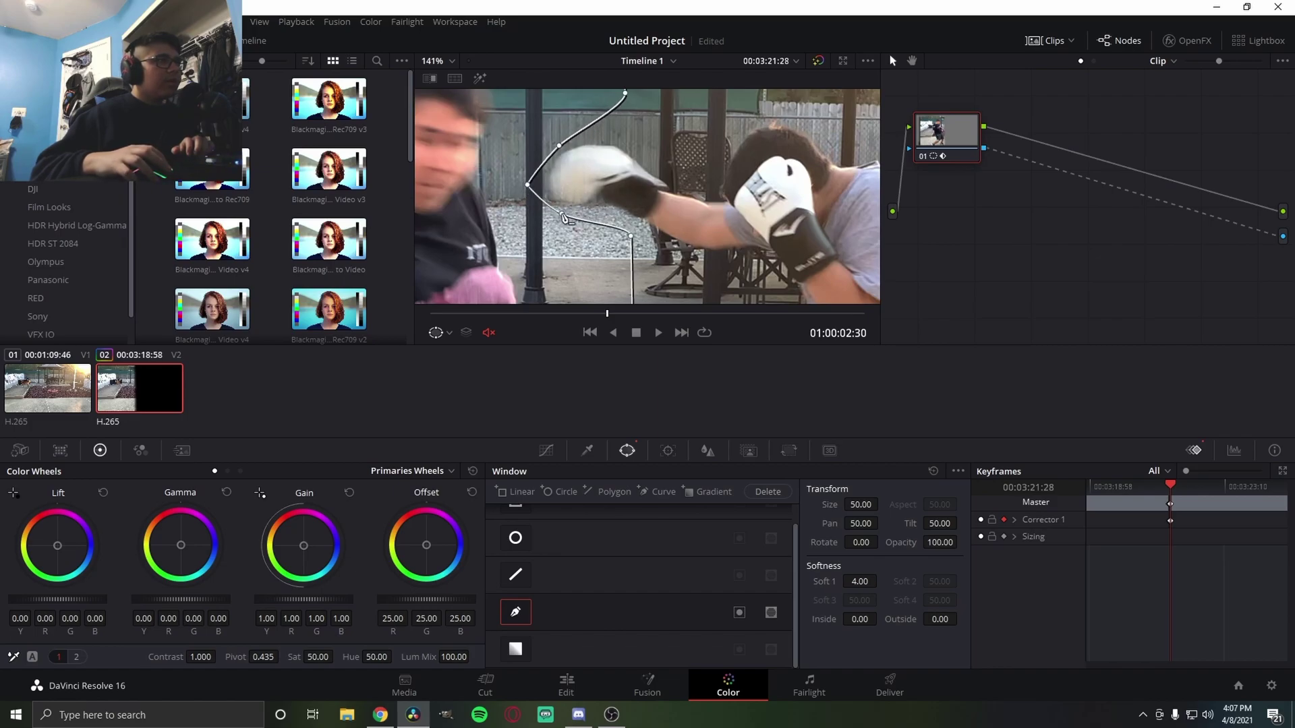
At 01:00:02:31, move the mask's edge points ahead of the white glove and refine the curve beneath it
{"action": "key", "text": "Right"}
{"action": "left_click_drag", "start_coordinate": [542, 135], "coordinate": [525, 128]}
{"action": "left_click_drag", "start_coordinate": [576, 164], "coordinate": [527, 162]}
{"action": "left_click", "coordinate": [546, 172]}
Advance to 01:00:02:33 and lower the mask's edge beneath the white glove and forearm with additional points
{"action": "key", "text": "Right"}
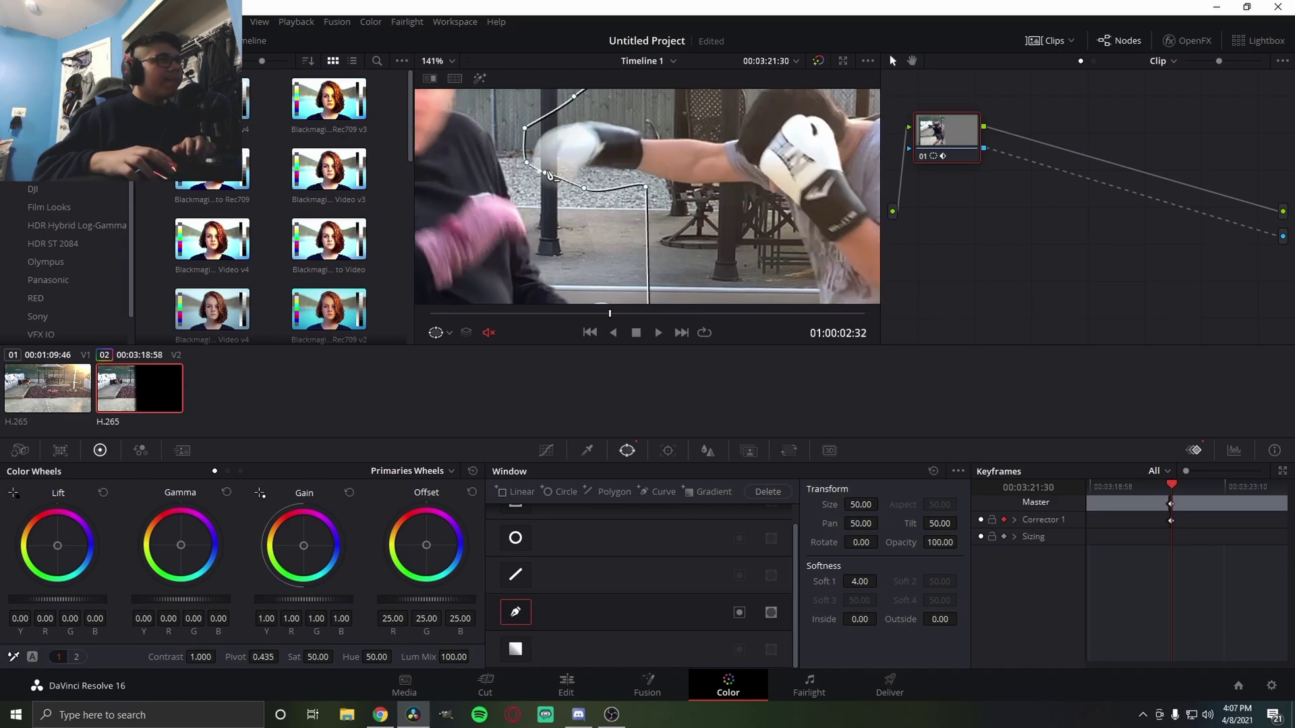
{"action": "key", "text": "Right"}
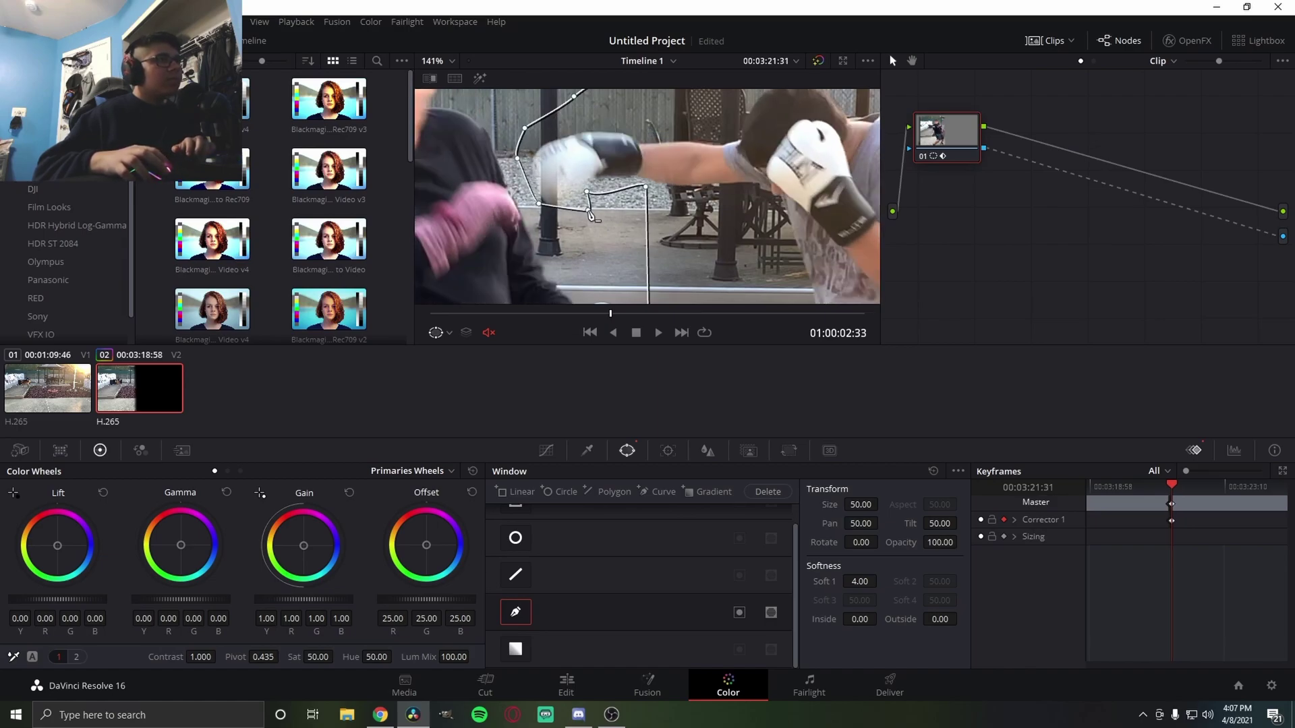
{"action": "left_click_drag", "start_coordinate": [587, 192], "coordinate": [615, 227]}
{"action": "left_click_drag", "start_coordinate": [551, 207], "coordinate": [547, 180]}
{"action": "left_click", "coordinate": [570, 224]}
Adjust the mask's points under the extended arm and glove frame by frame from 01:00:02:34 through 01:00:02:36
{"action": "key", "text": "Right"}
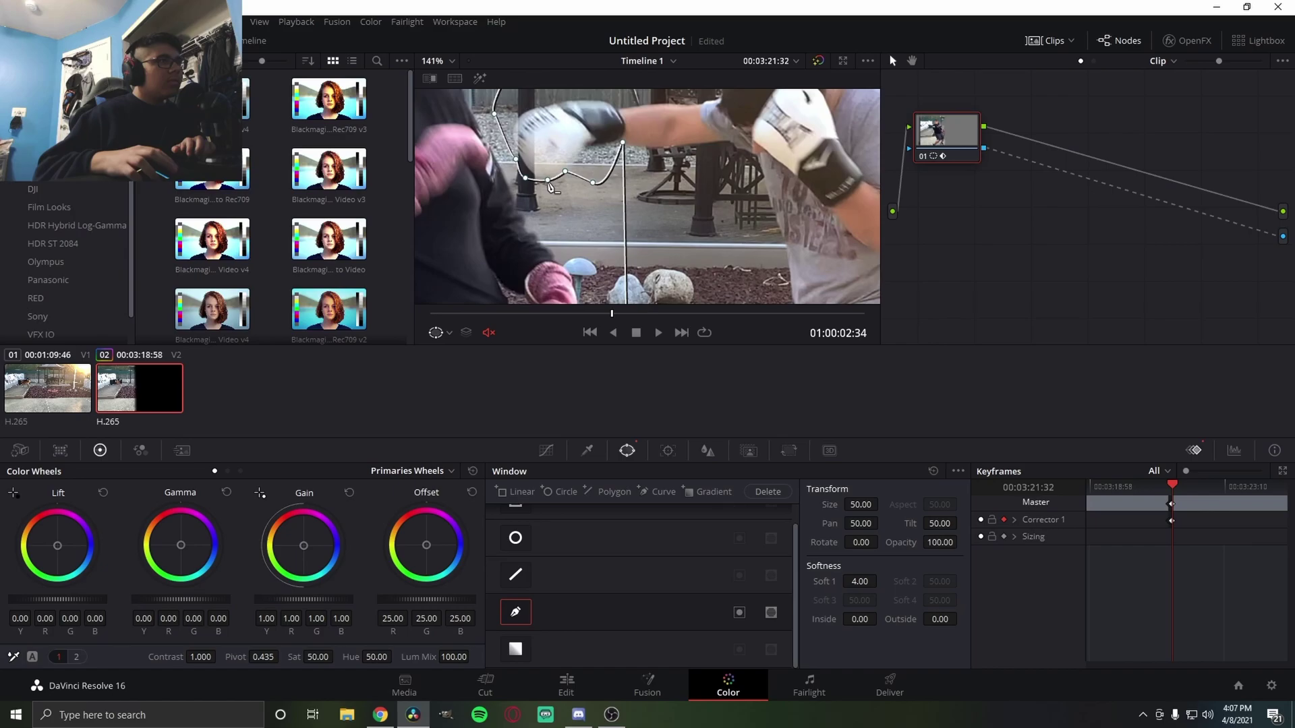
{"action": "key", "text": "Right"}
{"action": "left_click_drag", "start_coordinate": [622, 142], "coordinate": [633, 171]}
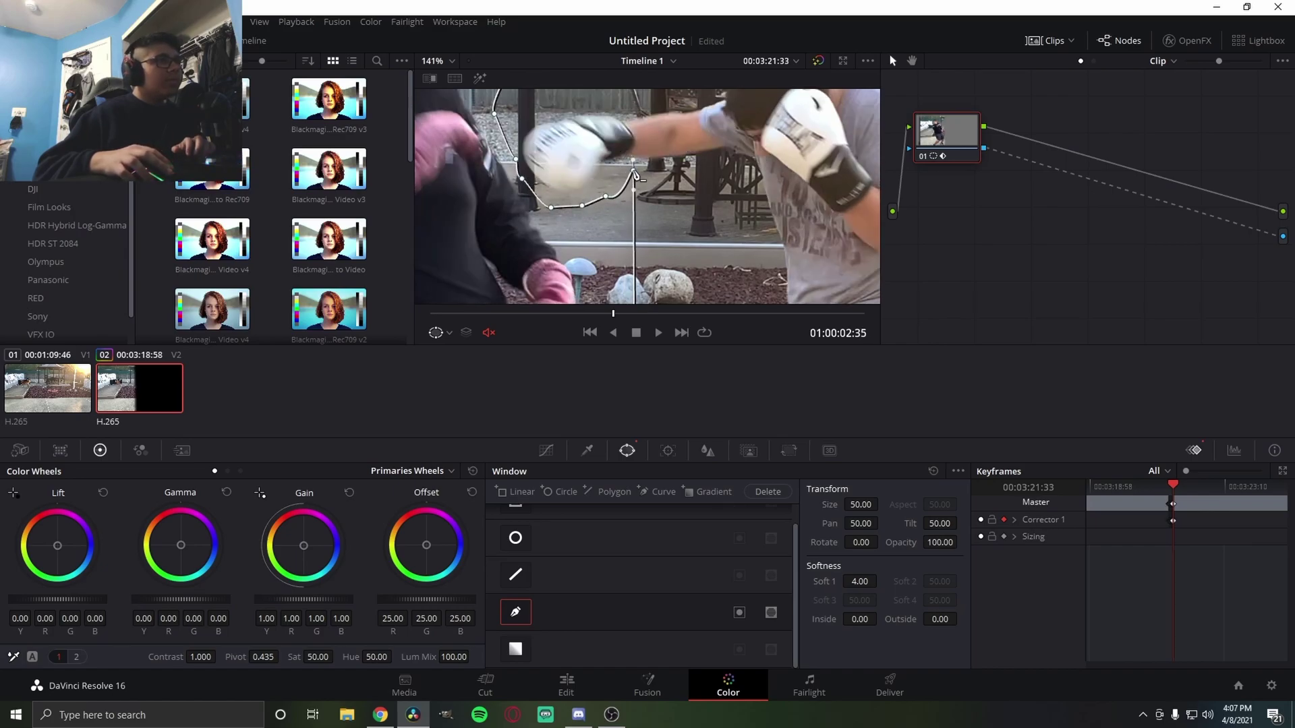
{"action": "key", "text": "Right"}
{"action": "left_click", "coordinate": [582, 207]}
{"action": "left_click_drag", "start_coordinate": [588, 219], "coordinate": [587, 192]}
Adjust the mask's points beneath the retracting white glove frame by frame from 01:00:02:36 through 01:00:02:39
{"action": "key", "text": "Right"}
{"action": "left_click_drag", "start_coordinate": [632, 144], "coordinate": [625, 207]}
{"action": "left_click_drag", "start_coordinate": [583, 182], "coordinate": [593, 220]}
{"action": "scroll", "coordinate": [594, 222], "scroll_direction": "down", "scroll_amount": 6}
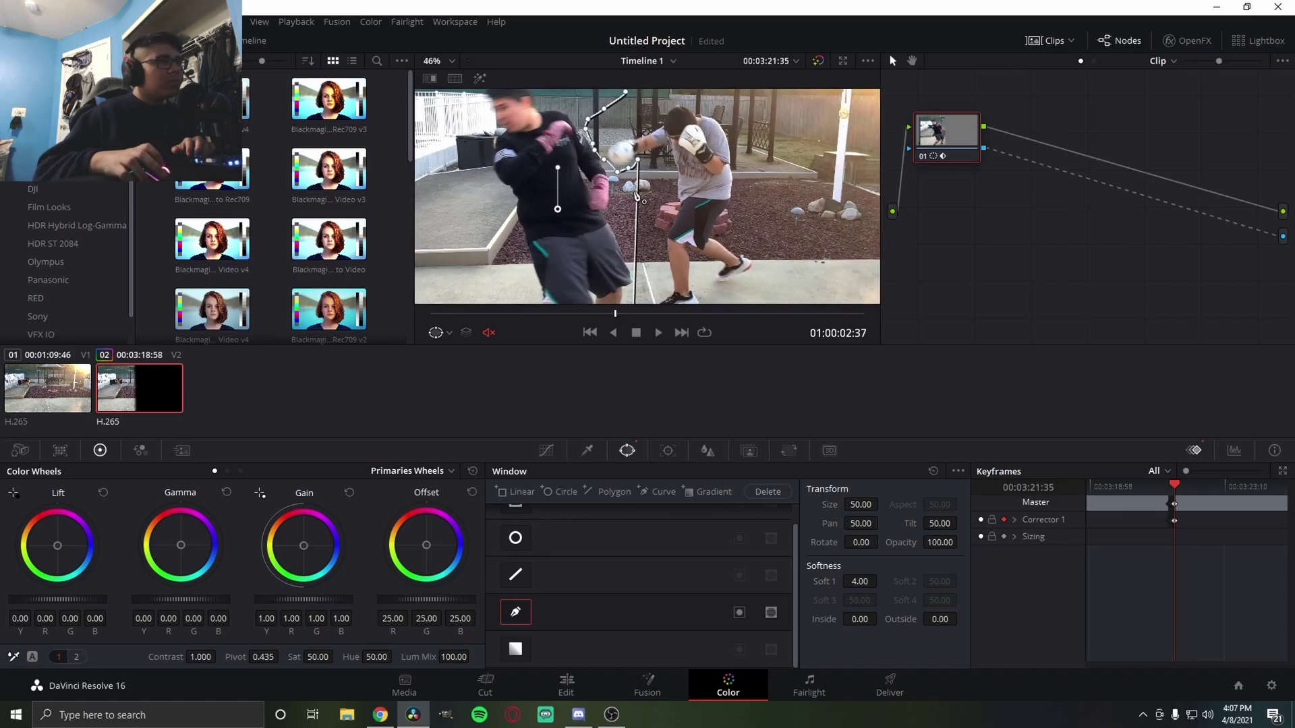
{"action": "scroll", "coordinate": [624, 200], "scroll_direction": "up", "scroll_amount": 4}
{"action": "key", "text": "Right"}
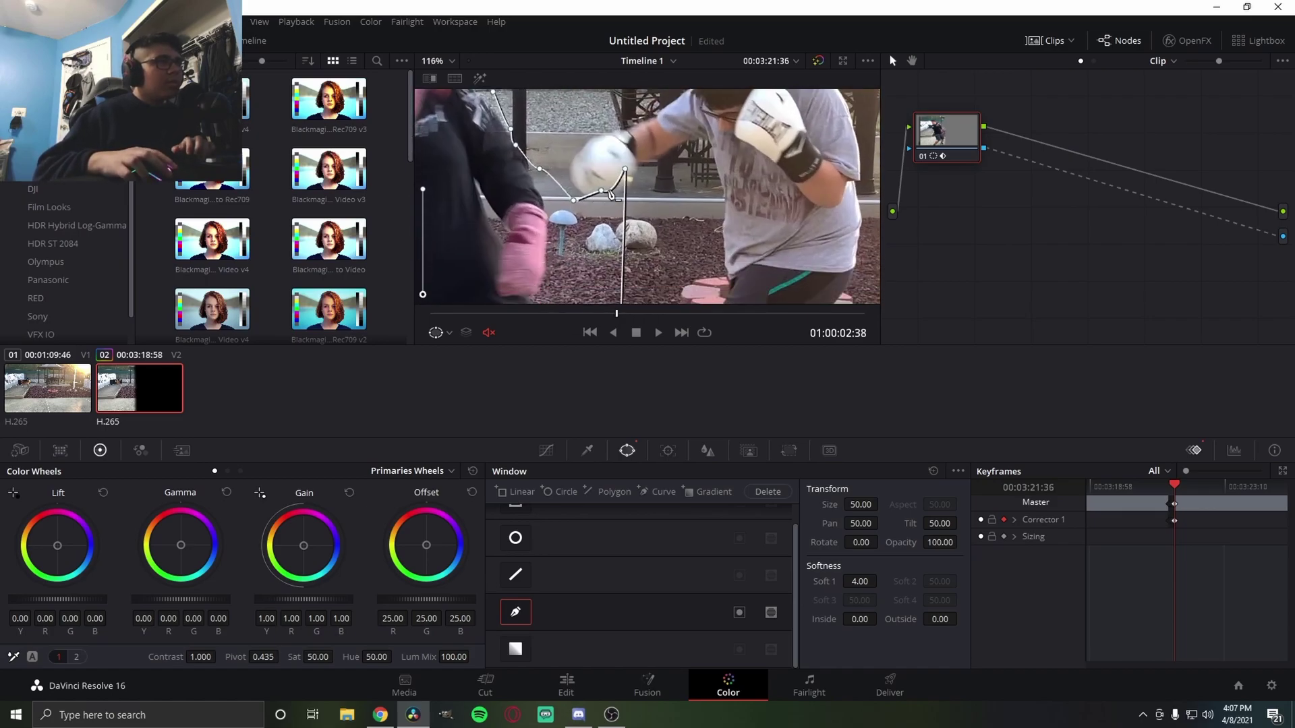
{"action": "left_click_drag", "start_coordinate": [721, 275], "coordinate": [505, 128]}
{"action": "key", "text": "Right"}
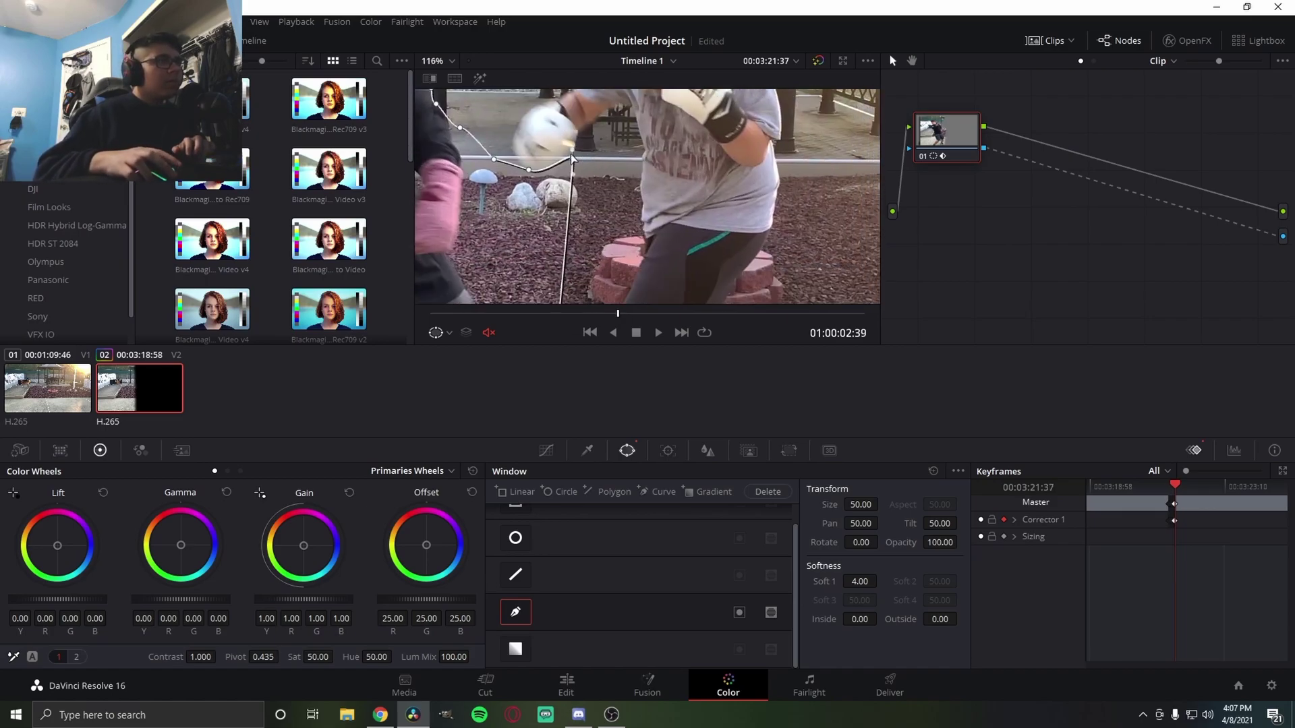
{"action": "left_click_drag", "start_coordinate": [575, 164], "coordinate": [579, 194]}
Step through the frames up to 01:00:04:13 and check how the fighters sit relative to the mask's edge
{"action": "key", "text": "Right"}
{"action": "key", "text": "Right"}
{"action": "key", "text": "Right"}
{"action": "key", "text": "Right"}
{"action": "key", "text": "Right"}
{"action": "scroll", "coordinate": [607, 205], "scroll_direction": "down", "scroll_amount": 5}
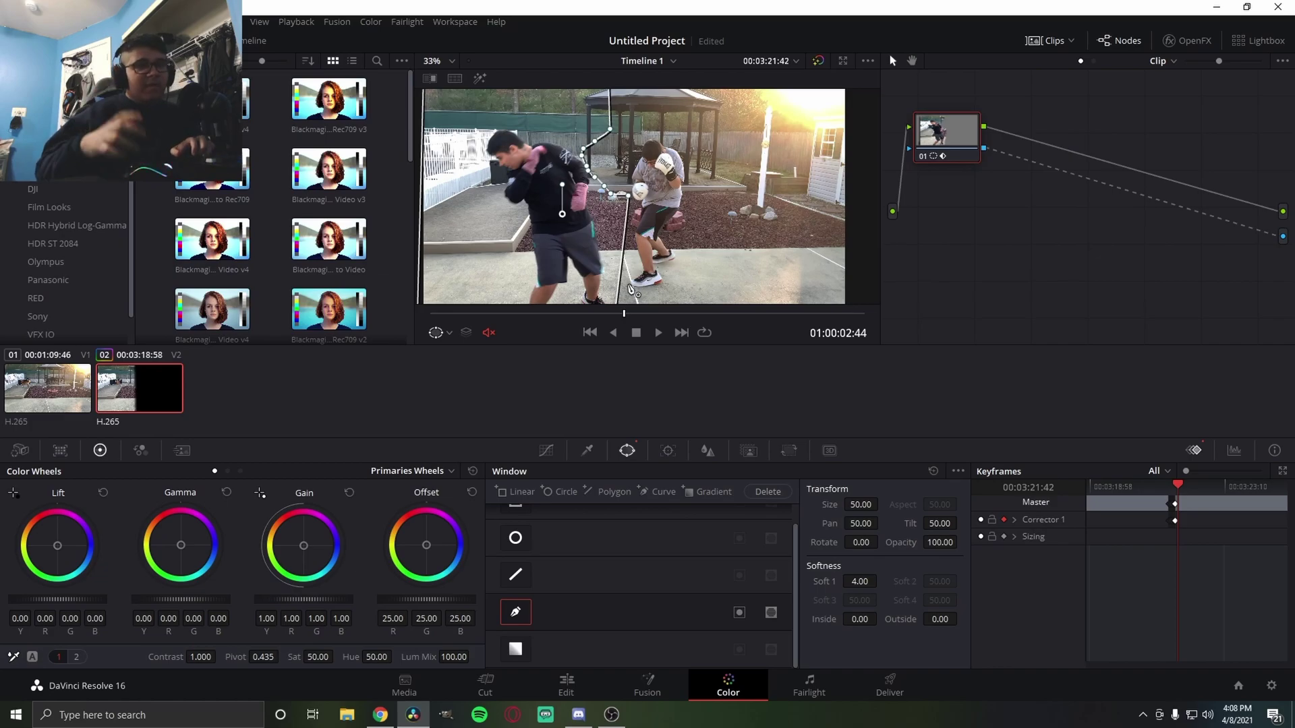
{"action": "scroll", "coordinate": [597, 183], "scroll_direction": "up", "scroll_amount": 2}
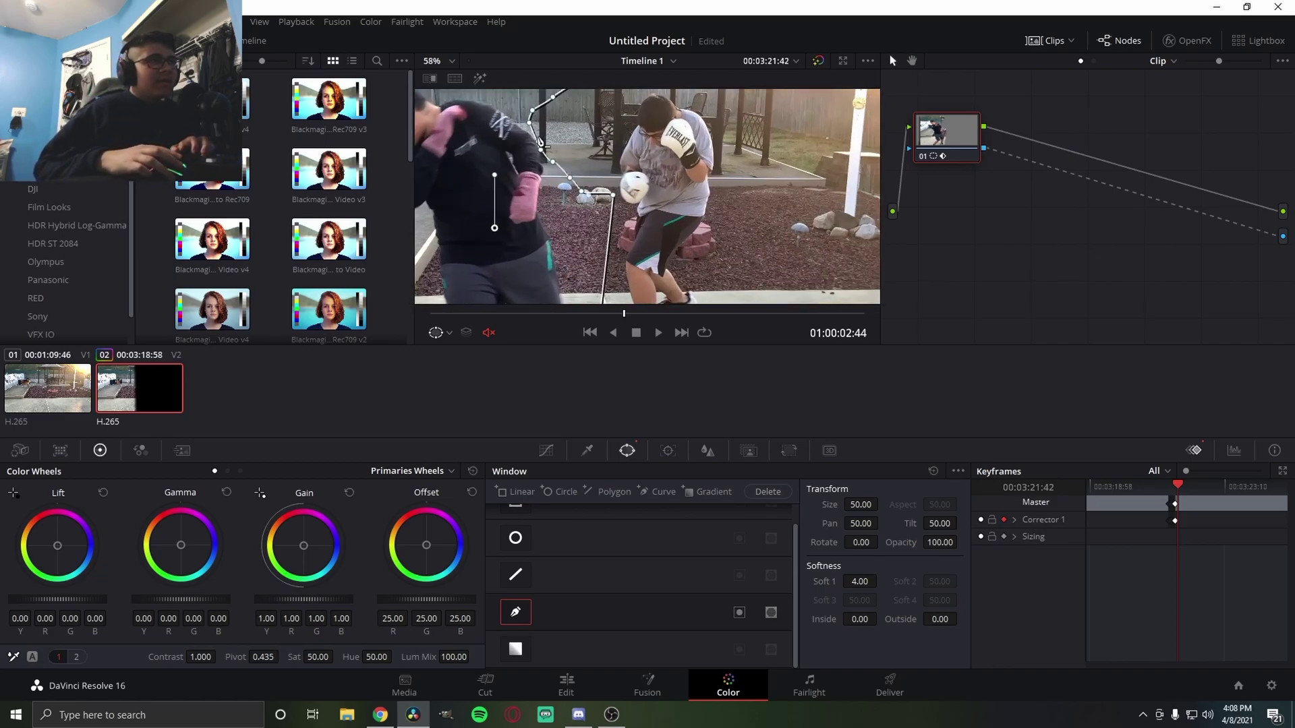
{"action": "scroll", "coordinate": [588, 221], "scroll_direction": "down", "scroll_amount": 2}
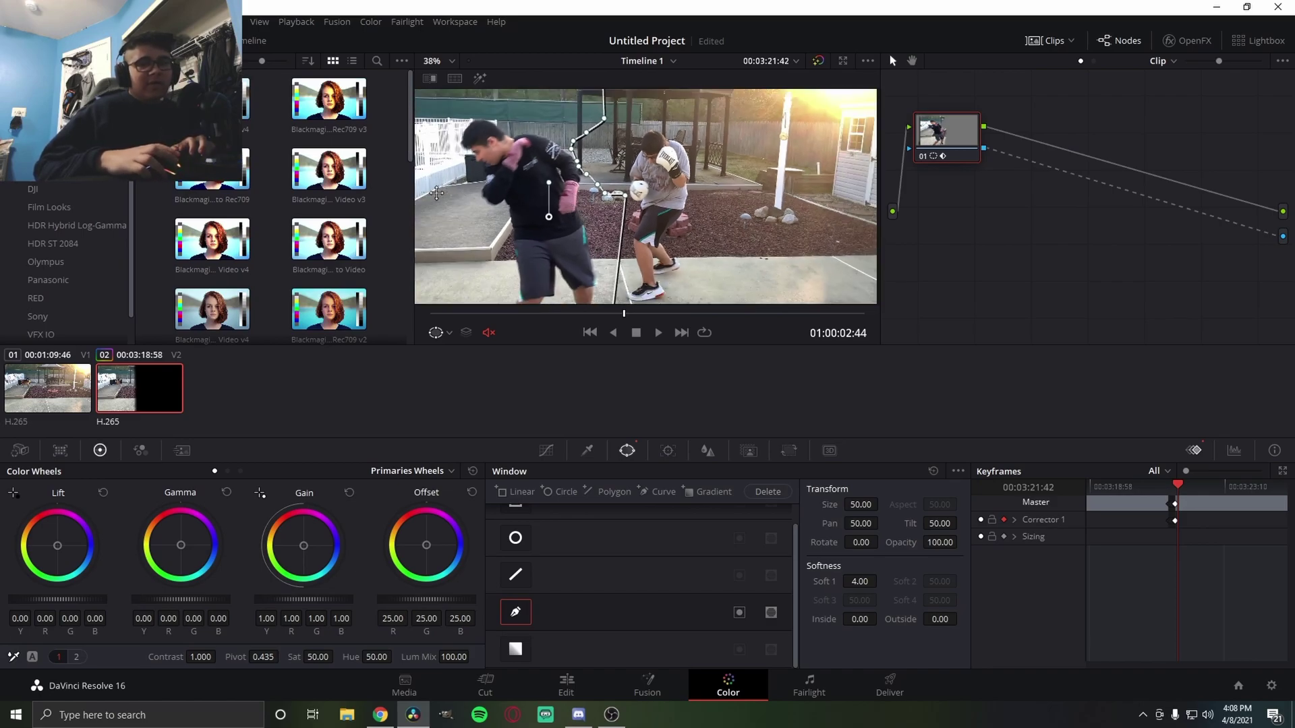
{"action": "key", "text": "Right"}
{"action": "key", "text": "Right"}
{"action": "key", "text": "Right"}
{"action": "key", "text": "Right"}
{"action": "key", "text": "Right"}
{"action": "key", "text": "Right"}
{"action": "key", "text": "Right"}
{"action": "key", "text": "Right"}
{"action": "key", "text": "Right"}
{"action": "key", "text": "Right"}
{"action": "key", "text": "Right"}
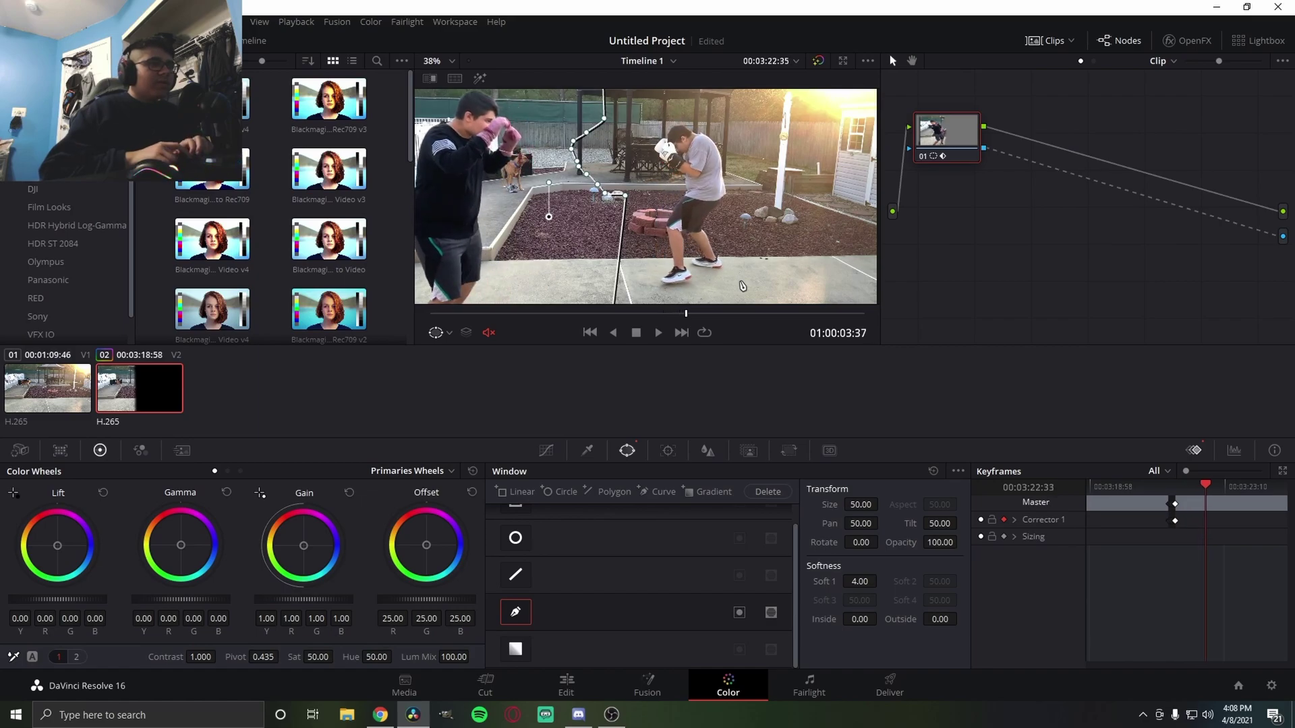
{"action": "key", "text": "Right"}
{"action": "key", "text": "Right"}
{"action": "key", "text": "Right"}
{"action": "key", "text": "Right"}
{"action": "key", "text": "Right"}
{"action": "key", "text": "Right"}
{"action": "key", "text": "Right"}
{"action": "key", "text": "Right"}
{"action": "key", "text": "Right"}
{"action": "key", "text": "Right"}
{"action": "key", "text": "Right"}
{"action": "key", "text": "Right"}
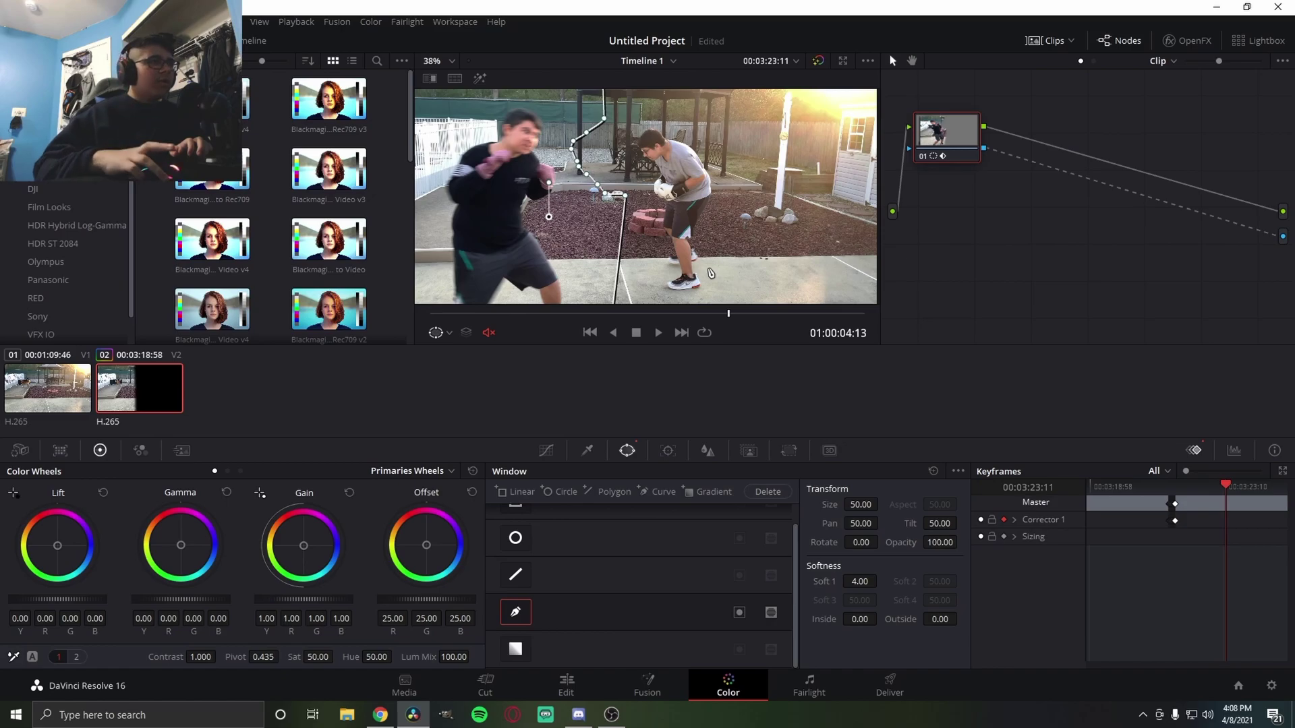
Keyframe the mask at 01:00:04:13 before the black-shirted fighter's punch, and advance to 01:00:04:20
{"action": "scroll", "coordinate": [560, 203], "scroll_direction": "up", "scroll_amount": 2}
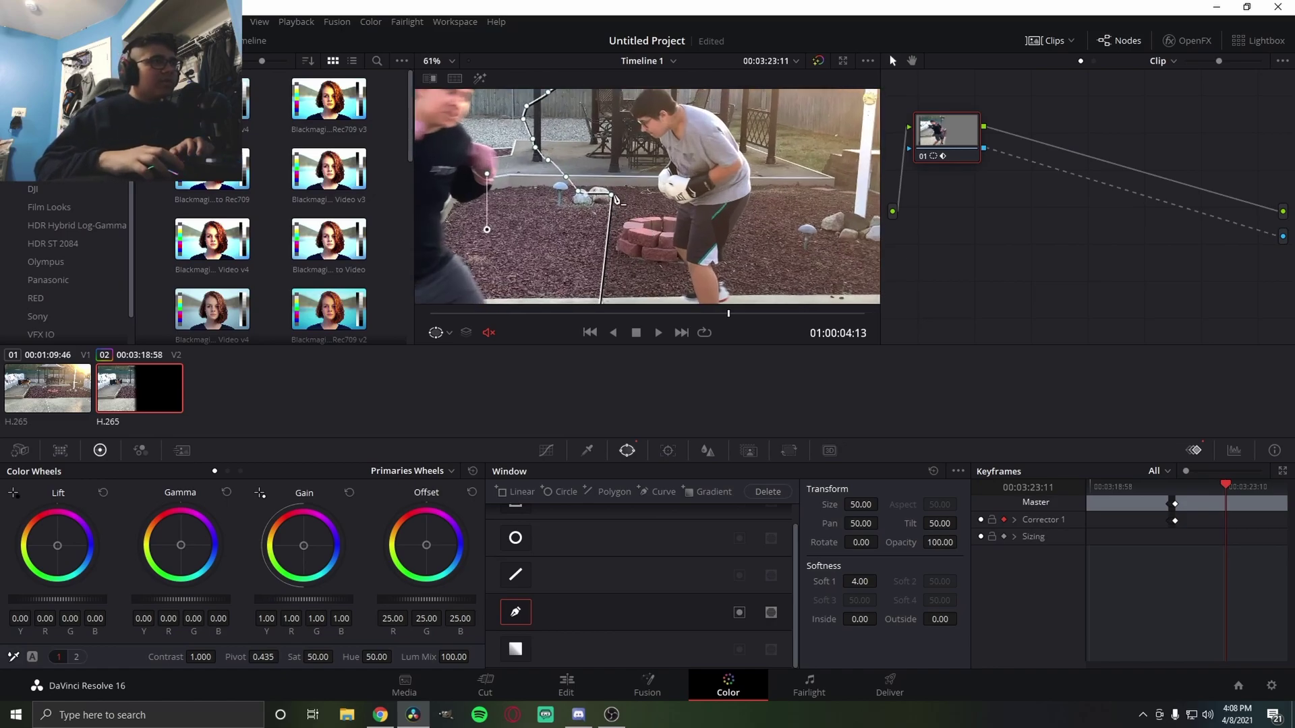
{"action": "left_click", "coordinate": [612, 197]}
{"action": "left_click_drag", "start_coordinate": [550, 151], "coordinate": [644, 215]}
{"action": "key", "text": "Right"}
{"action": "key", "text": "Right"}
{"action": "key", "text": "Right"}
{"action": "key", "text": "Right"}
{"action": "key", "text": "Right"}
{"action": "key", "text": "Right"}
{"action": "key", "text": "Right"}
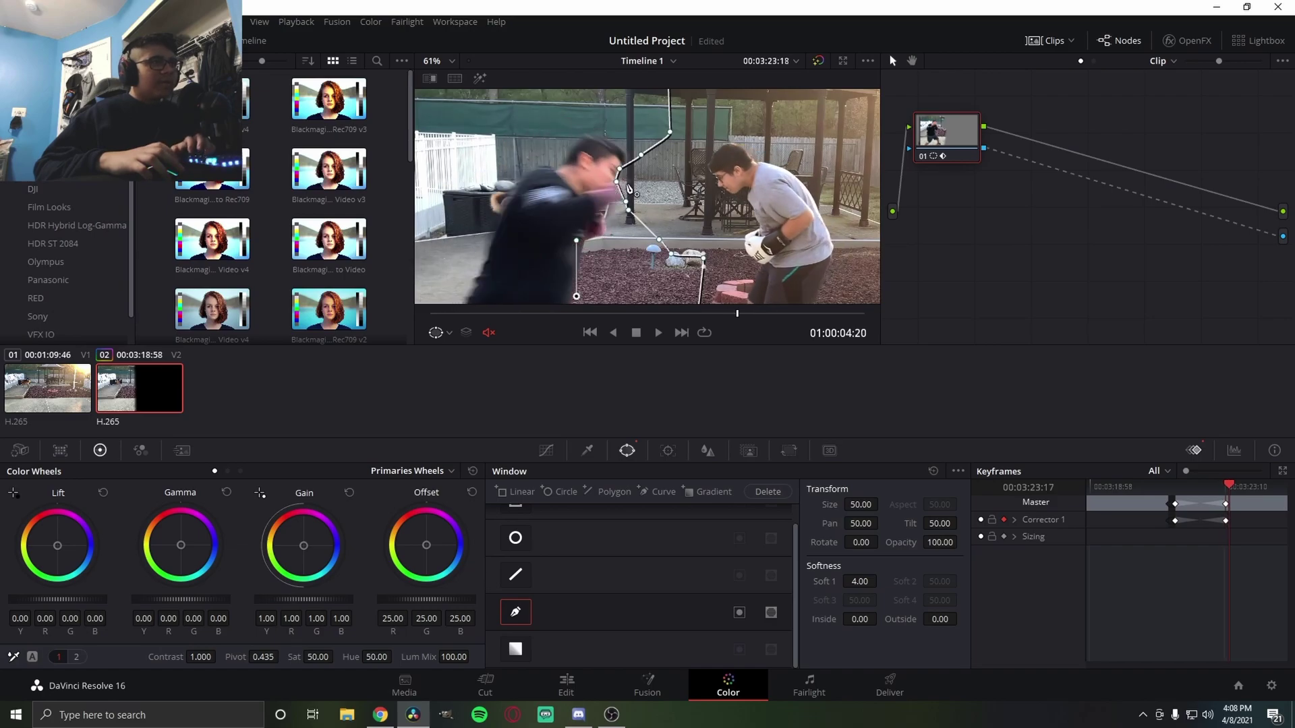
Reshape the mask's edge around the lunging fighter's head and pink glove at 01:00:04:20 and the following frame
{"action": "scroll", "coordinate": [570, 195], "scroll_direction": "up", "scroll_amount": 2}
{"action": "left_click_drag", "start_coordinate": [550, 182], "coordinate": [667, 179]}
{"action": "key", "text": "Right"}
{"action": "left_click_drag", "start_coordinate": [633, 189], "coordinate": [606, 229]}
{"action": "left_click_drag", "start_coordinate": [567, 223], "coordinate": [565, 244]}
{"action": "left_click_drag", "start_coordinate": [553, 159], "coordinate": [599, 157]}
Extend the mask past the opponent's head to cover the outstretched punching arm, and advance to 01:00:04:26
{"action": "key", "text": "Right"}
{"action": "left_click_drag", "start_coordinate": [668, 179], "coordinate": [906, 165]}
{"action": "key", "text": "Right"}
{"action": "key", "text": "Right"}
{"action": "key", "text": "Right"}
{"action": "key", "text": "Right"}
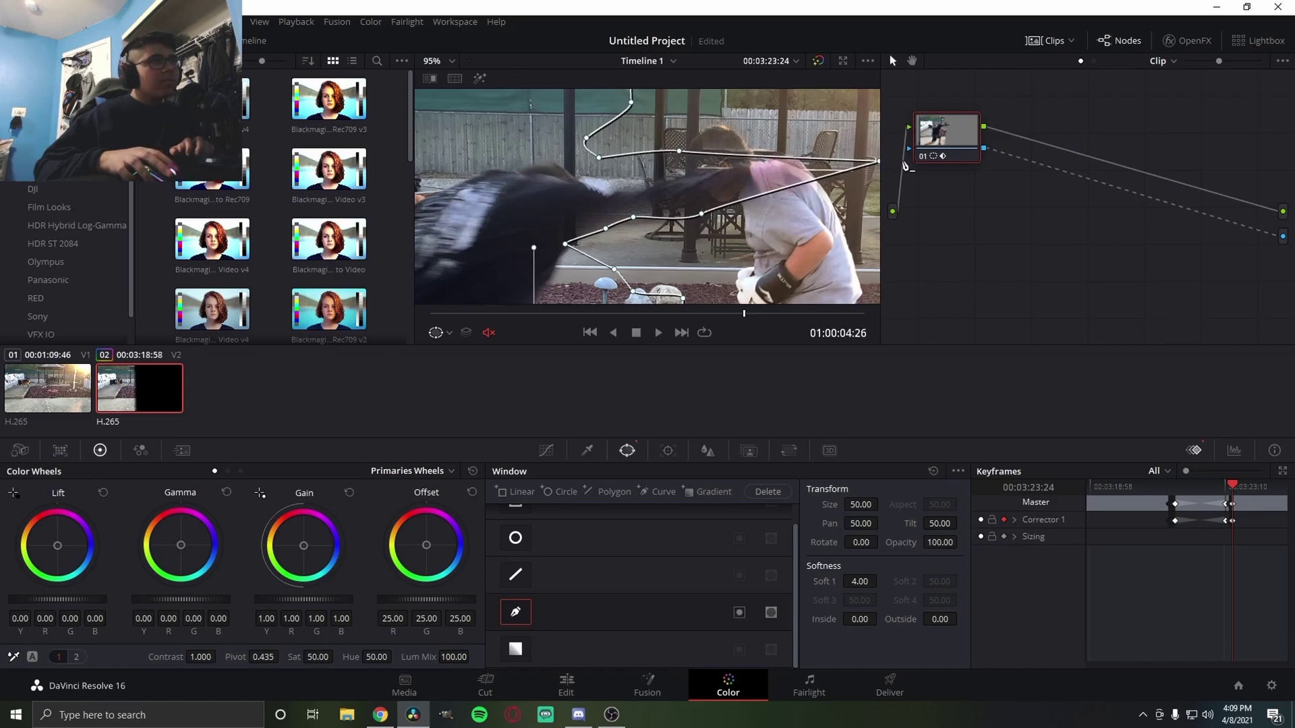
Tighten the mask's lower and upper edges around the extended black sleeve and pink glove through 01:00:04:29
{"action": "key", "text": "Right"}
{"action": "left_click_drag", "start_coordinate": [777, 188], "coordinate": [668, 201]}
{"action": "left_click_drag", "start_coordinate": [591, 227], "coordinate": [603, 242]}
{"action": "key", "text": "Right"}
{"action": "left_click_drag", "start_coordinate": [523, 230], "coordinate": [610, 215]}
{"action": "key", "text": "Right"}
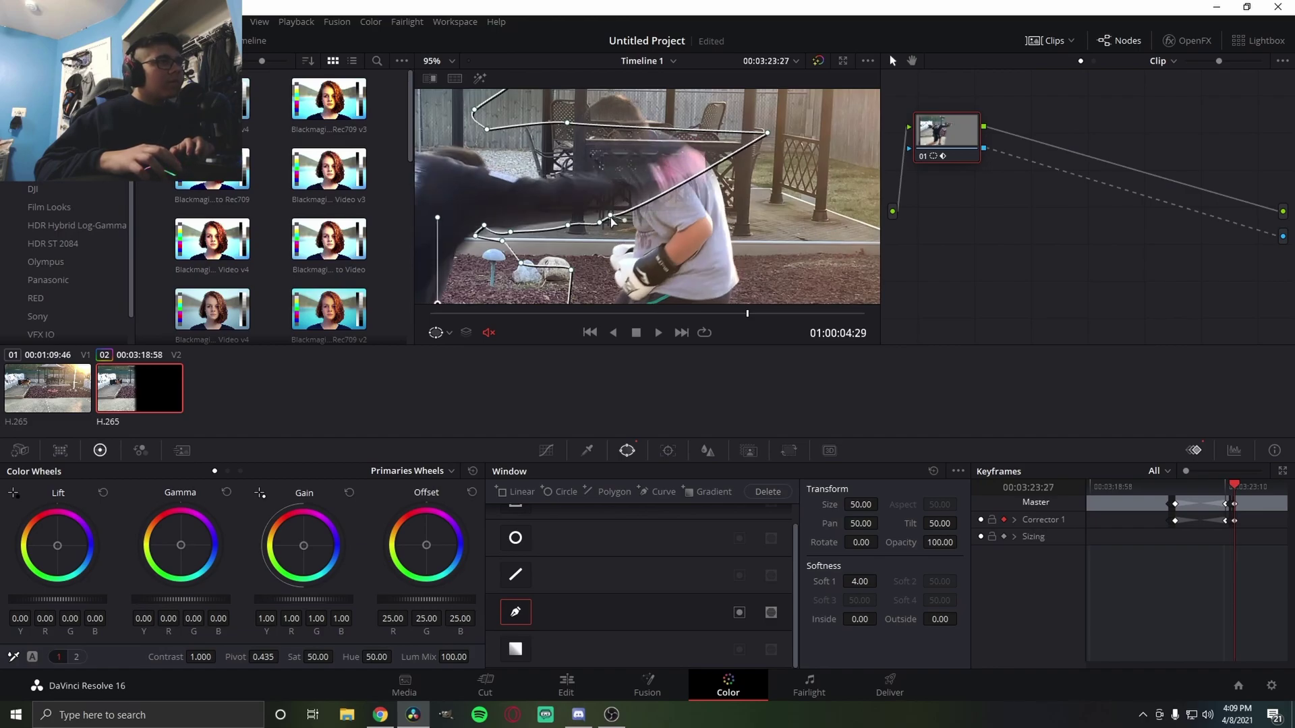
{"action": "left_click_drag", "start_coordinate": [677, 181], "coordinate": [684, 192]}
{"action": "left_click_drag", "start_coordinate": [567, 123], "coordinate": [562, 173]}
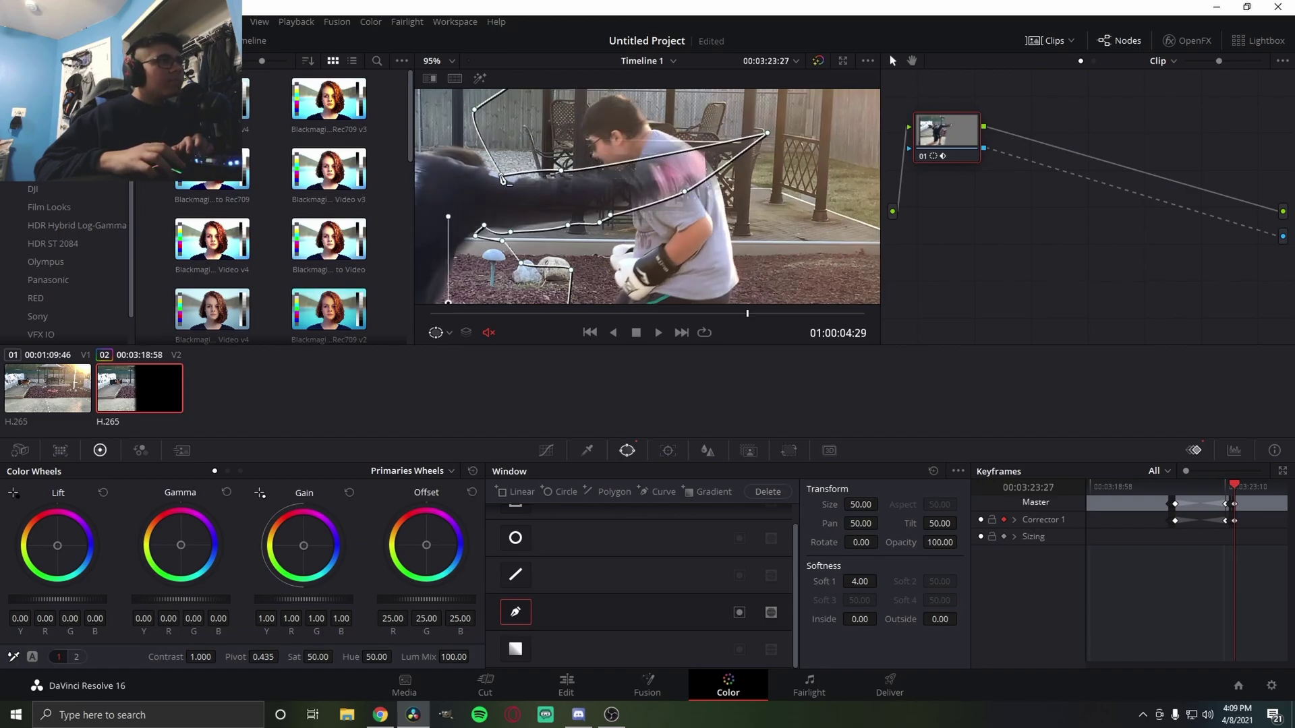
{"action": "key", "text": "Left"}
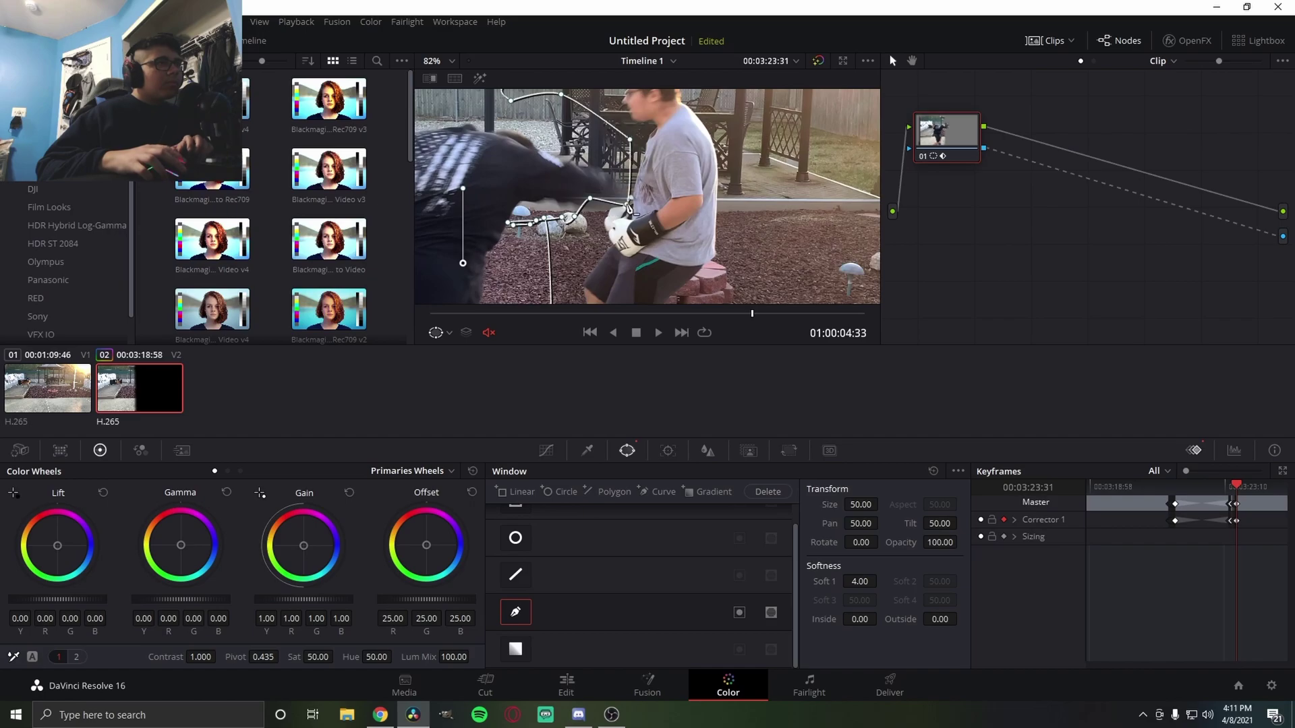
At 01:00:04:36, lower the mask's bottom points beneath the punching arm and beside the opponent's white glove
{"action": "key", "text": "Right"}
{"action": "key", "text": "Right"}
{"action": "key", "text": "Right"}
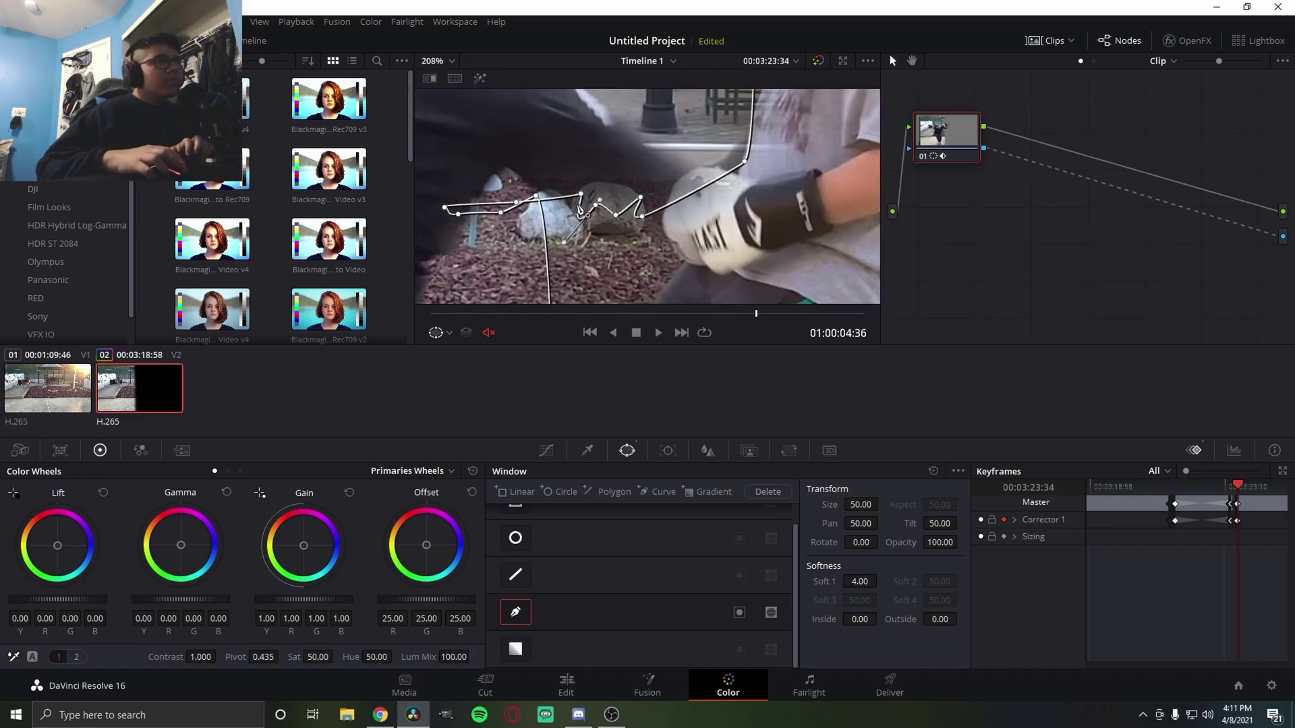
{"action": "left_click_drag", "start_coordinate": [581, 194], "coordinate": [526, 219]}
{"action": "left_click_drag", "start_coordinate": [587, 215], "coordinate": [606, 263]}
{"action": "left_click_drag", "start_coordinate": [641, 217], "coordinate": [656, 270]}
{"action": "left_click_drag", "start_coordinate": [744, 161], "coordinate": [751, 163]}
{"action": "left_click_drag", "start_coordinate": [597, 298], "coordinate": [584, 238]}
Advance to 01:00:04:41 and gather the mask's lower points between the two fighters' legs
{"action": "key", "text": "Right"}
{"action": "key", "text": "Right"}
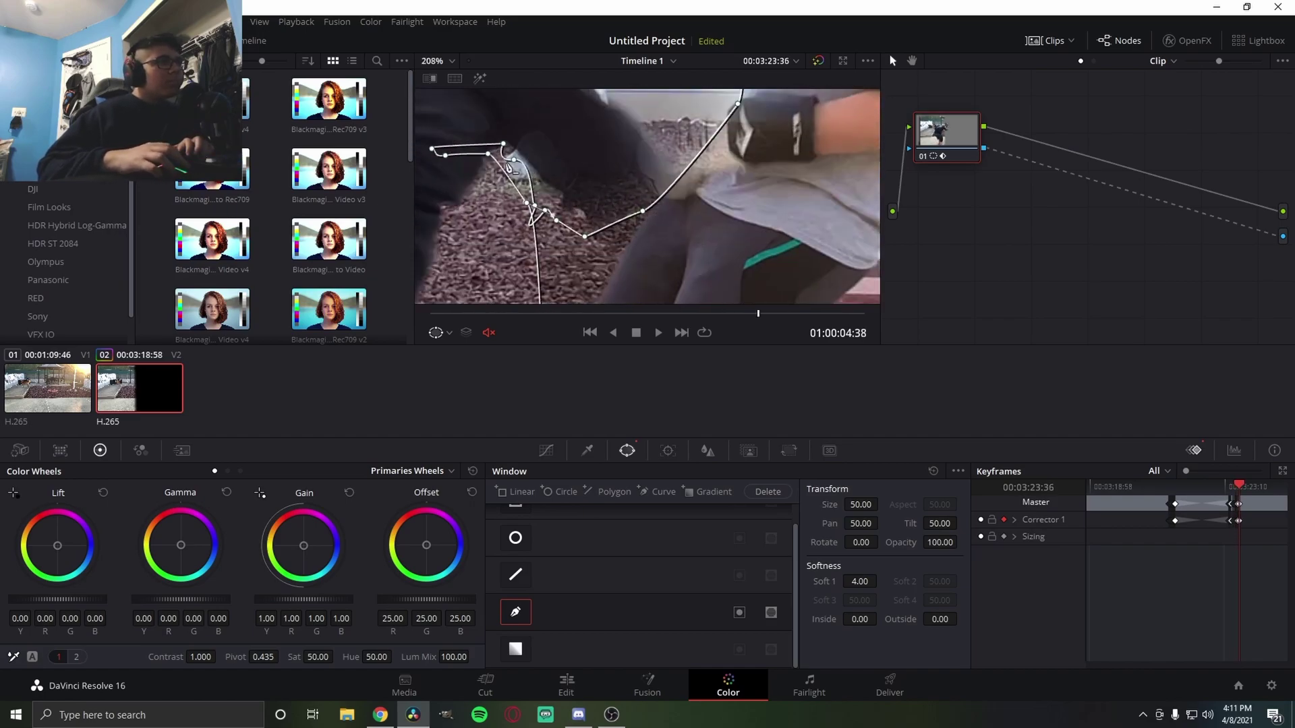
{"action": "scroll", "coordinate": [624, 198], "scroll_direction": "down", "scroll_amount": 4}
{"action": "key", "text": "Right"}
{"action": "key", "text": "Right"}
{"action": "key", "text": "Right"}
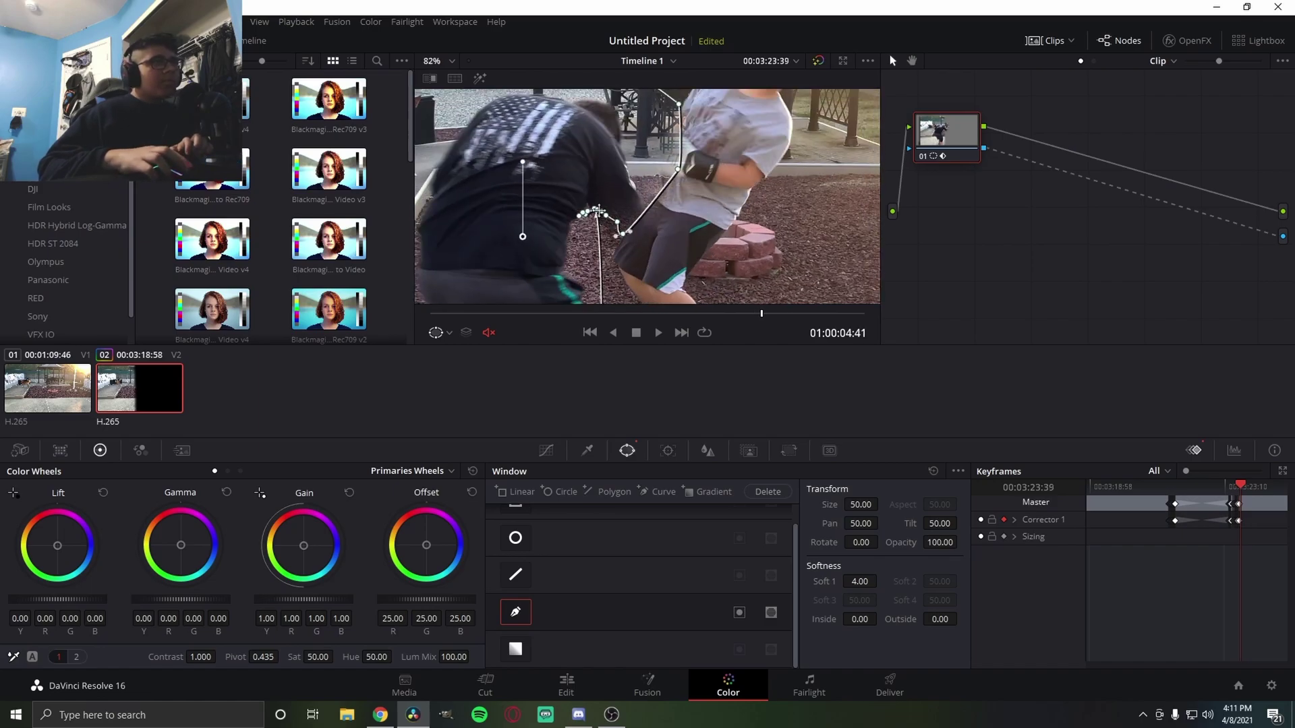
{"action": "scroll", "coordinate": [600, 207], "scroll_direction": "down", "scroll_amount": 1}
{"action": "left_click_drag", "start_coordinate": [596, 201], "coordinate": [583, 235]}
{"action": "left_click_drag", "start_coordinate": [585, 194], "coordinate": [581, 240]}
{"action": "left_click_drag", "start_coordinate": [573, 189], "coordinate": [597, 249]}
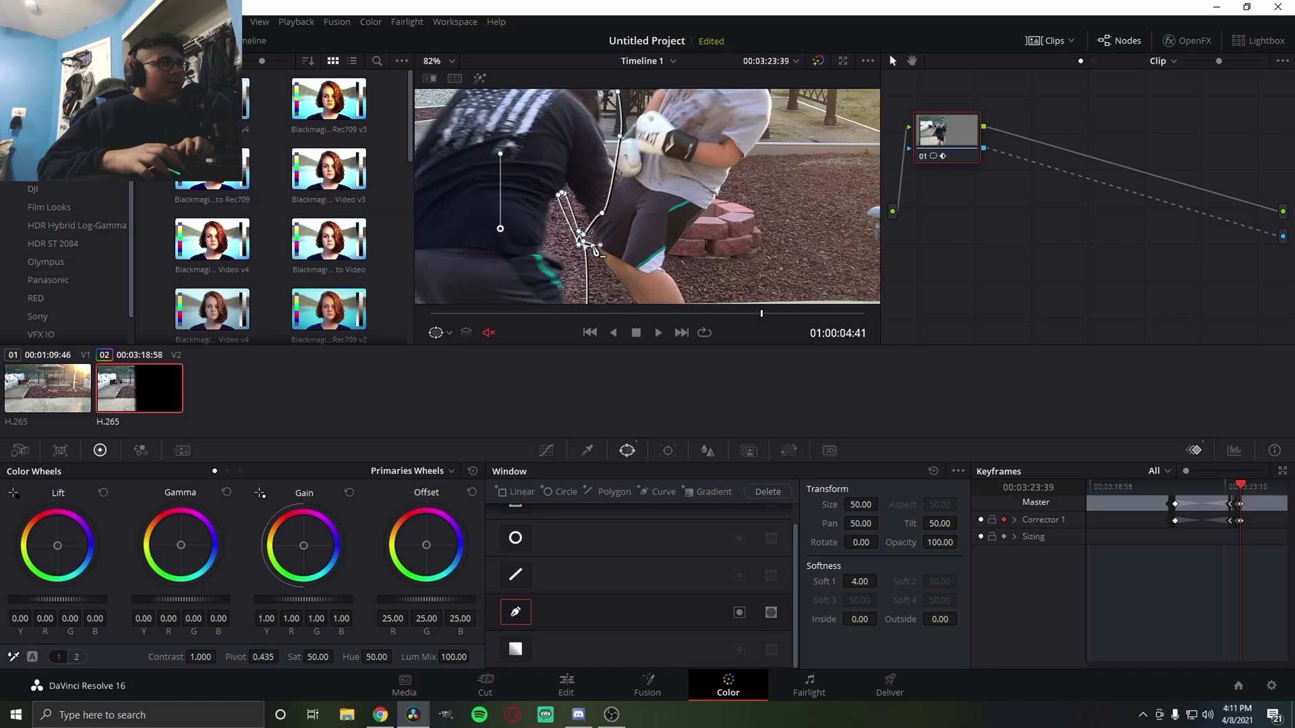
{"action": "left_click_drag", "start_coordinate": [570, 194], "coordinate": [585, 245]}
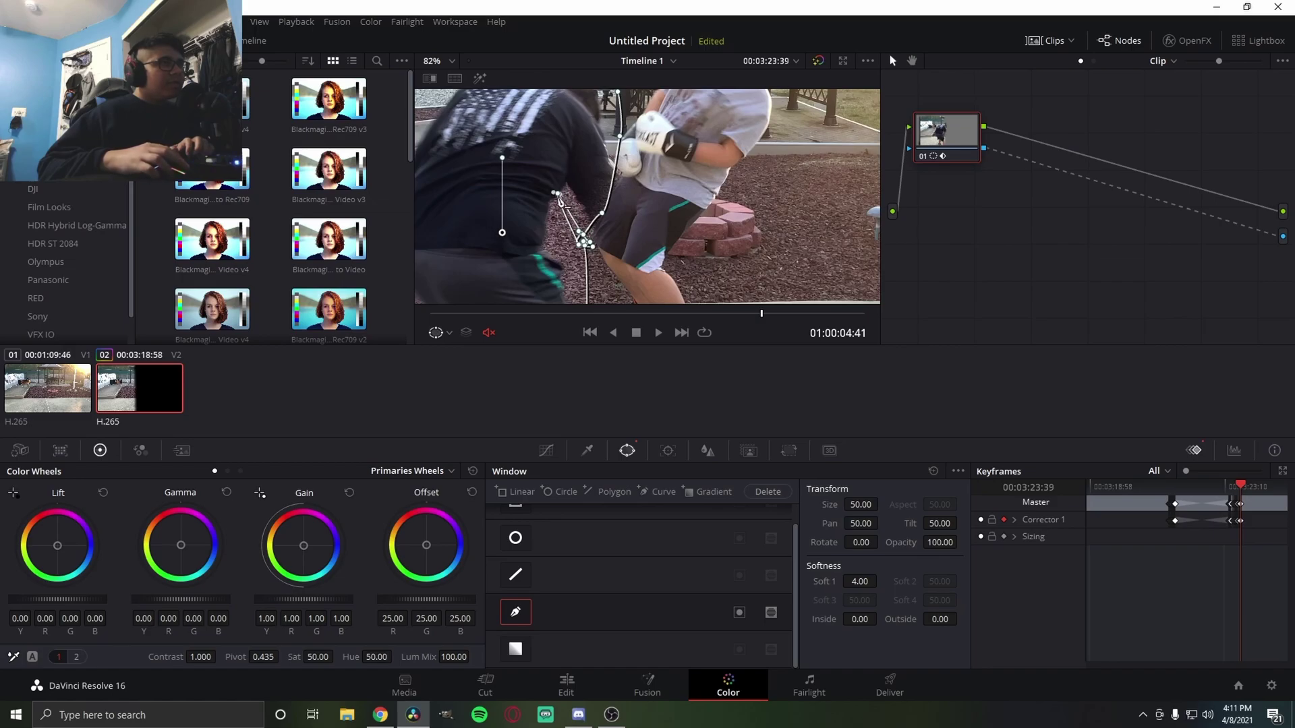
{"action": "left_click_drag", "start_coordinate": [560, 200], "coordinate": [590, 265]}
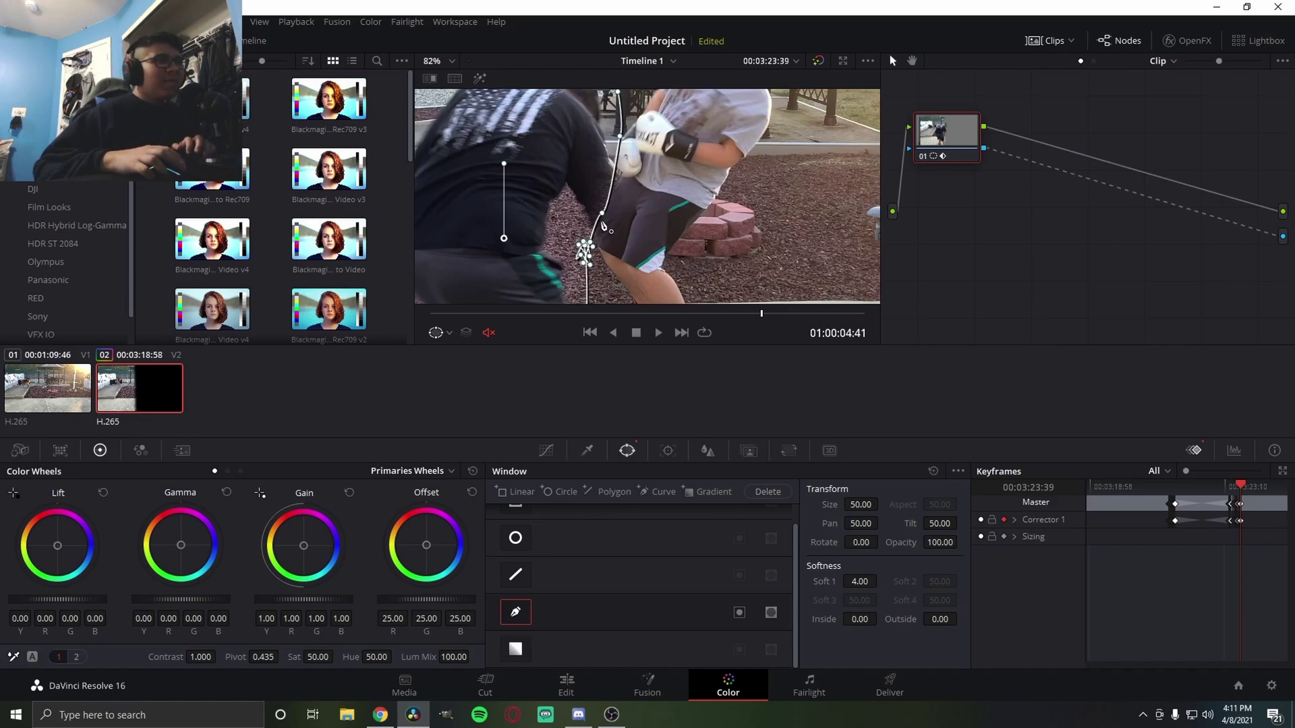
Nudge the mask's edge point beside the black-shirted fighter's body at 01:00:04:47, and advance to 01:00:04:50
{"action": "key", "text": "Right"}
{"action": "key", "text": "Right"}
{"action": "key", "text": "Right"}
{"action": "key", "text": "Right"}
{"action": "key", "text": "Right"}
{"action": "key", "text": "Right"}
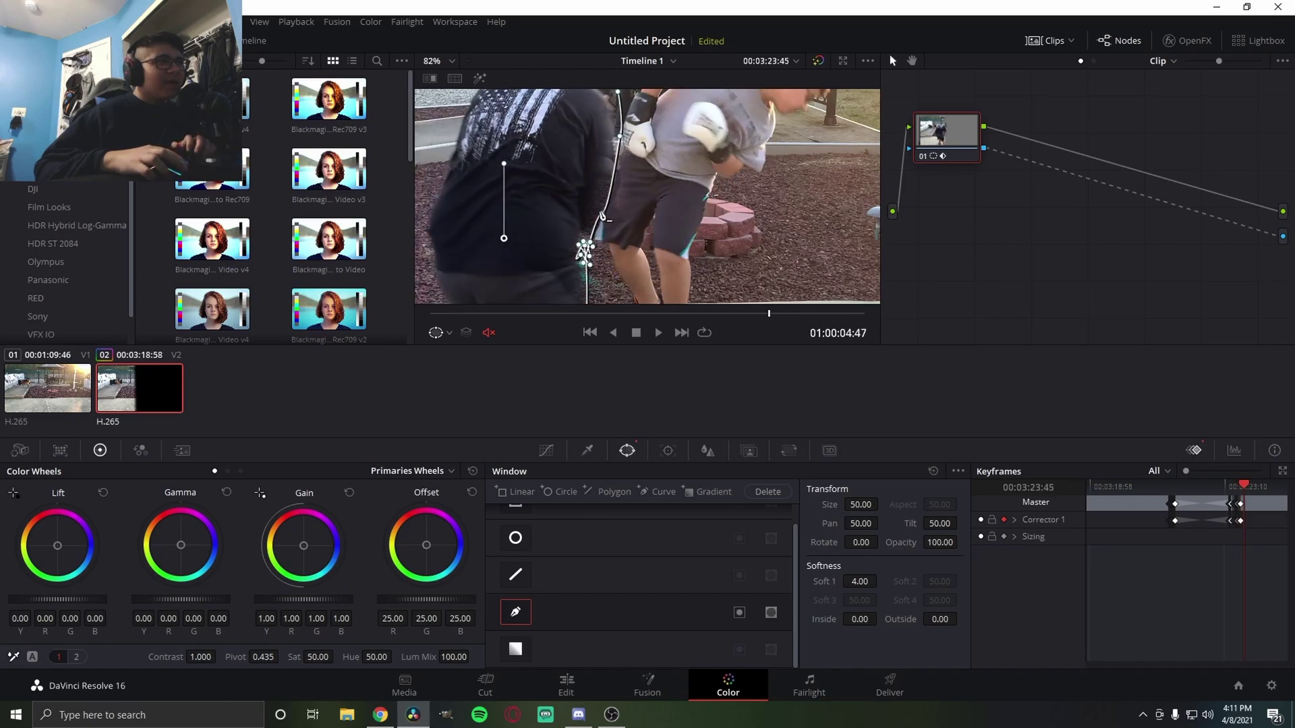
{"action": "left_click_drag", "start_coordinate": [603, 216], "coordinate": [611, 218]}
{"action": "key", "text": "Right"}
{"action": "key", "text": "Right"}
{"action": "key", "text": "Right"}
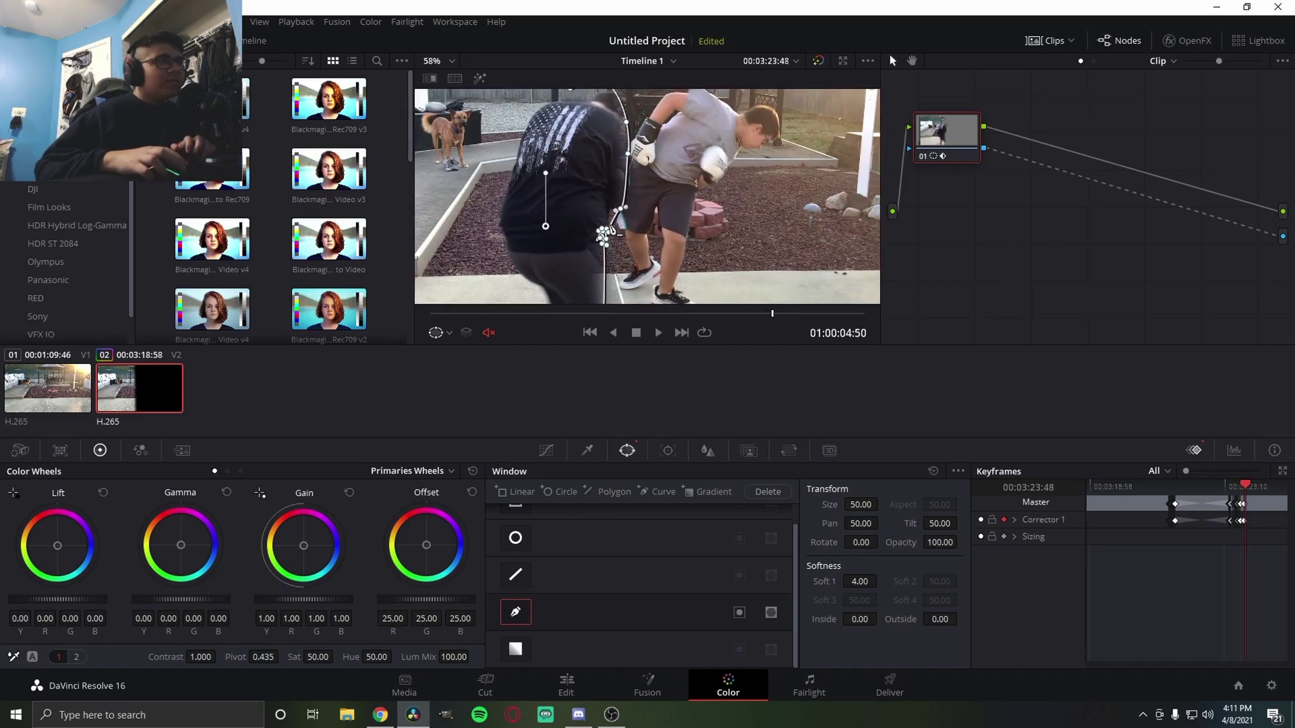
Go back to 01:00:04:38 and adjust the mask's lower edge beside the black-shirted fighter's legs
{"action": "key", "text": "Left"}
{"action": "key", "text": "Left"}
{"action": "key", "text": "Left"}
{"action": "key", "text": "Left"}
{"action": "key", "text": "Left"}
{"action": "key", "text": "Left"}
{"action": "key", "text": "Left"}
{"action": "key", "text": "Left"}
{"action": "key", "text": "Left"}
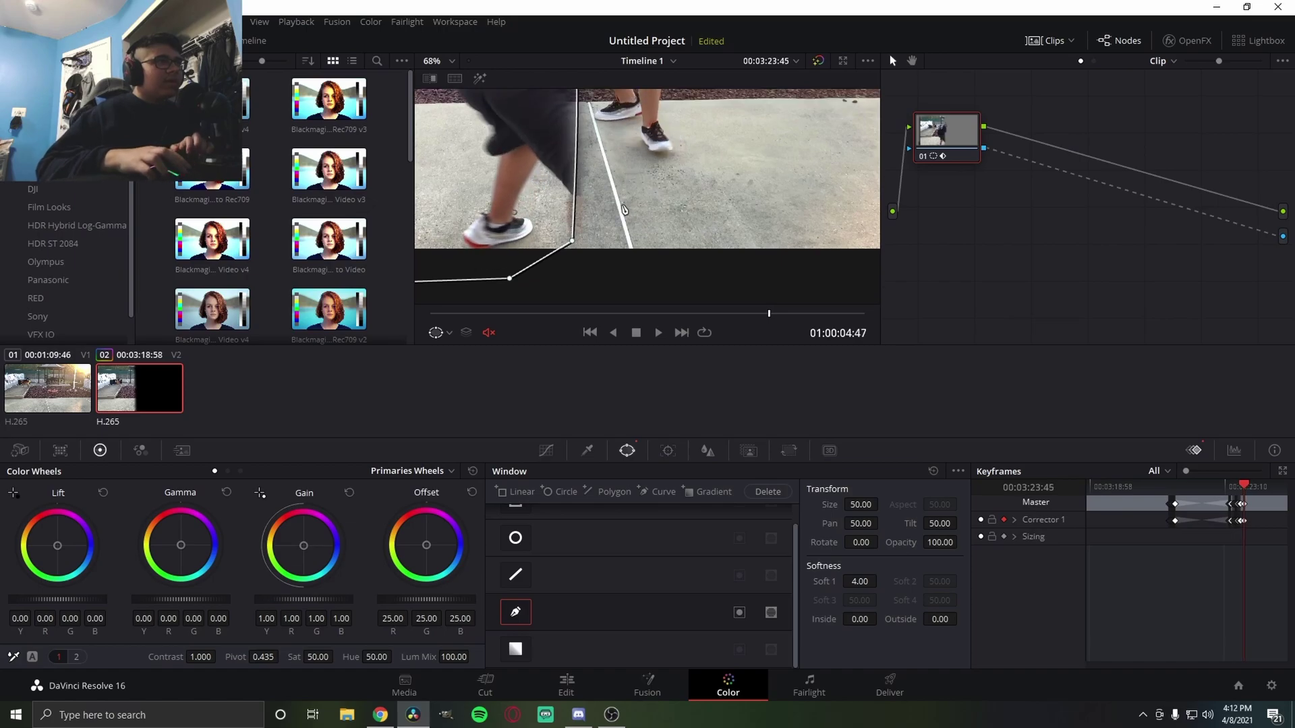
{"action": "key", "text": "Left"}
{"action": "key", "text": "Left"}
{"action": "key", "text": "Left"}
{"action": "left_click_drag", "start_coordinate": [531, 224], "coordinate": [465, 269]}
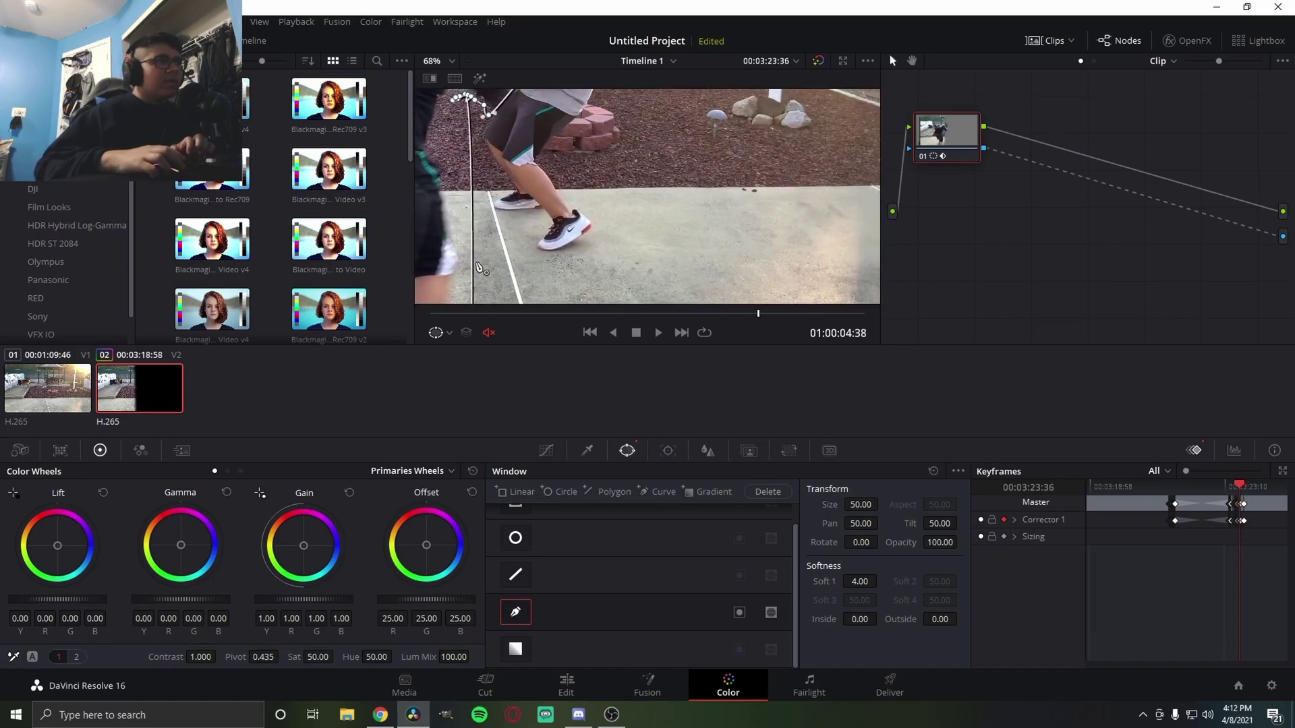
Follow the black-shirted fighter's legs and back with the mask's edge from 01:00:04:38 through 01:00:04:50
{"action": "key", "text": "Right"}
{"action": "key", "text": "Right"}
{"action": "key", "text": "Right"}
{"action": "key", "text": "Right"}
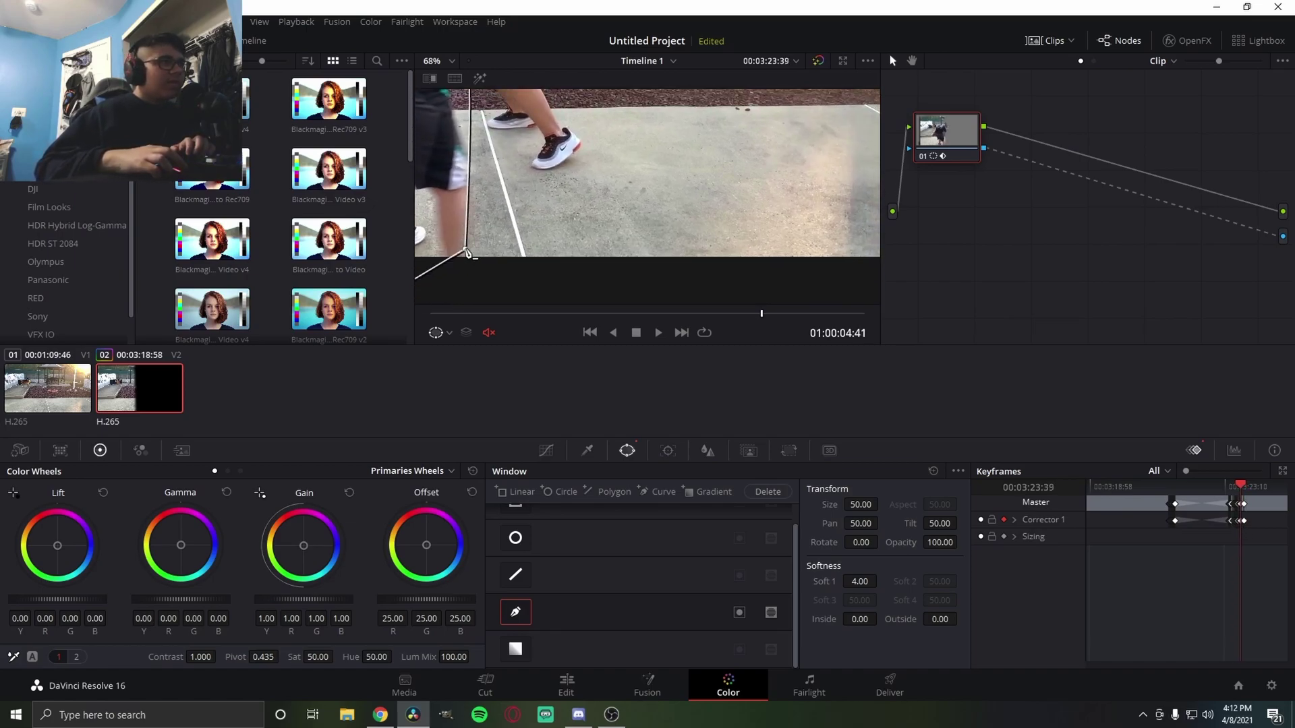
{"action": "key", "text": "Right"}
{"action": "key", "text": "Right"}
{"action": "key", "text": "Right"}
{"action": "key", "text": "Right"}
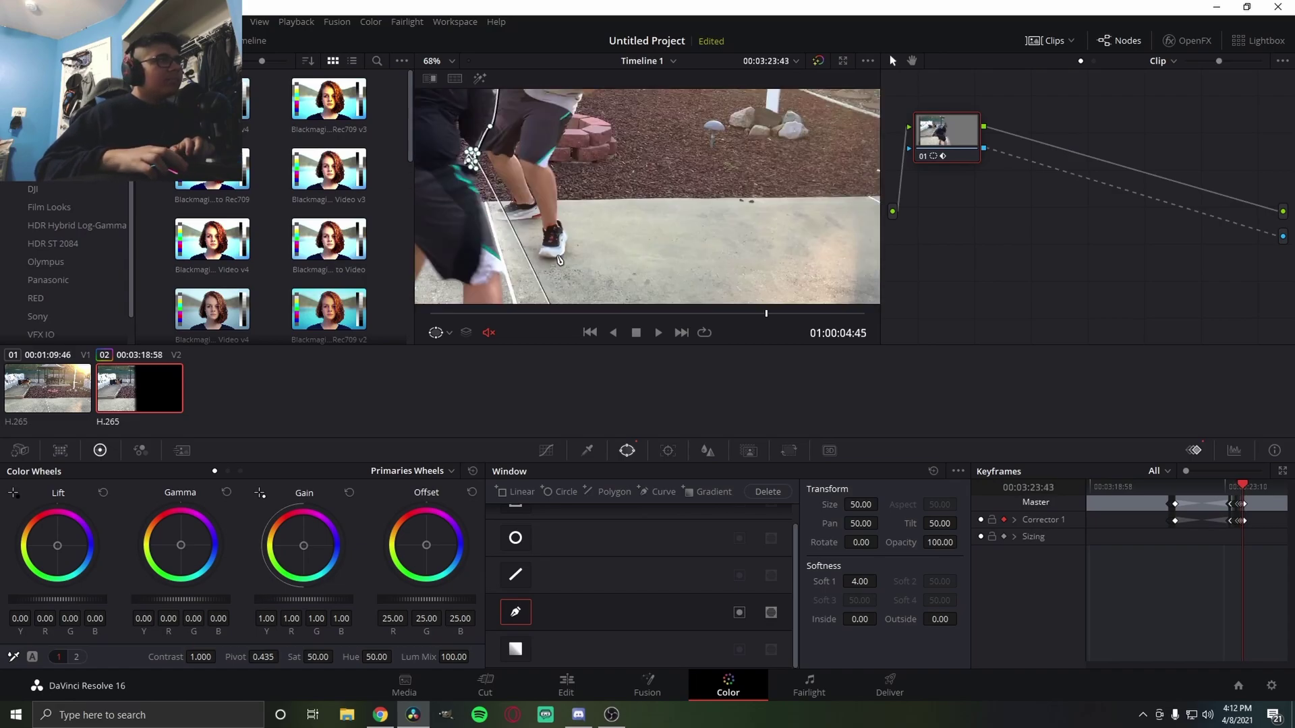
{"action": "key", "text": "Right"}
{"action": "key", "text": "Right"}
{"action": "key", "text": "Right"}
{"action": "key", "text": "Right"}
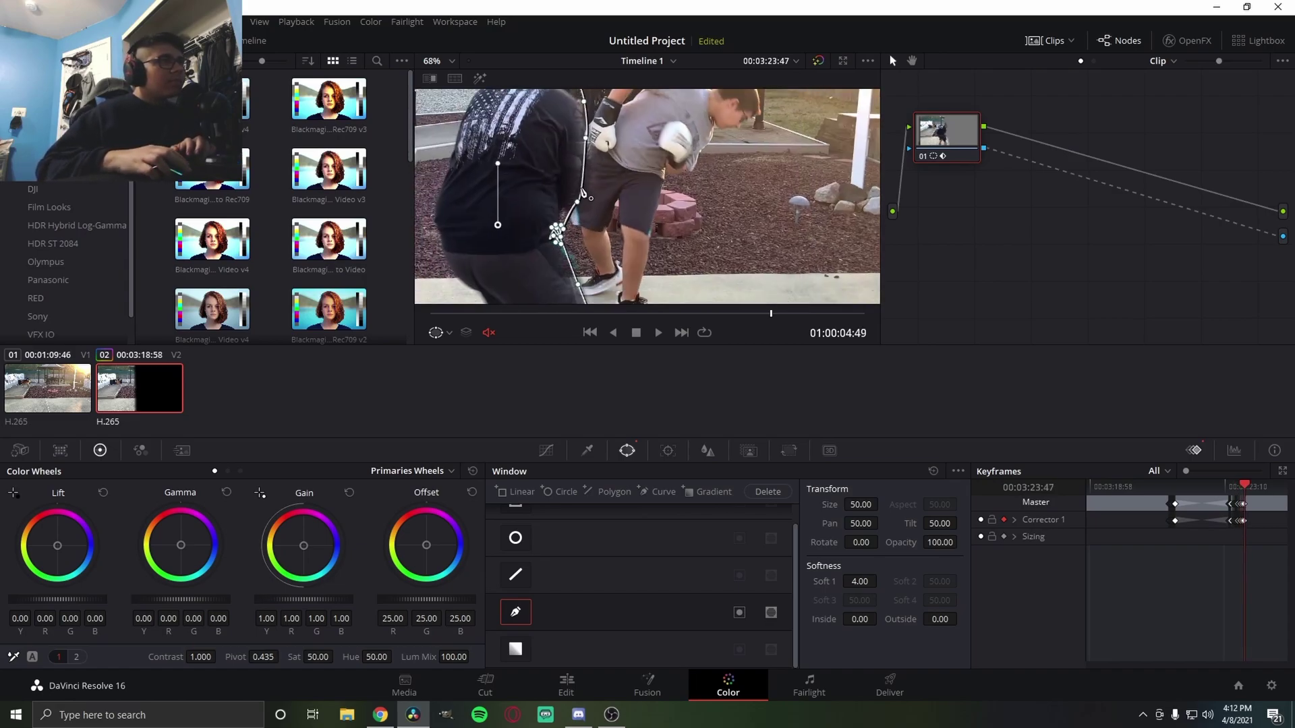
{"action": "key", "text": "Right"}
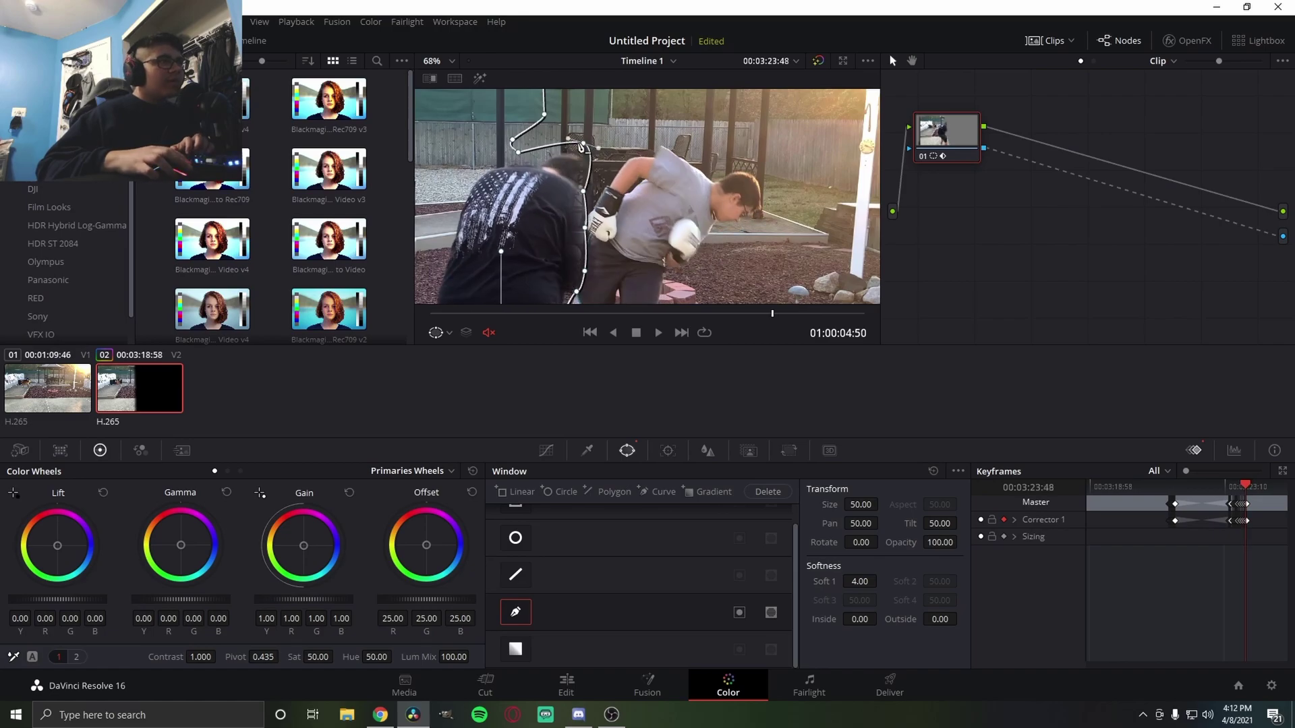
Continue keyframing the mask through the remaining frames to the clip's end at 01:00:06:17
{"action": "key", "text": "Right"}
{"action": "key", "text": "Right"}
{"action": "key", "text": "Right"}
{"action": "key", "text": "Right"}
{"action": "key", "text": "Right"}
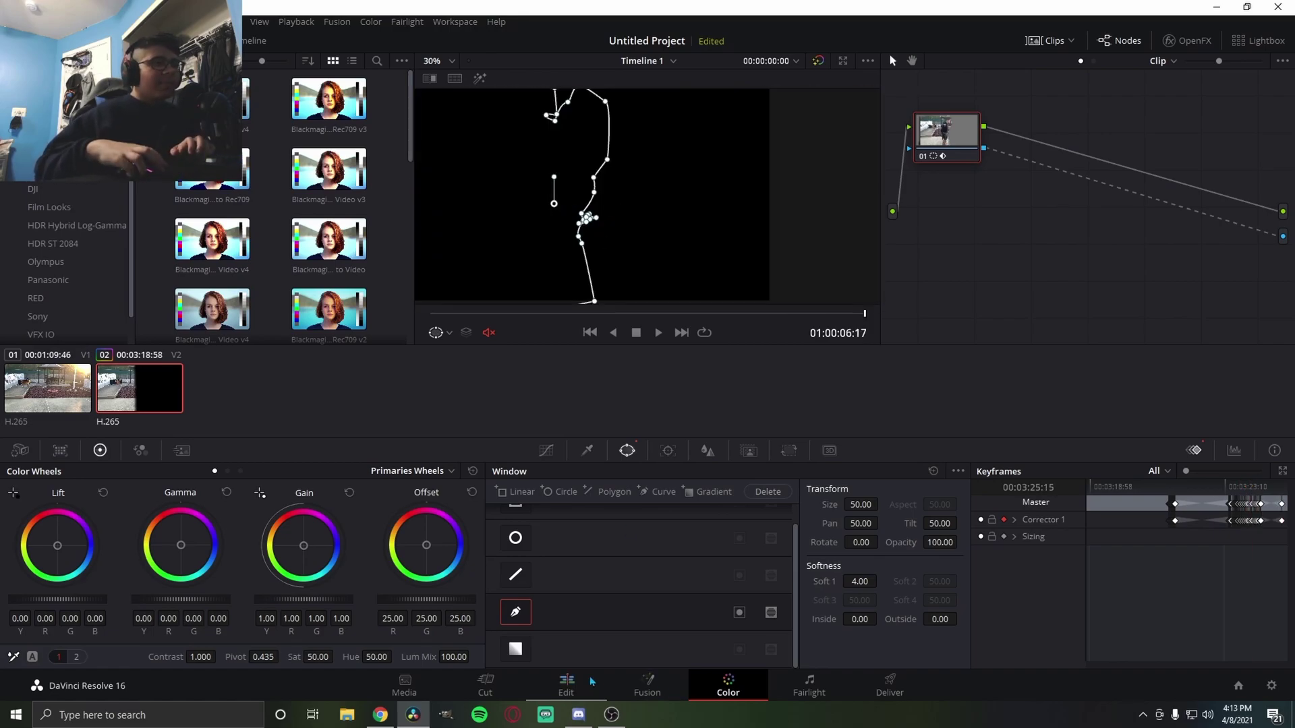
Return the playhead to the start on the Edit page, and bring the DaVinci Resolve window back to the front
{"action": "left_click", "coordinate": [591, 681]}
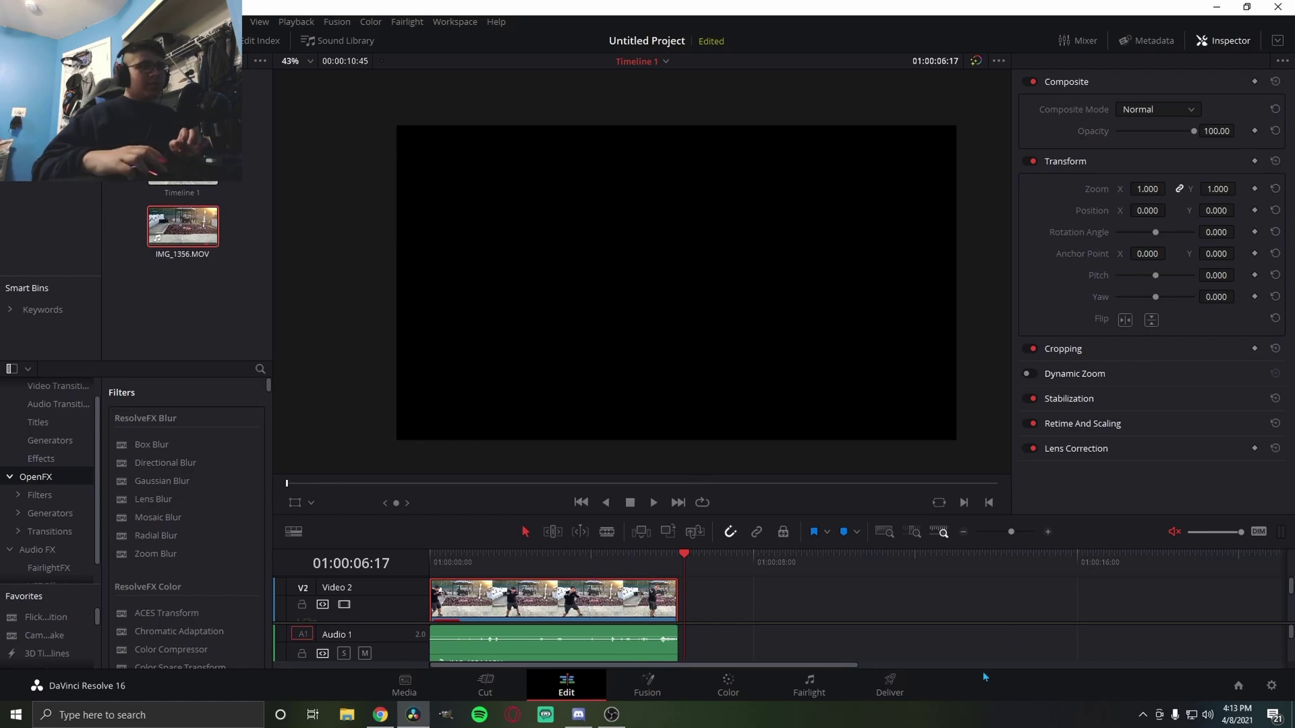
{"action": "key", "text": "Home"}
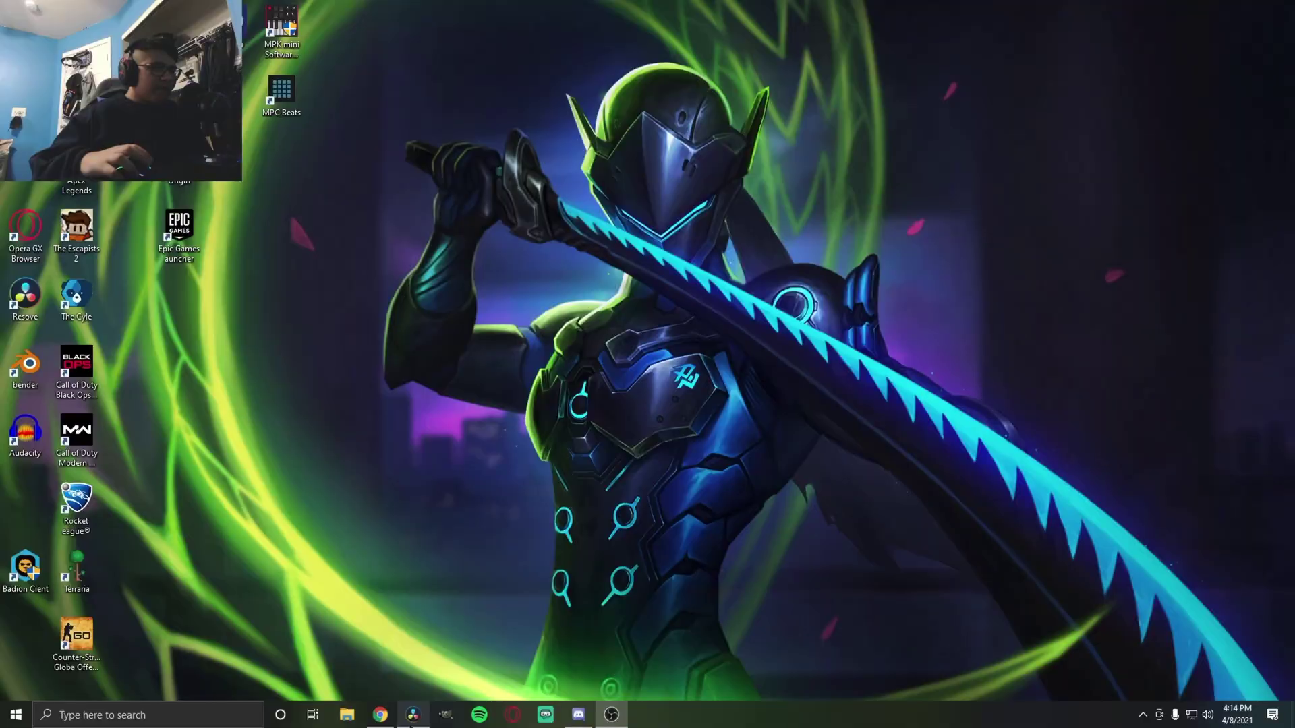
{"action": "mouse_move", "coordinate": [412, 715]}
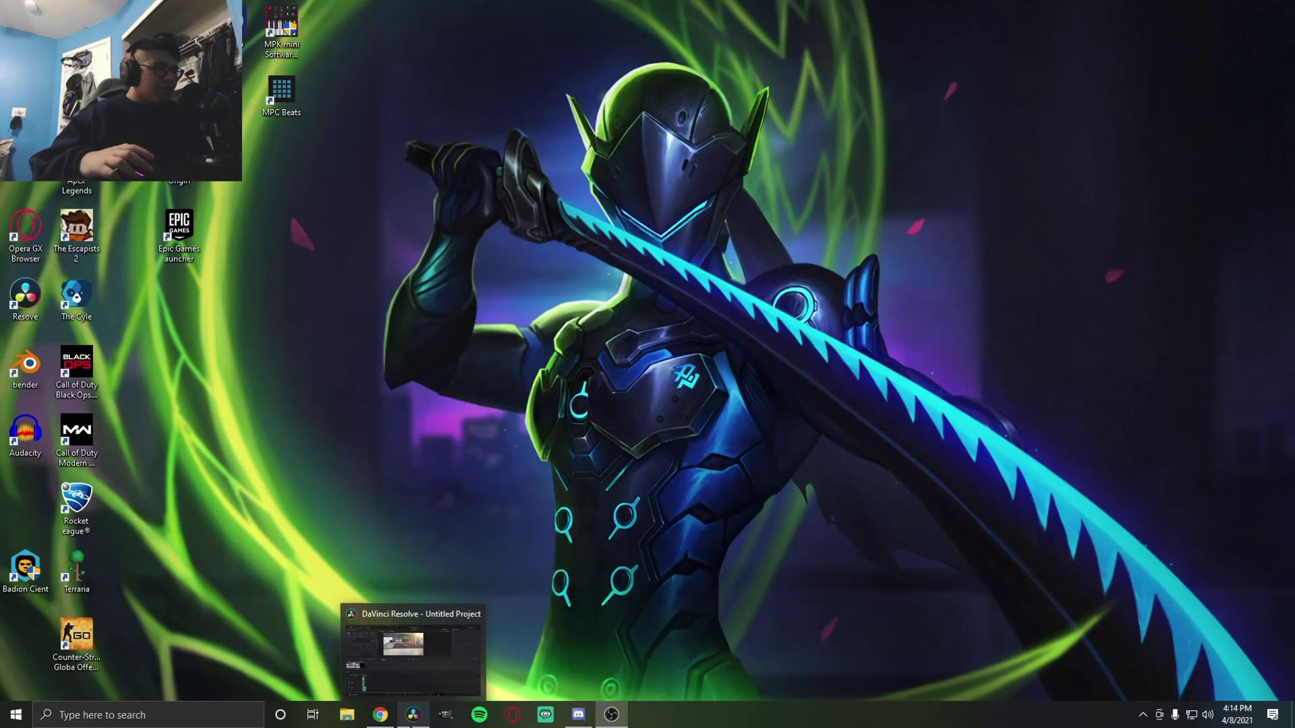
{"action": "left_click", "coordinate": [435, 686]}
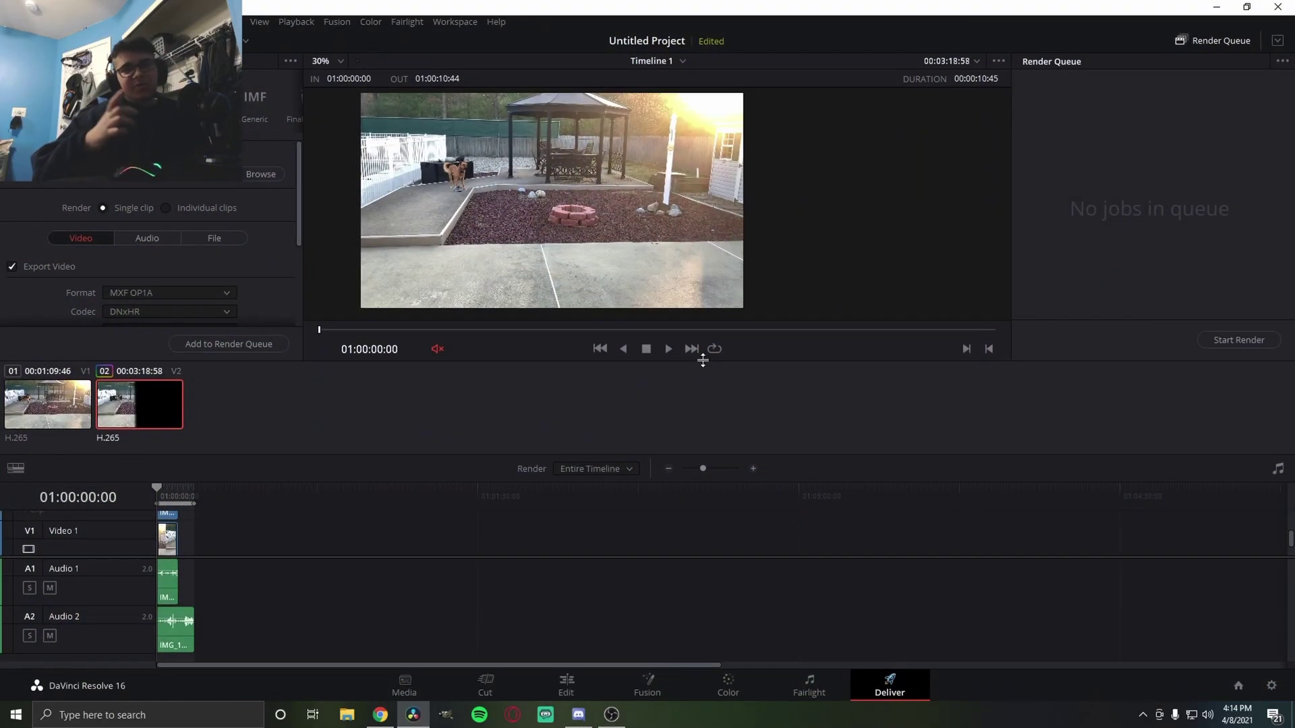